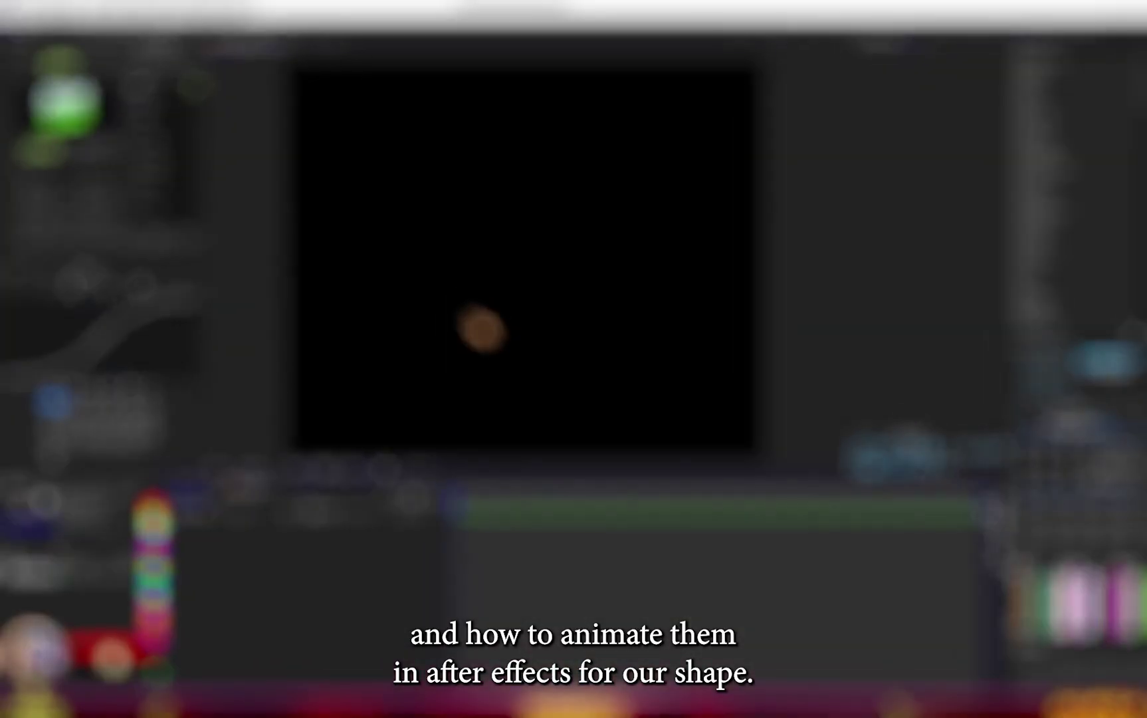
Show the proportional grid over the composition.
scroll(565, 302, "down", 1)
left_click(330, 470)
left_click(355, 492)
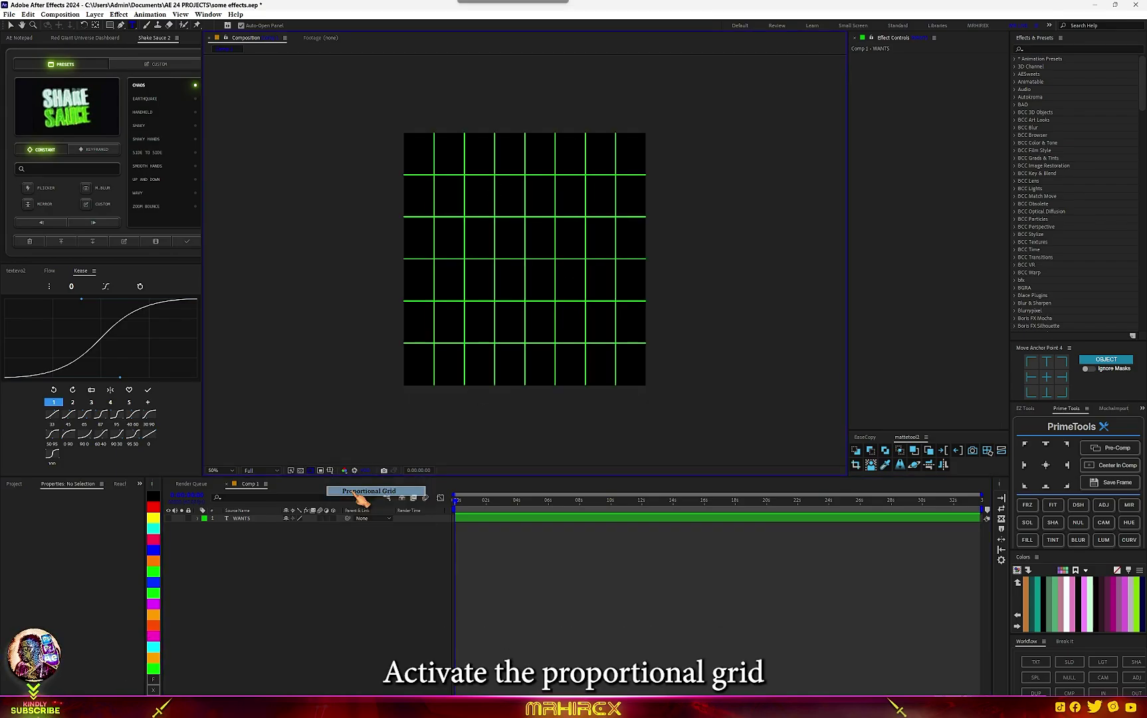
Draw a small L-shaped corner path with the Pen tool, with its corner point at a grid intersection.
scroll(456, 289, "up", 4)
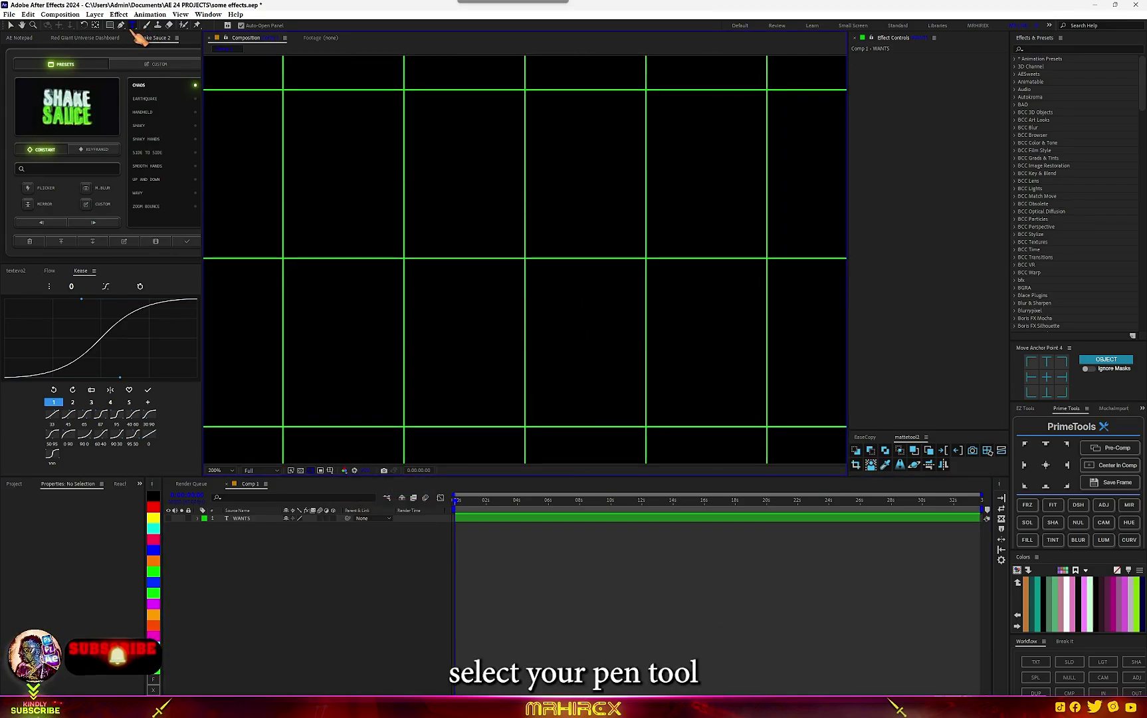
left_click(123, 26)
left_click_drag(397, 170, 424, 333)
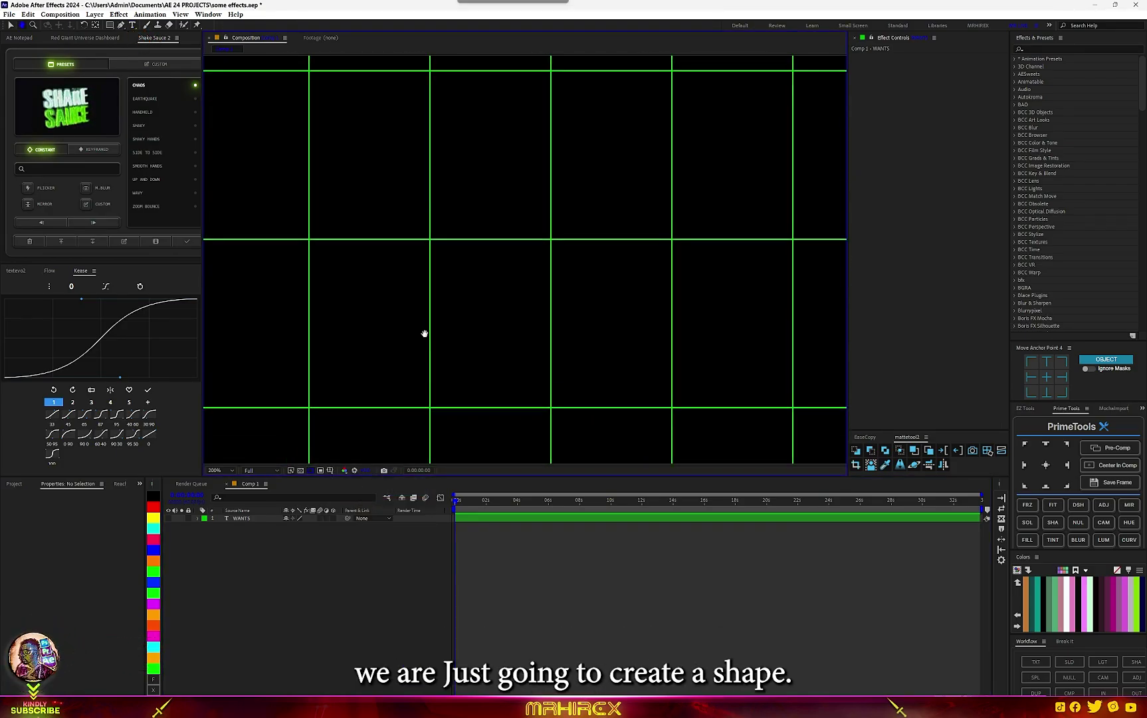
scroll(423, 245, "up", 1)
left_click(487, 316)
left_click(440, 316)
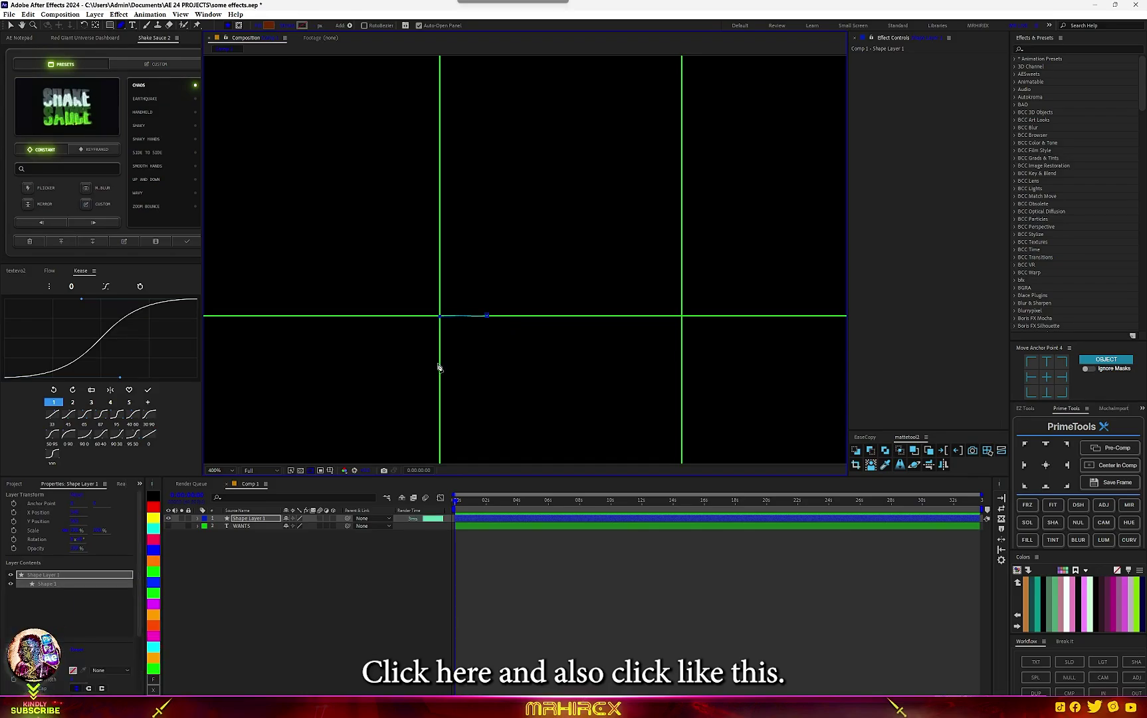
left_click(440, 360)
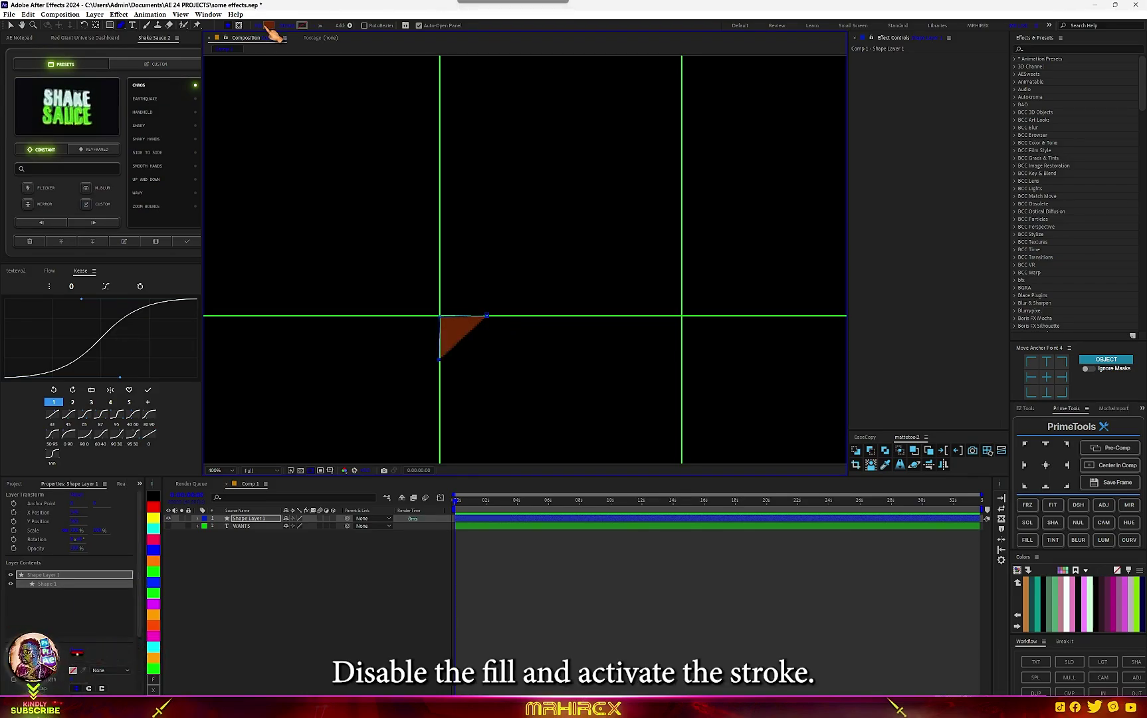
Remove the corner shape's fill and give it a white stroke 4 px wide.
left_click(260, 27)
left_click(530, 330)
left_click(558, 383)
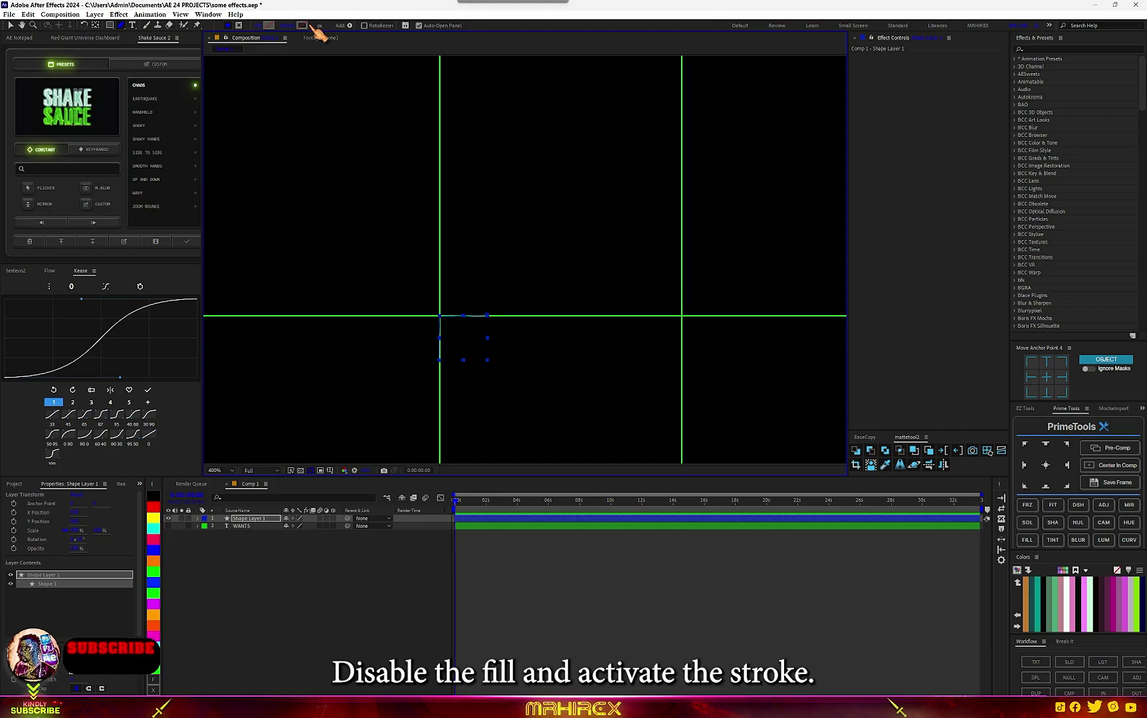
left_click(317, 26)
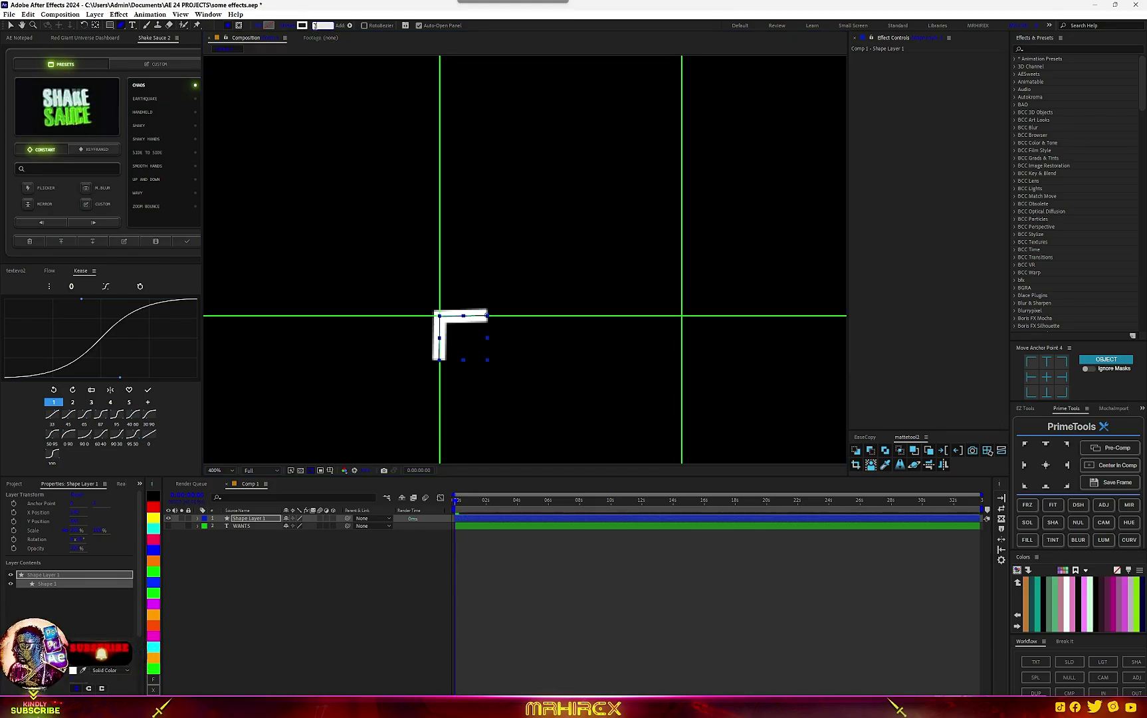
type("4")
key("Return")
key("v")
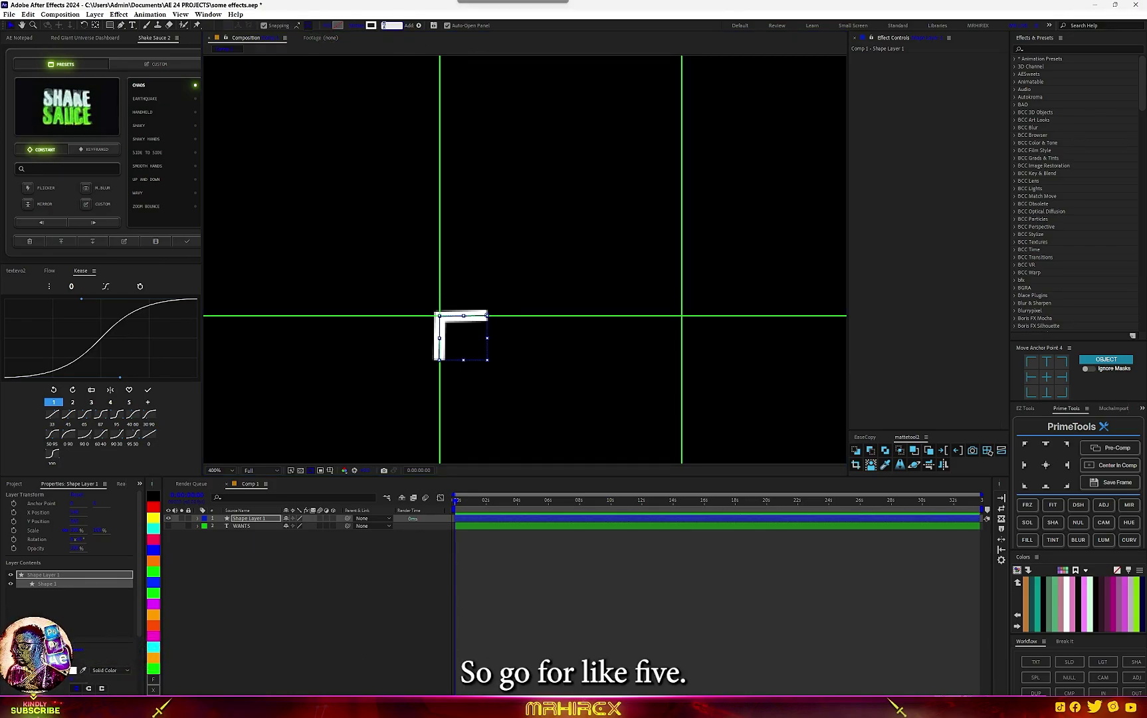
key("Return")
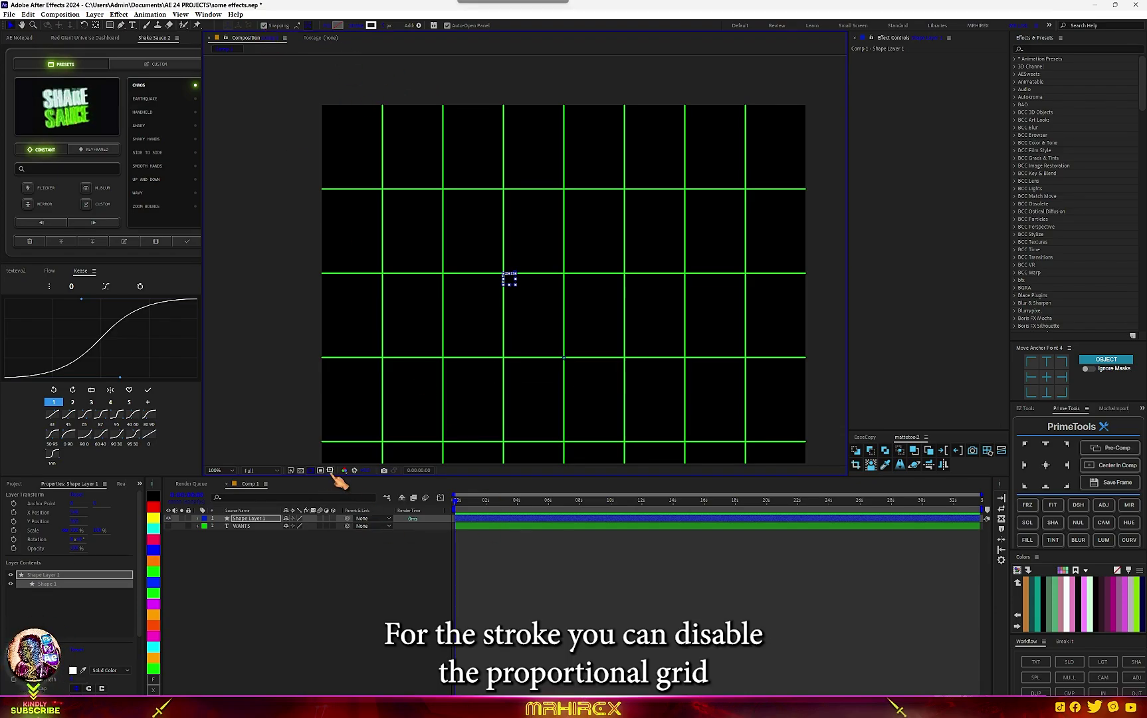
Hide the proportional grid in the composition view.
left_click(330, 471)
left_click(359, 490)
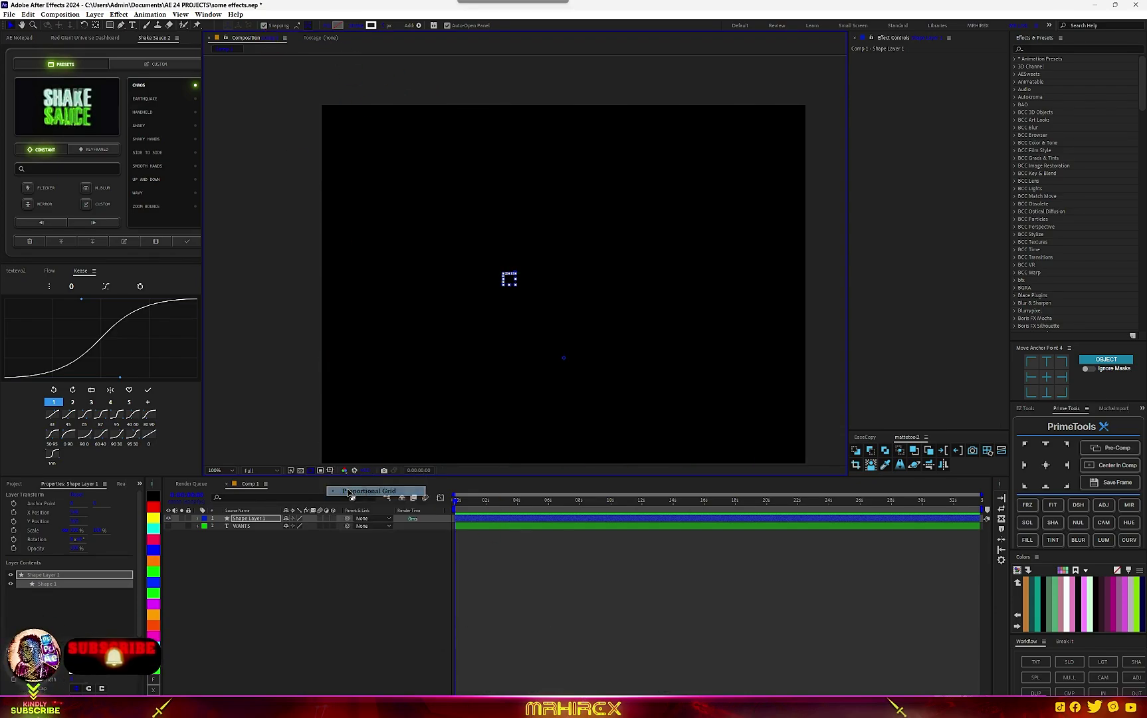
left_click_drag(591, 322, 541, 242)
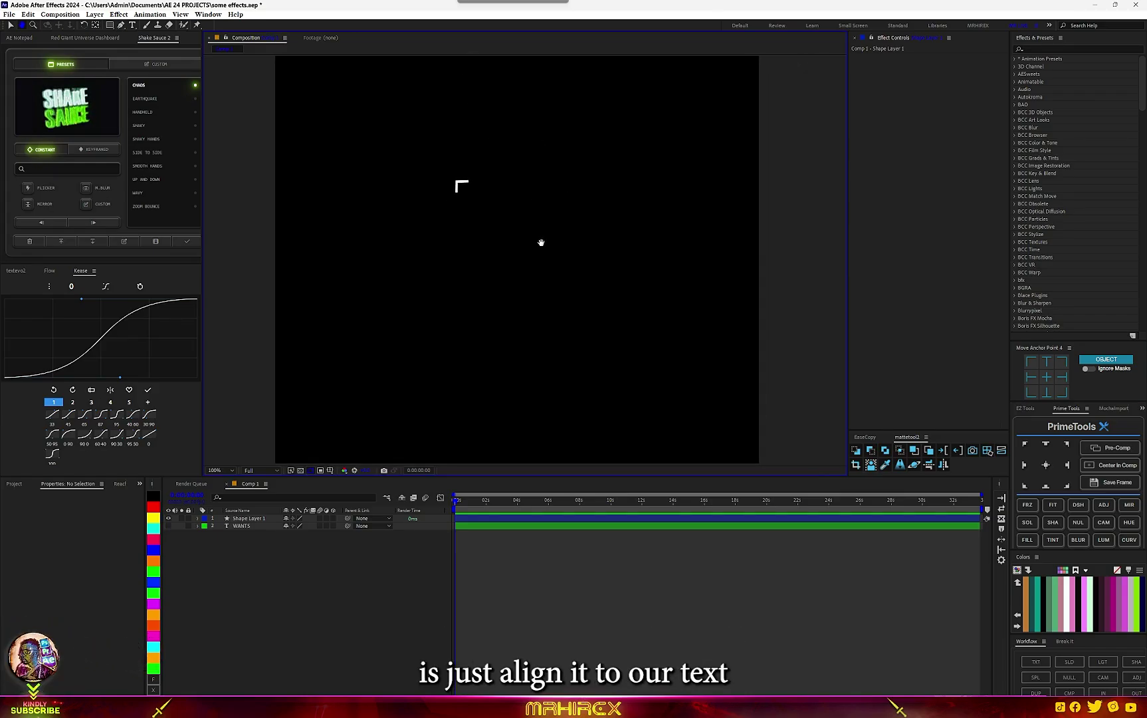
Make the WANTS text layer visible and place the corner bracket just outside the upper-left corner of the W.
left_click(253, 528)
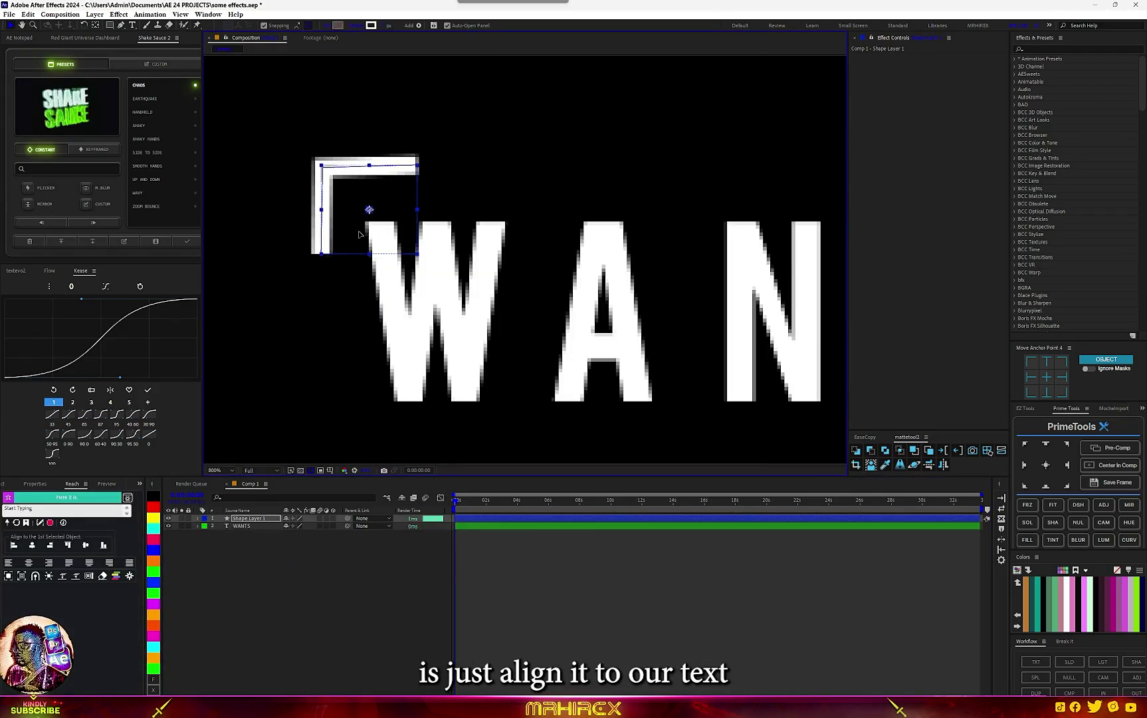
left_click_drag(359, 233, 370, 256)
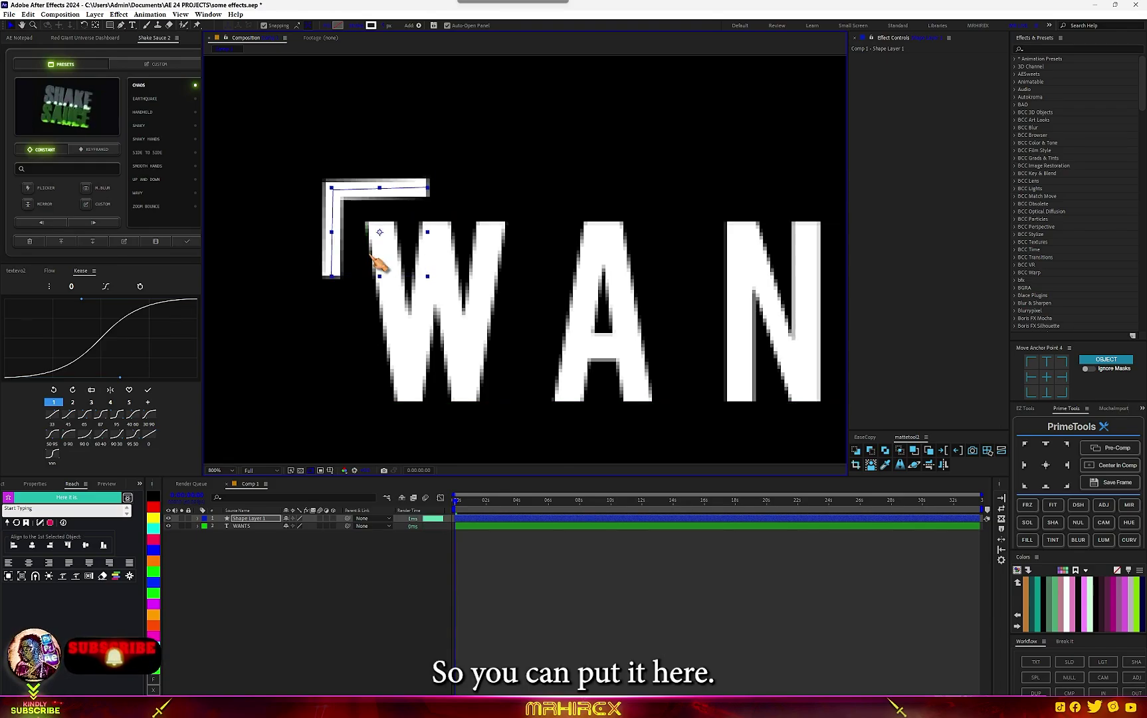
scroll(369, 268, "down", 2)
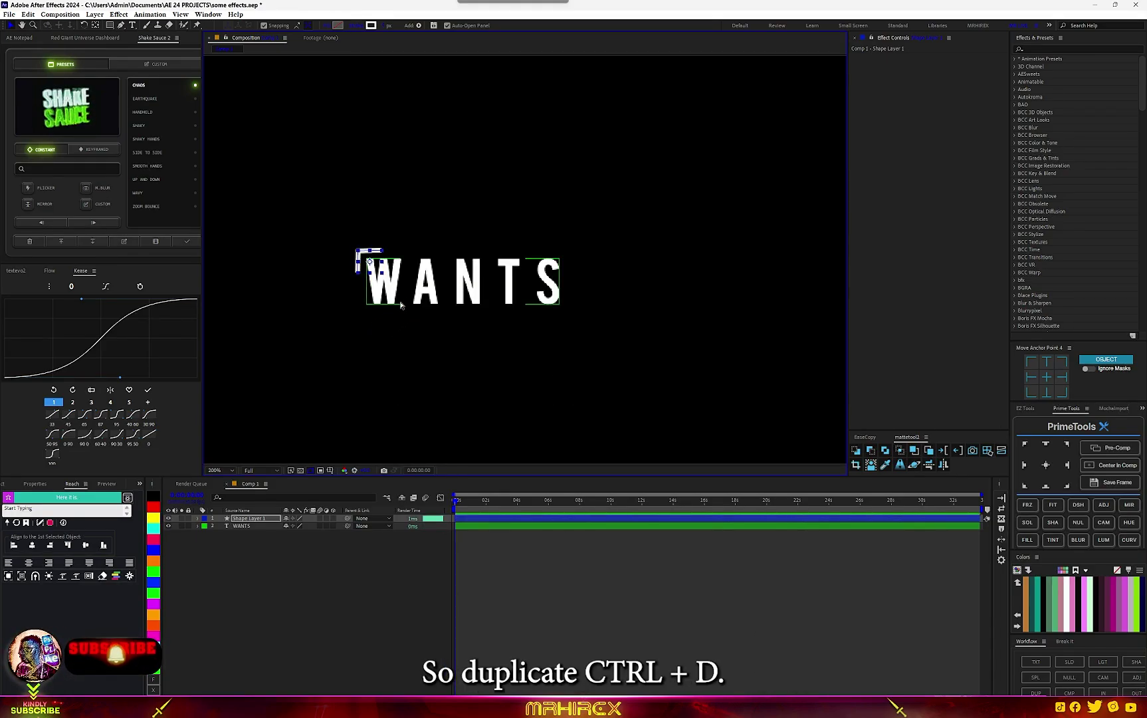
Duplicate the corner bracket layer and flip the copy both horizontally and vertically.
key("ctrl+d")
right_click(366, 264)
mouse_move(464, 312)
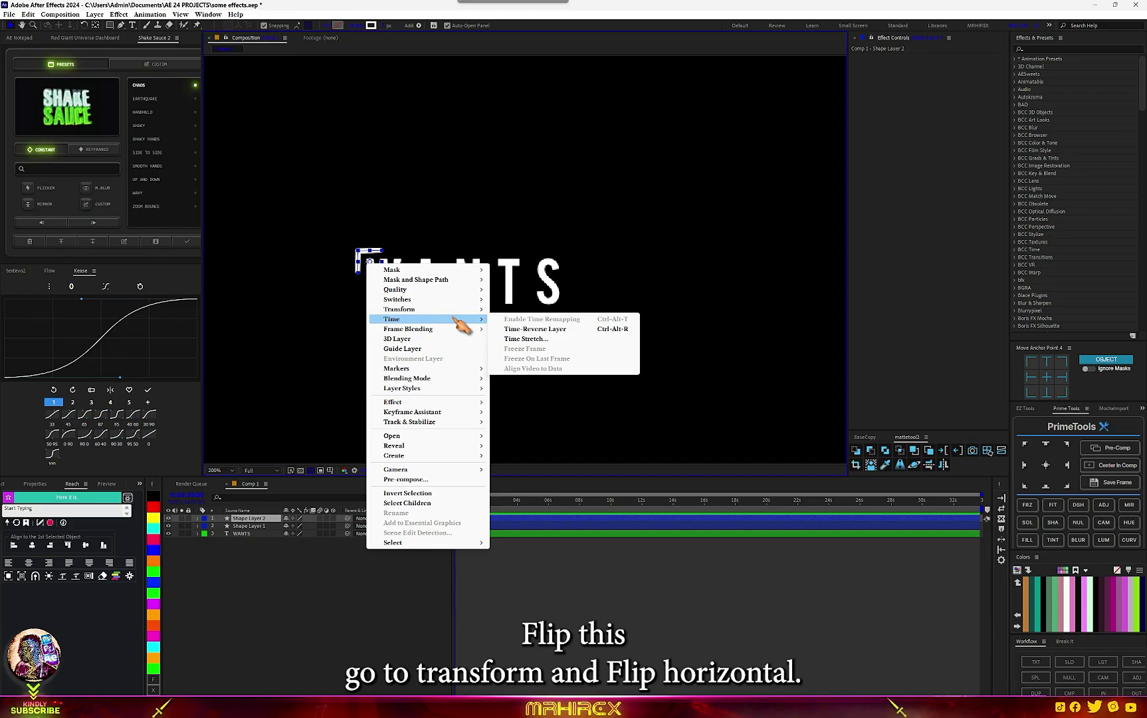
left_click(560, 397)
right_click(364, 272)
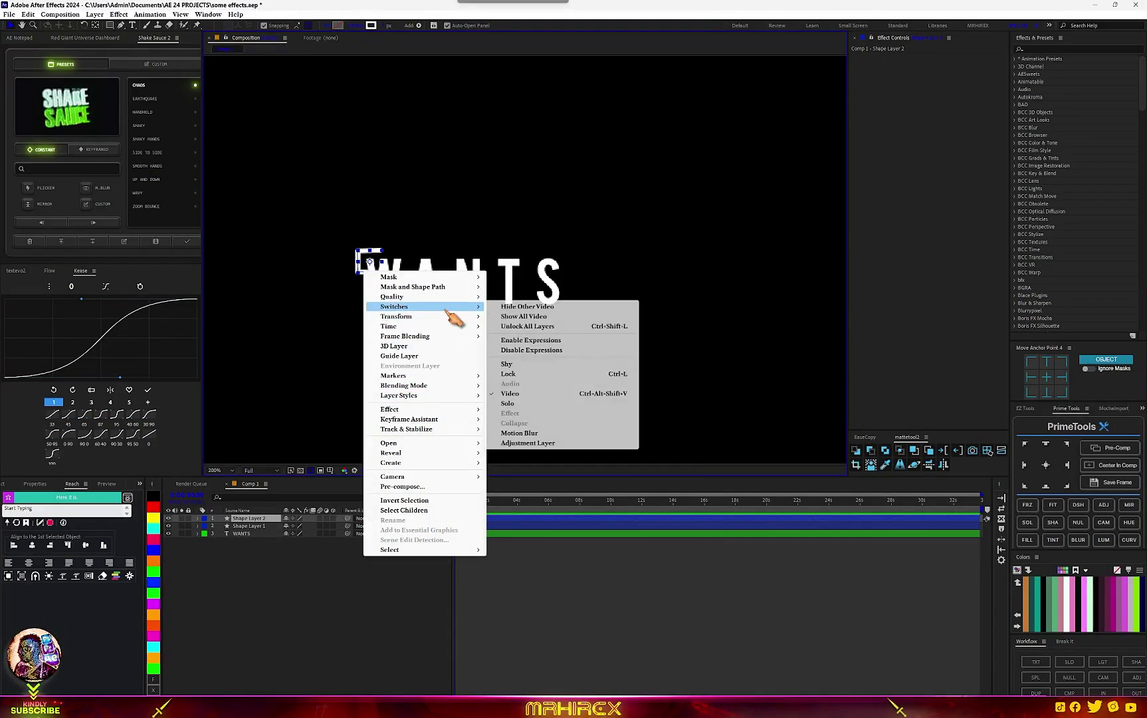
mouse_move(460, 323)
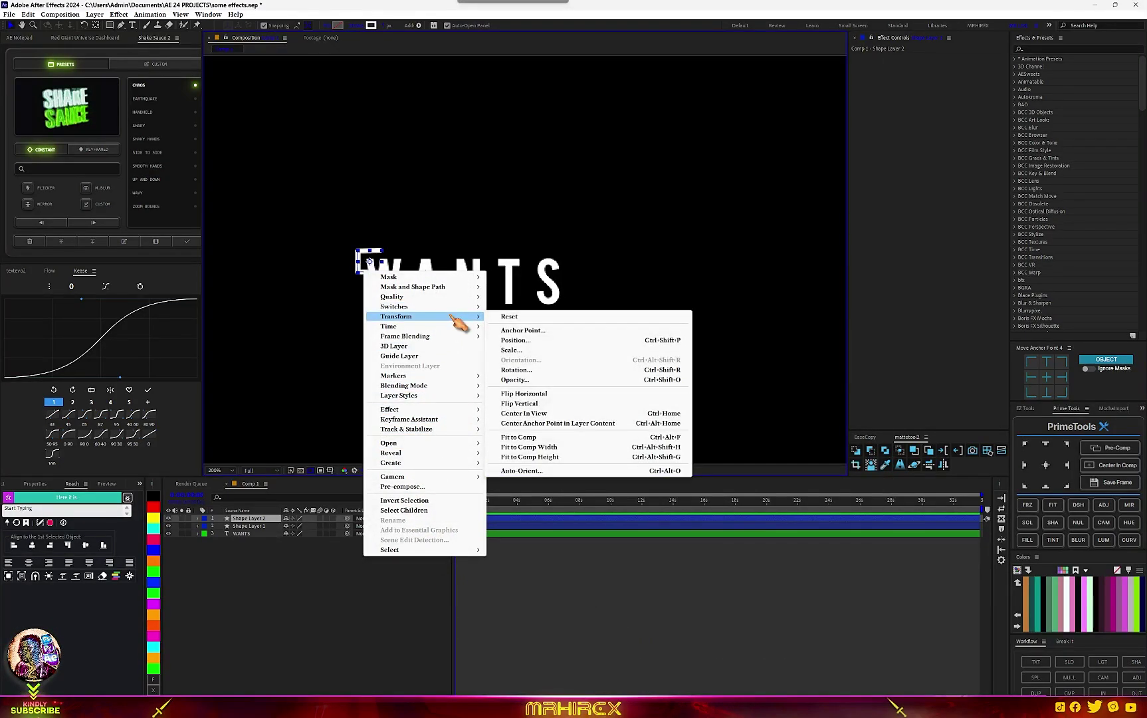
left_click(530, 397)
Move the flipped bracket to the lower-right corner of the S in WANTS.
left_click_drag(372, 259, 494, 118)
scroll(563, 310, "up", 2)
scroll(544, 347, "down", 2)
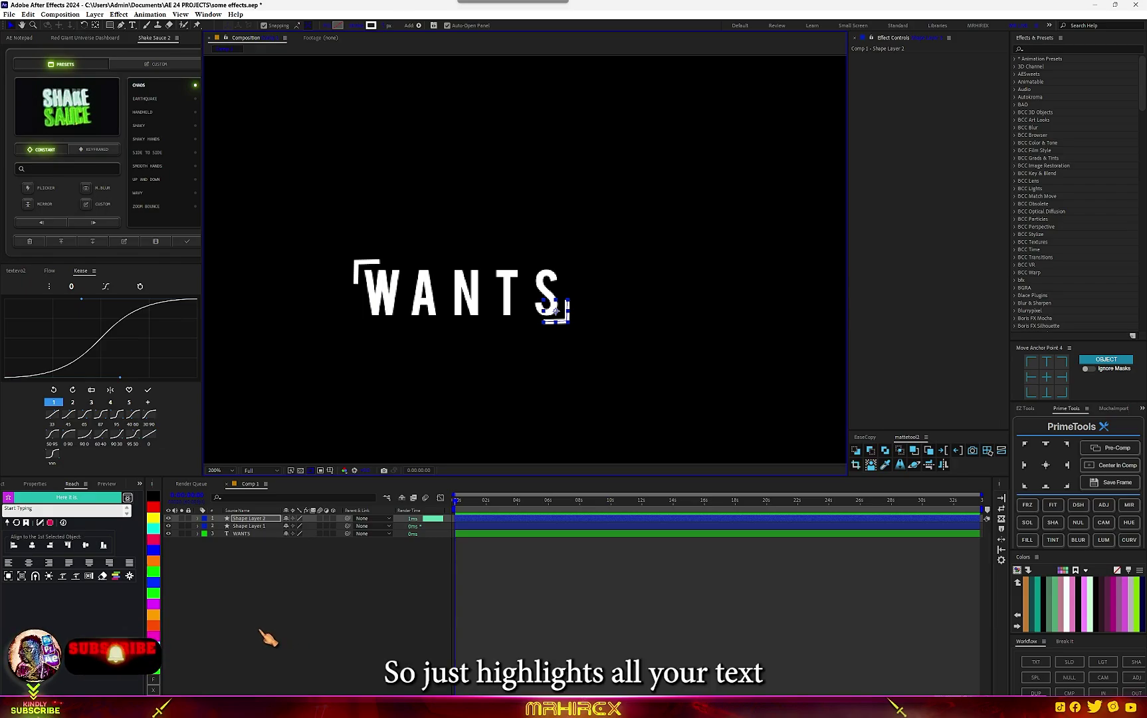
Pre-compose the WANTS text and both bracket layers into one composition named "wants".
left_click(262, 632)
left_click_drag(279, 598, 256, 430)
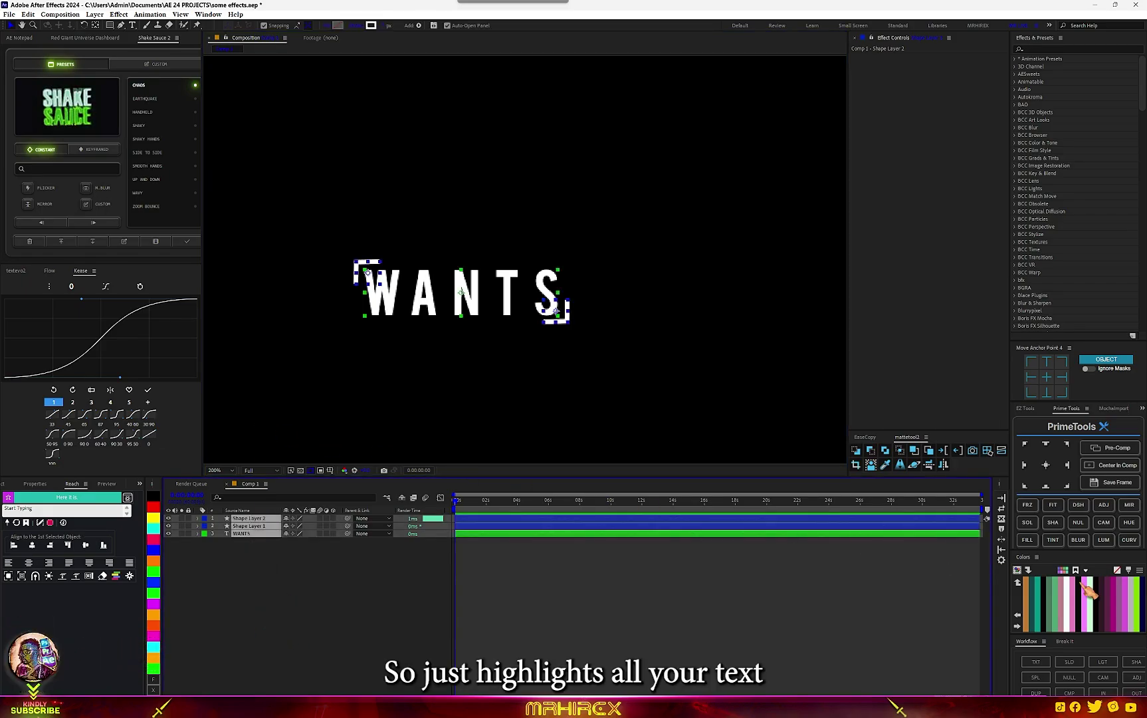
left_click(1087, 448)
Apply the Mesh Warp effect to the wants precomp and increase its rows and columns for a denser mesh.
key("ctrl+space")
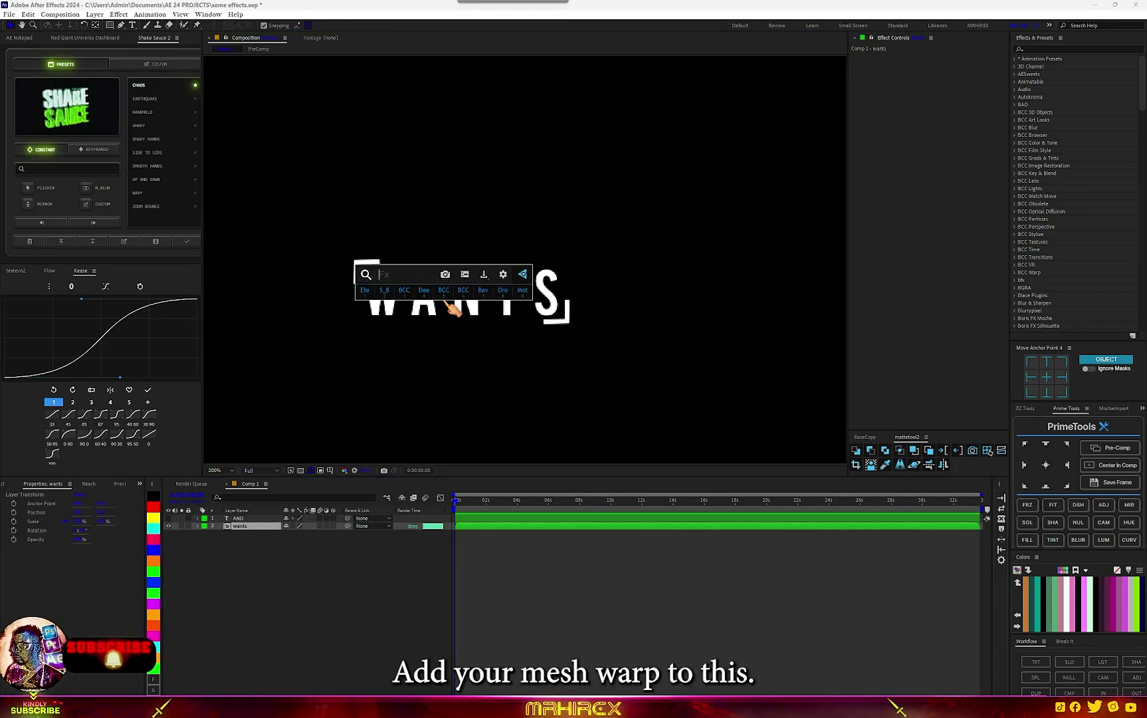
type("mesh")
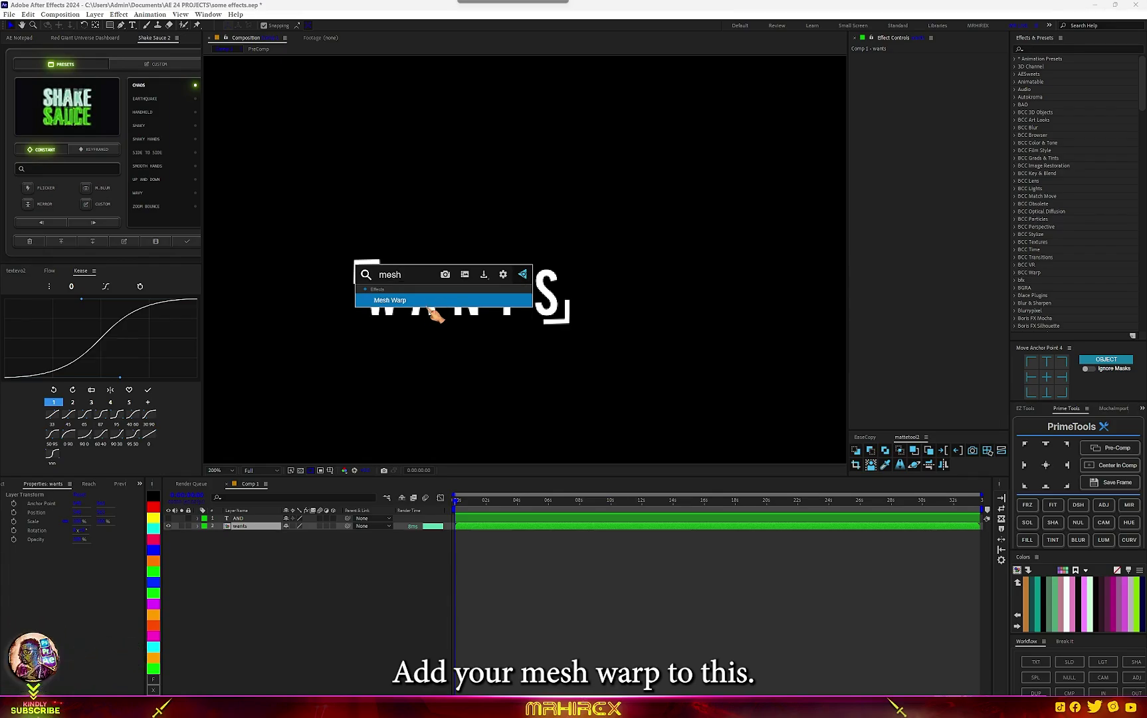
left_click(422, 301)
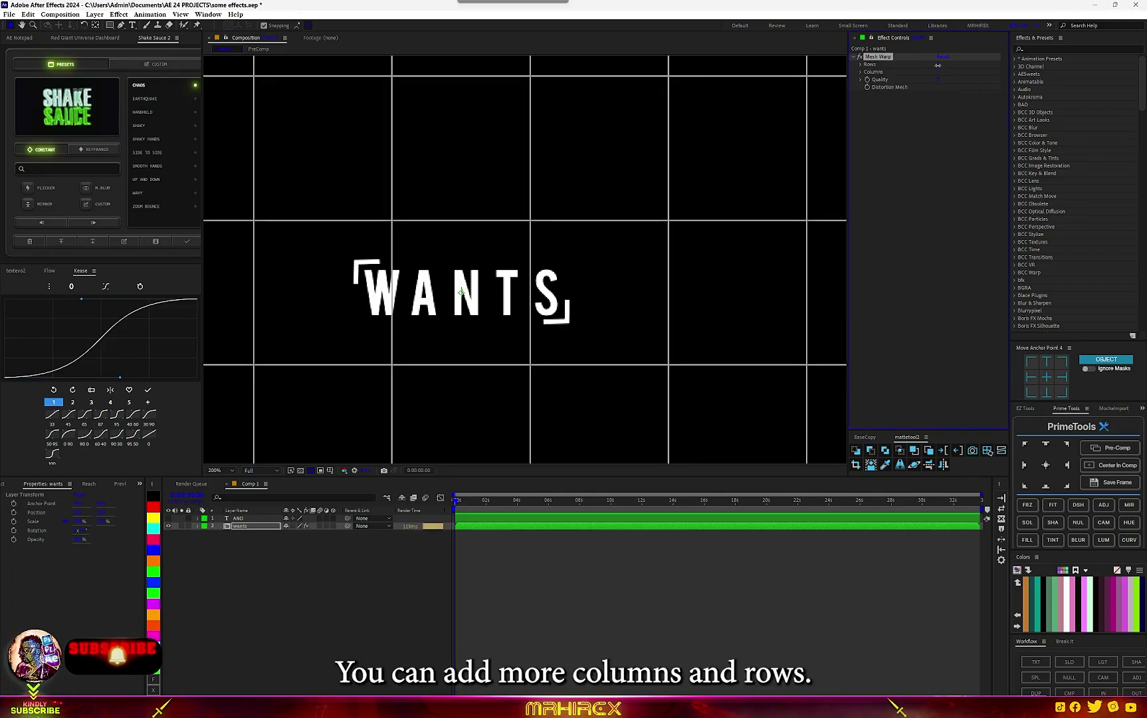
left_click_drag(939, 65, 941, 65)
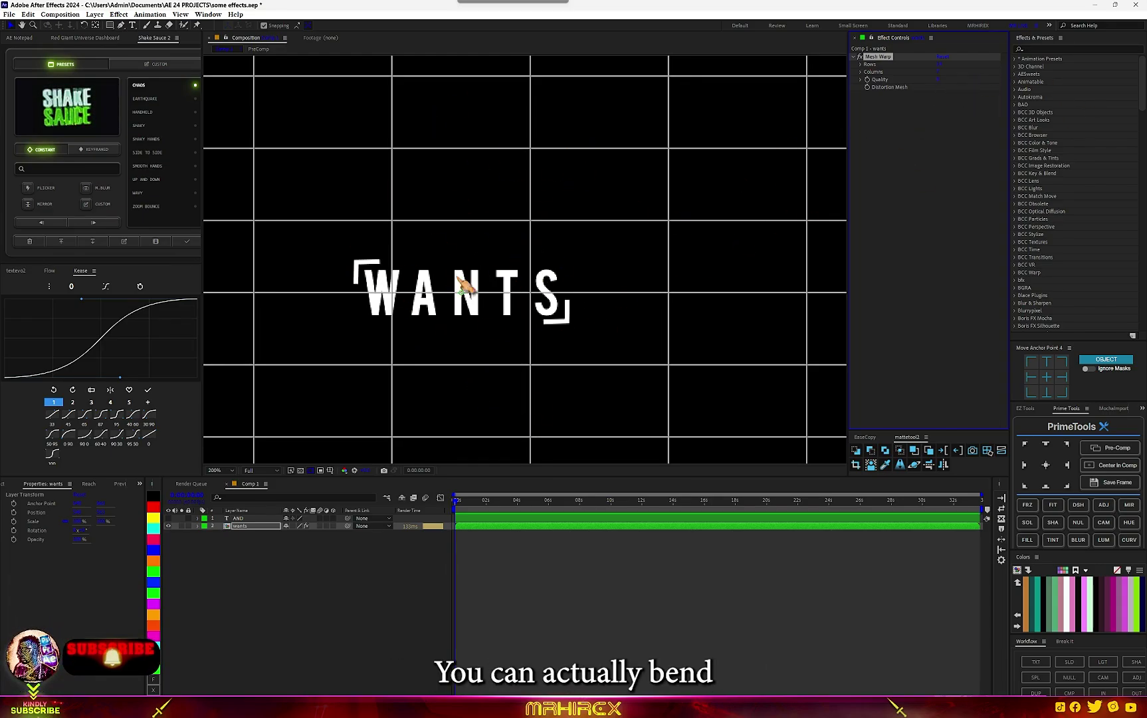
left_click_drag(939, 72, 941, 72)
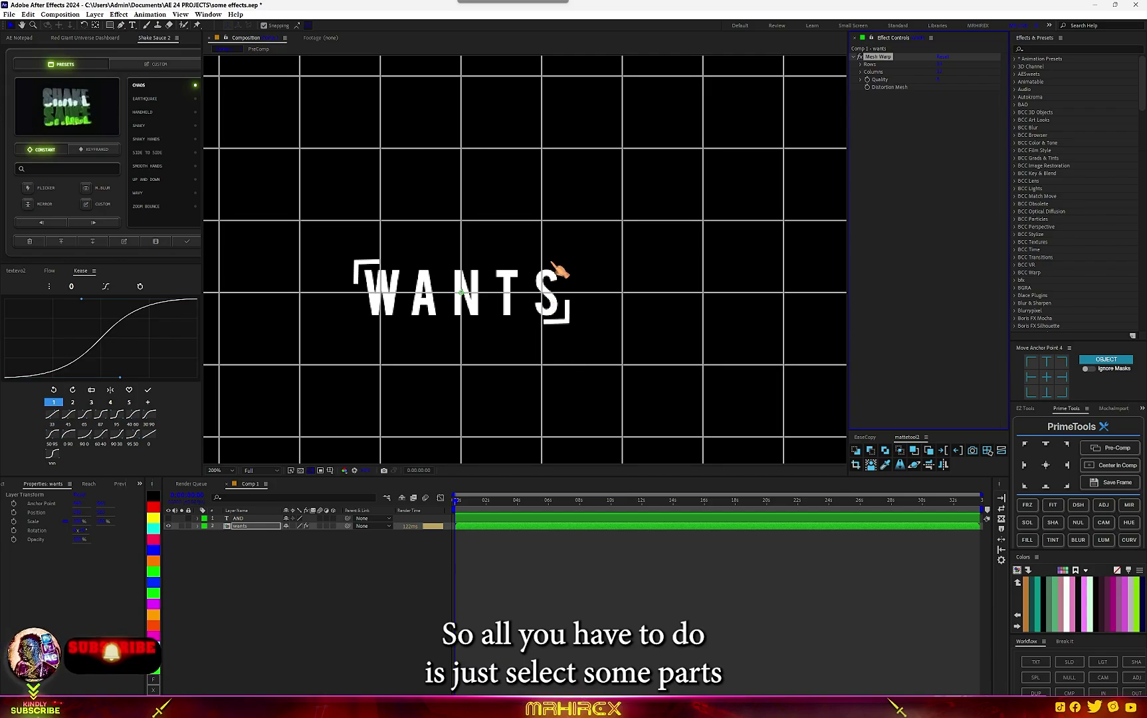
Bend the end of WANTS by shifting the mesh points above, on and beside the S slightly inward and down.
left_click_drag(542, 224, 529, 234)
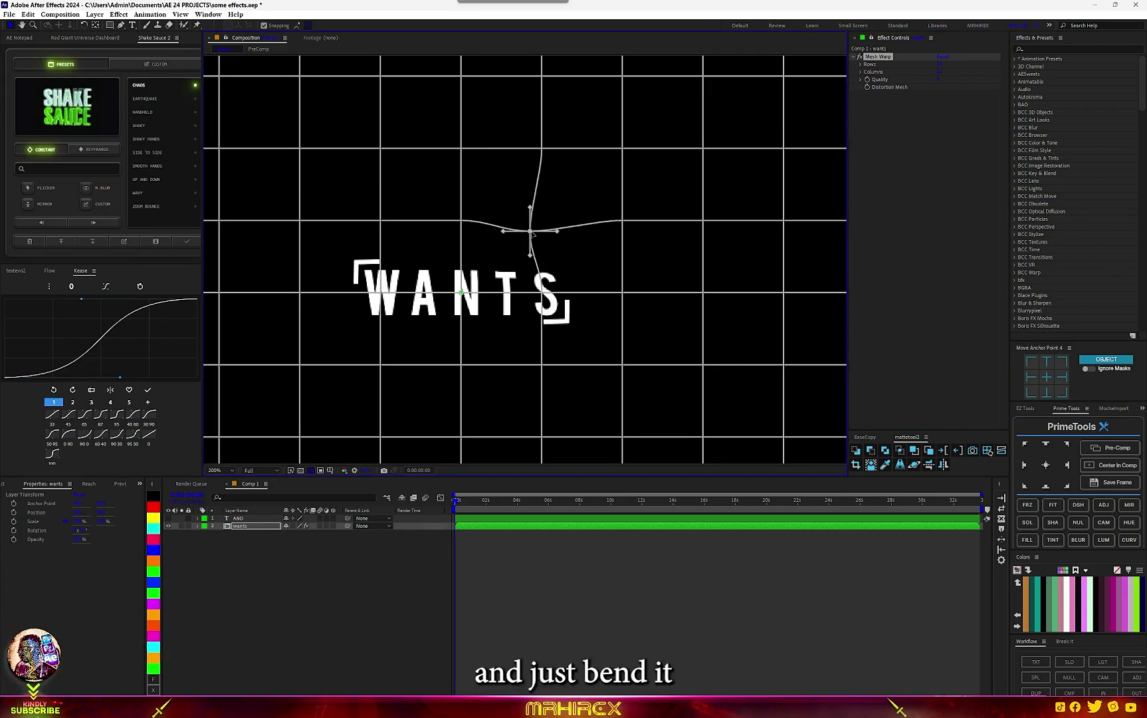
left_click(620, 293)
left_click_drag(620, 294, 536, 297)
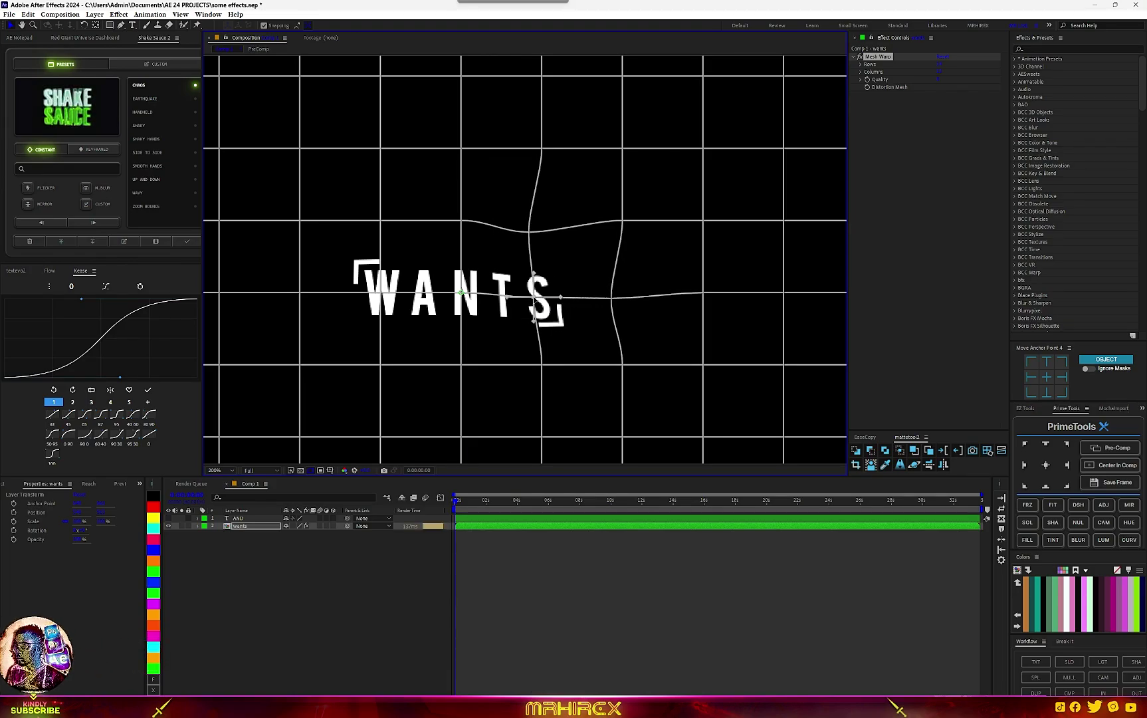
Warp the start of WANTS by pulling the mesh points above and beside the W slightly downward.
left_click(380, 220)
left_click_drag(380, 221, 373, 229)
left_click(302, 224)
left_click(301, 221)
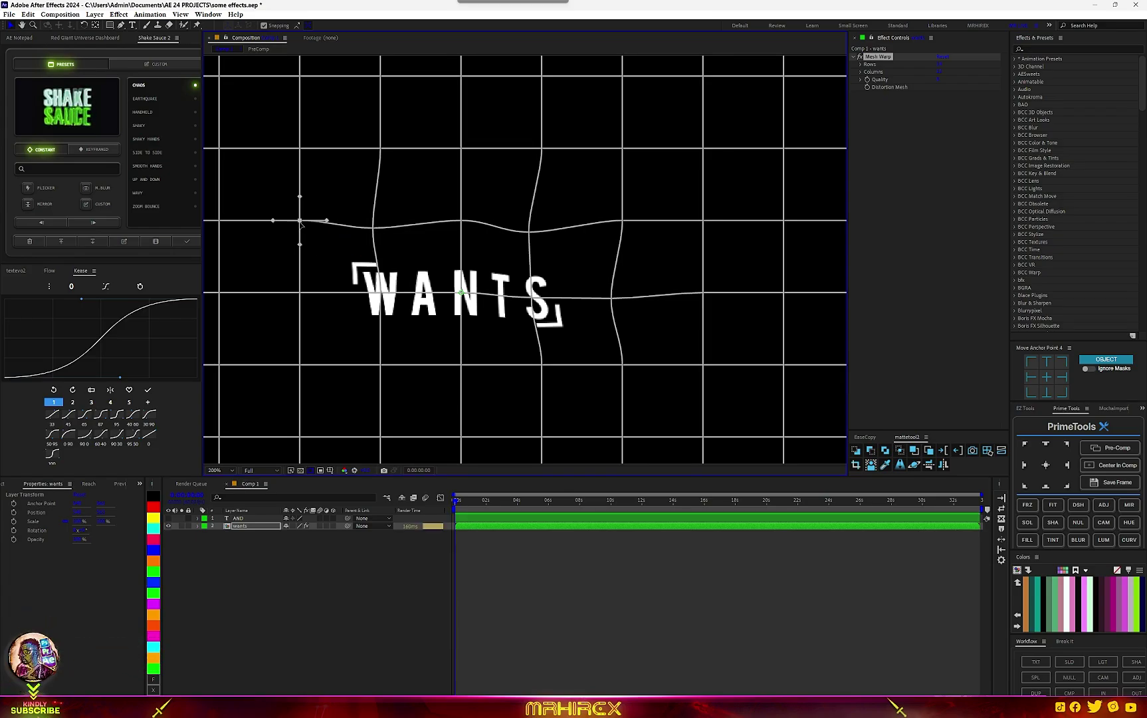
left_click_drag(300, 221, 305, 238)
left_click_drag(304, 242, 306, 246)
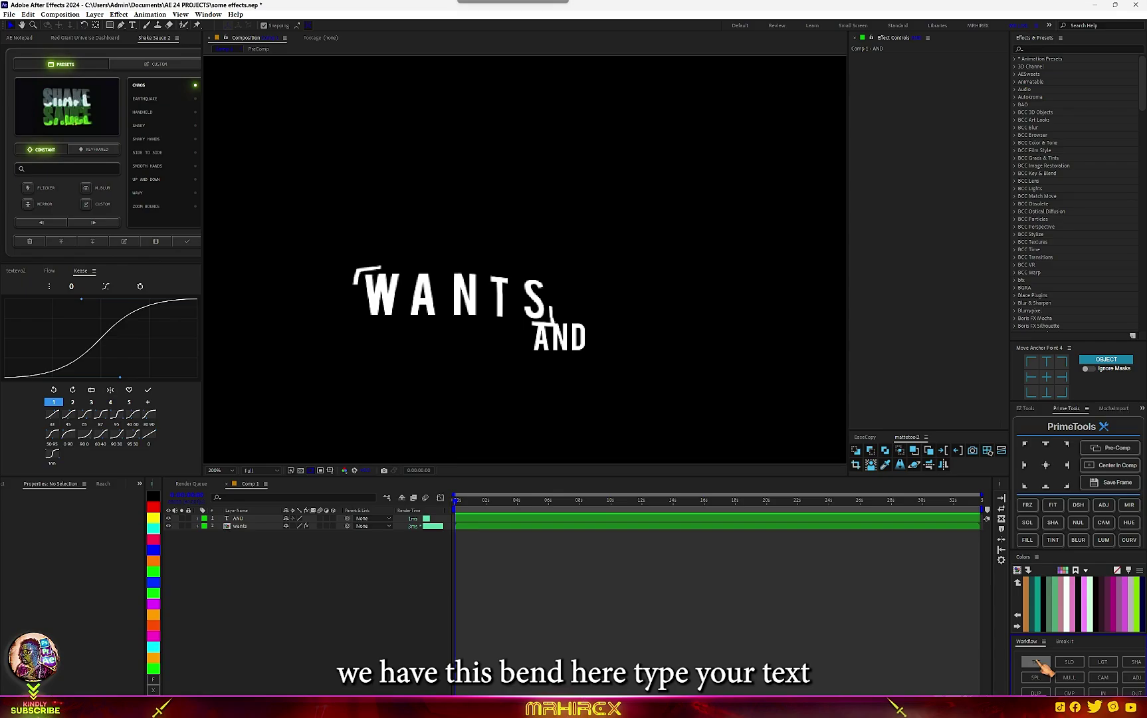
Add a text layer reading DESIRES in Helvetica Rounded Black, placed below and to the right of AND.
left_click(1036, 662)
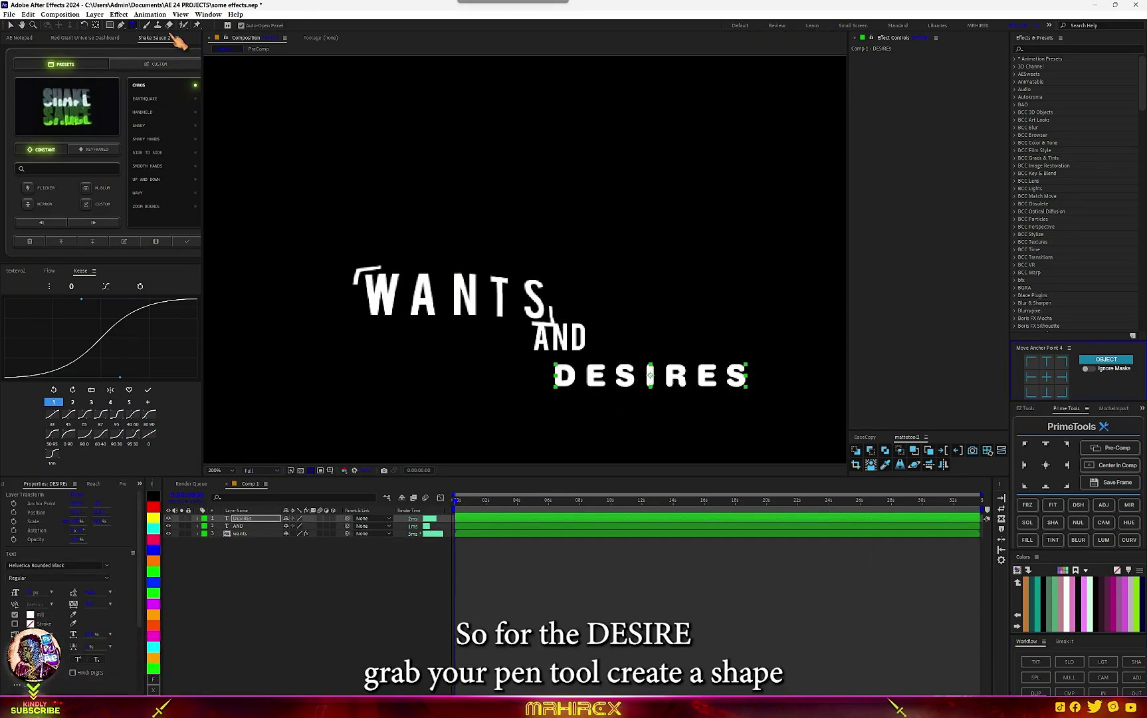
Draw a closed, wavy organic outline all the way around the word DESIRES with the Pen tool.
left_click(121, 25)
left_click(417, 371)
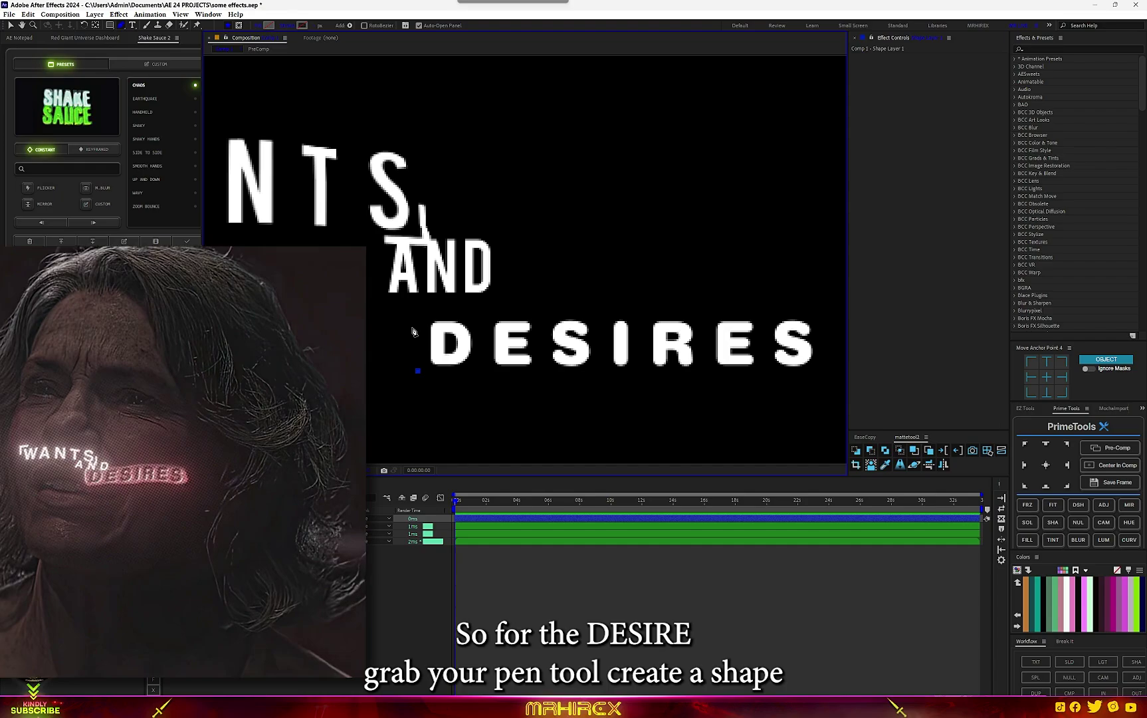
left_click_drag(415, 319, 452, 309)
key("ctrl+z")
left_click_drag(418, 371, 402, 370)
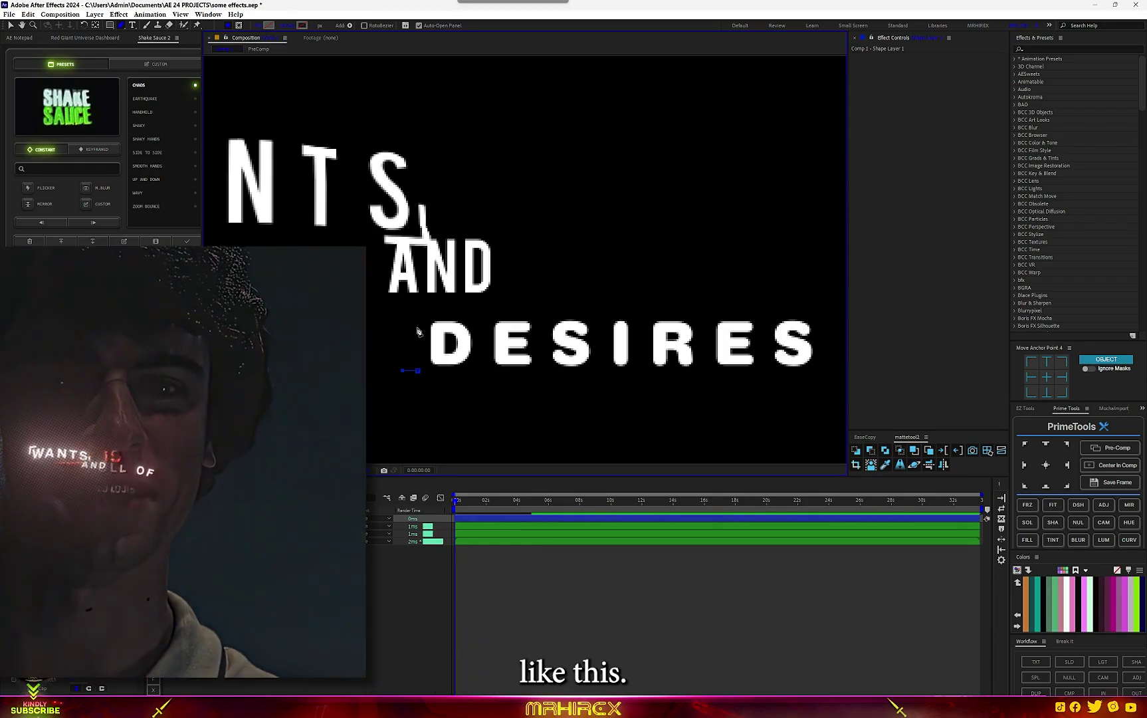
left_click(475, 378)
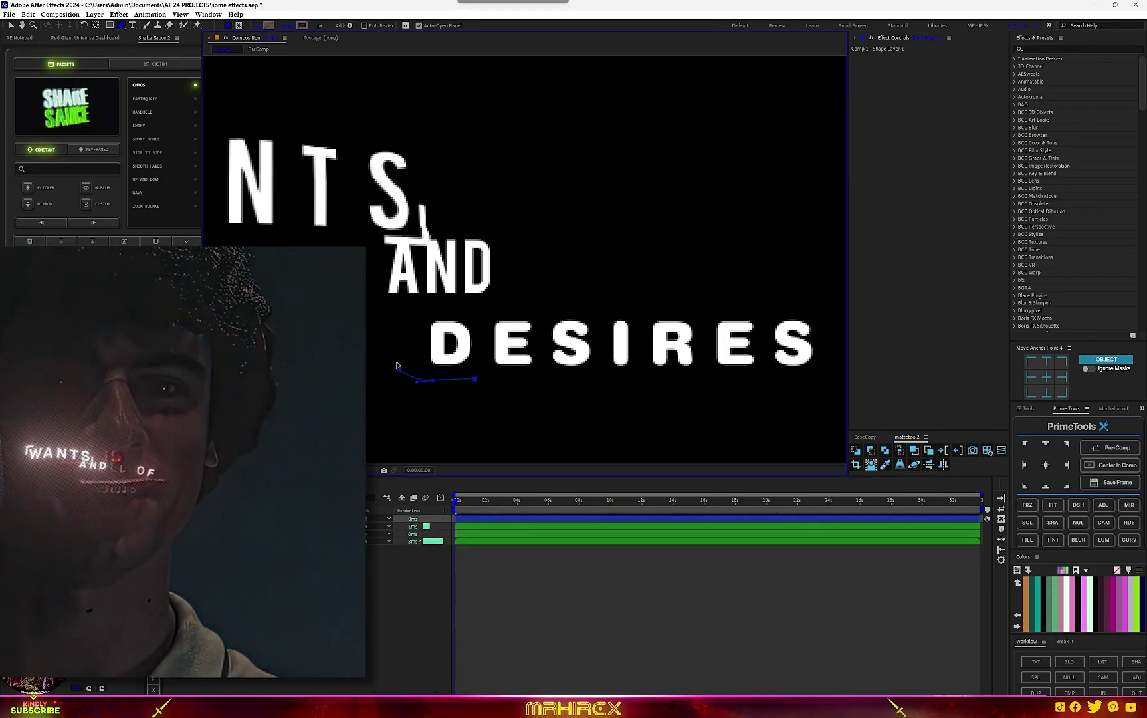
left_click_drag(403, 313, 585, 311)
left_click_drag(630, 303, 641, 299)
left_click_drag(680, 296, 778, 301)
left_click_drag(819, 306, 830, 311)
left_click_drag(830, 311, 796, 321)
left_click_drag(779, 332, 769, 336)
left_click_drag(620, 340, 593, 337)
left_click_drag(548, 334, 460, 341)
left_click(429, 344)
left_click(420, 344)
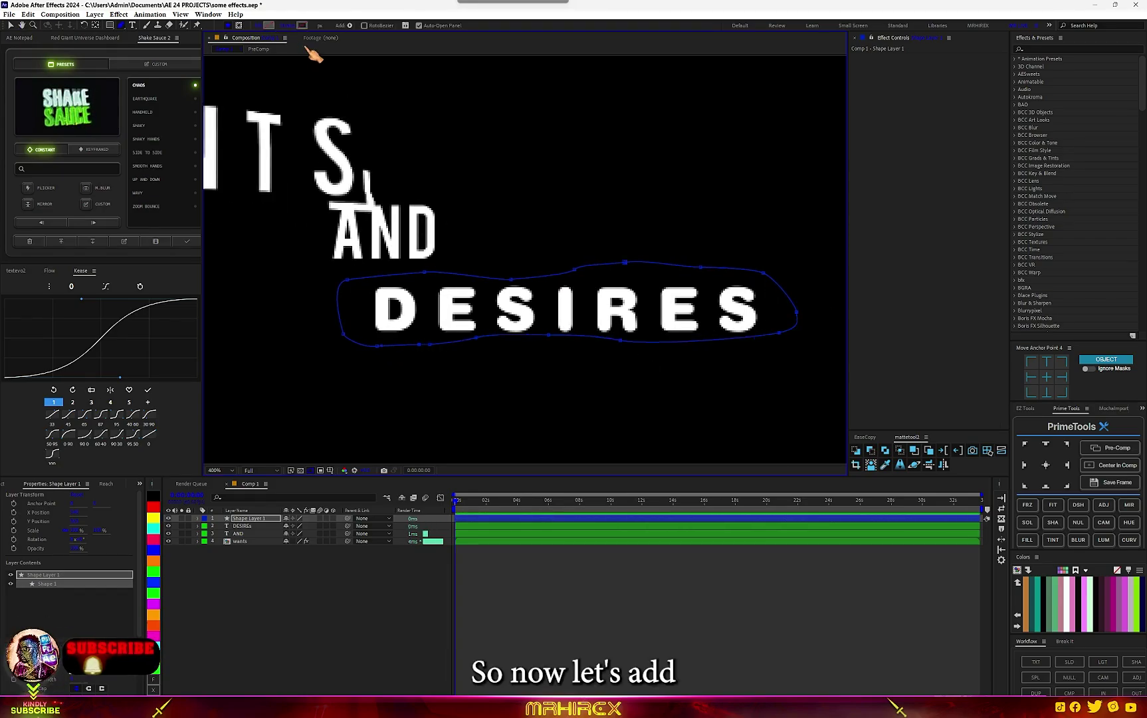
Fill the outline shape around DESIRES with a solid pinkish-red color.
left_click(271, 27)
left_click(730, 360)
left_click_drag(730, 361, 727, 361)
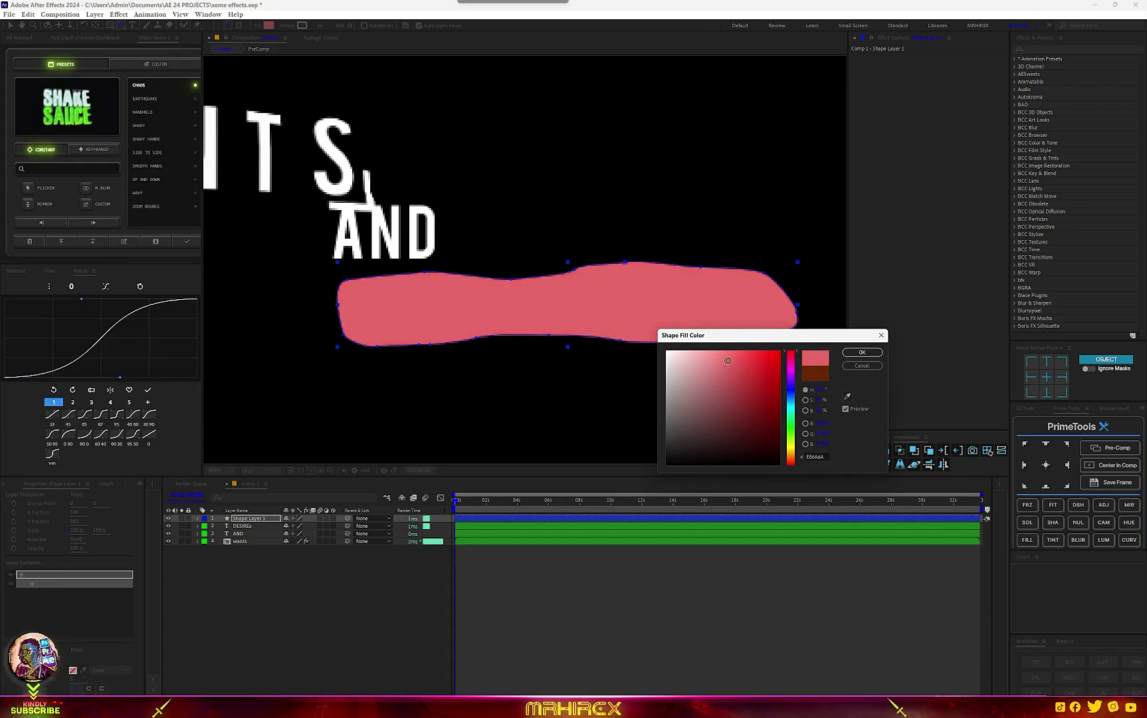
left_click(854, 353)
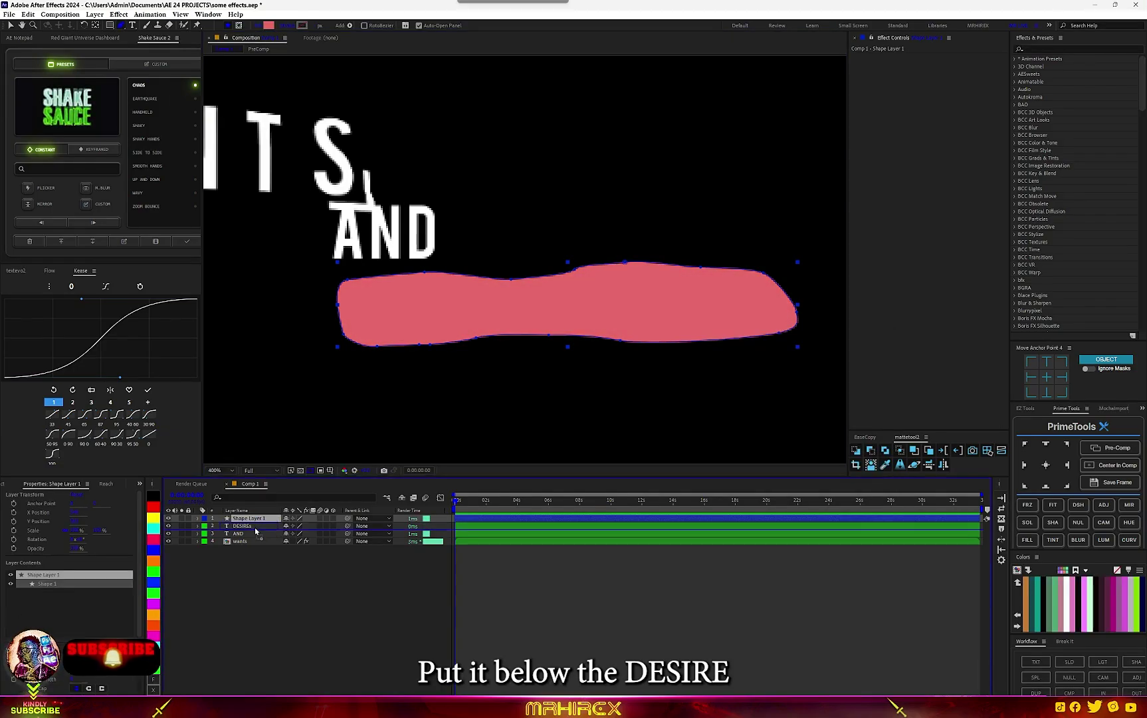
Place the outline shape beneath DESIRES and use Mesh Warp to pull the mesh points near the word's upper ends inward and down.
left_click_drag(256, 531, 265, 537)
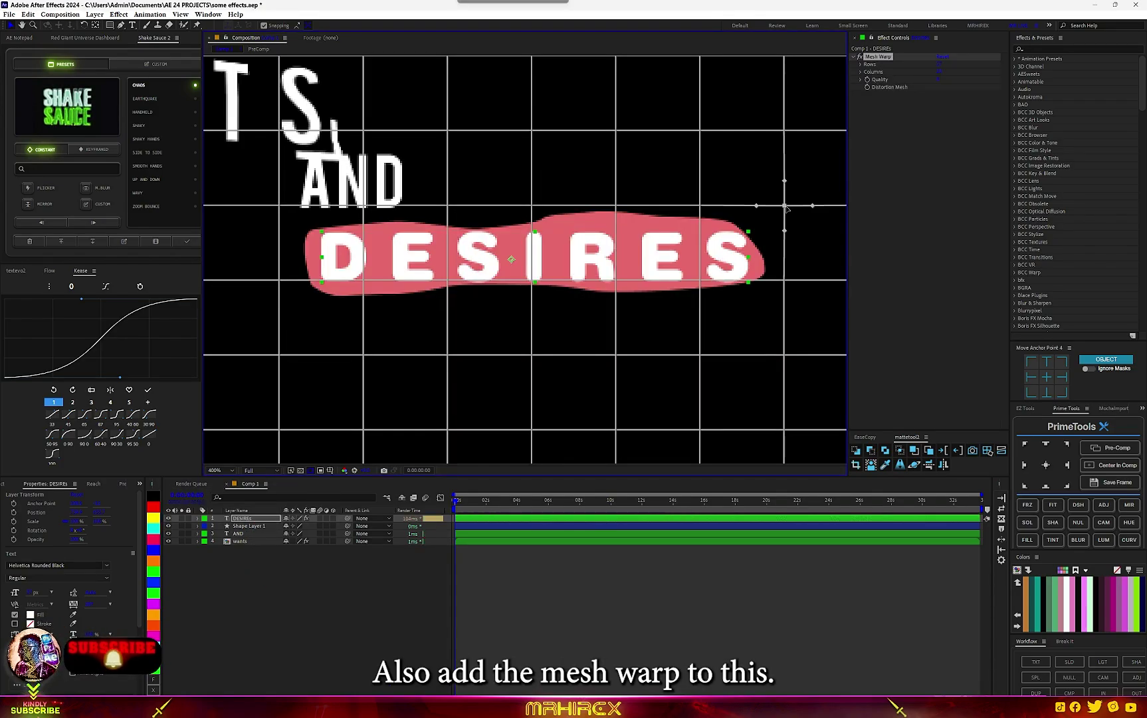
left_click_drag(784, 205, 741, 221)
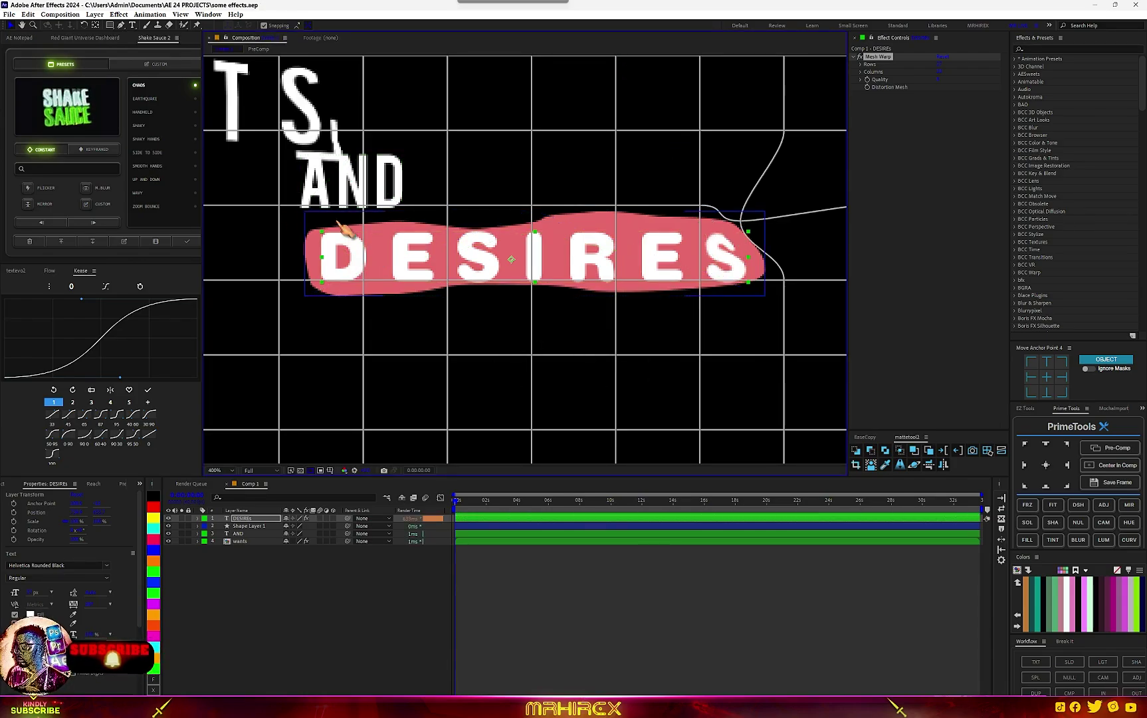
left_click(278, 206)
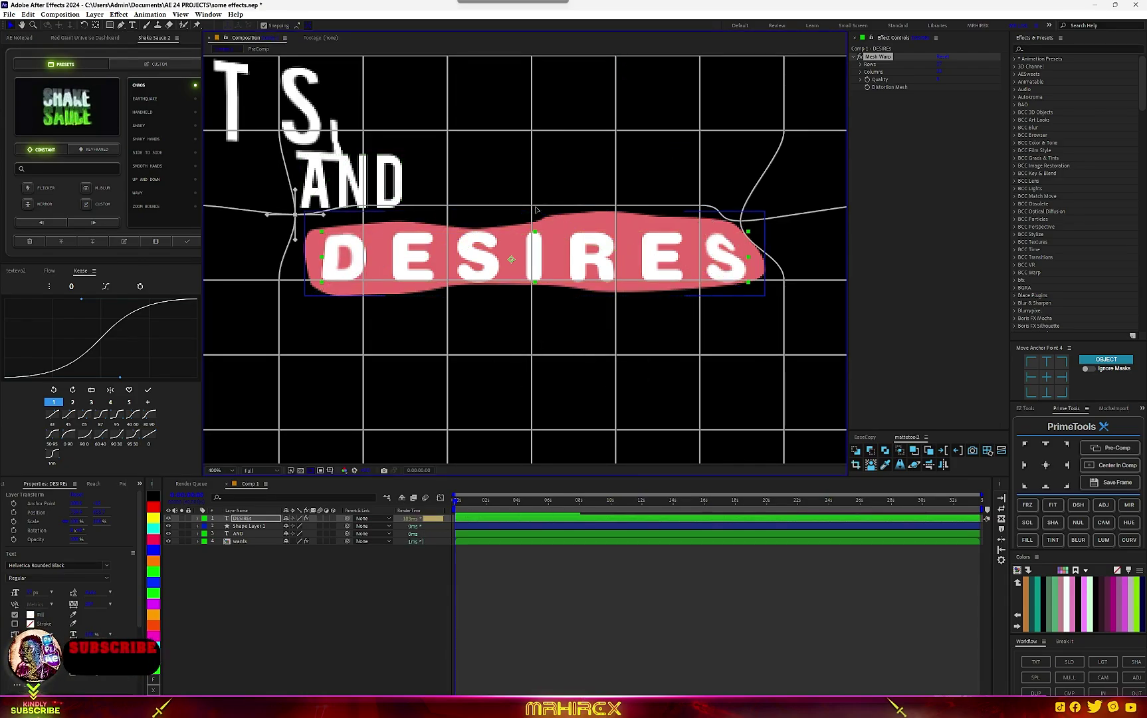
left_click(530, 274)
left_click(568, 239)
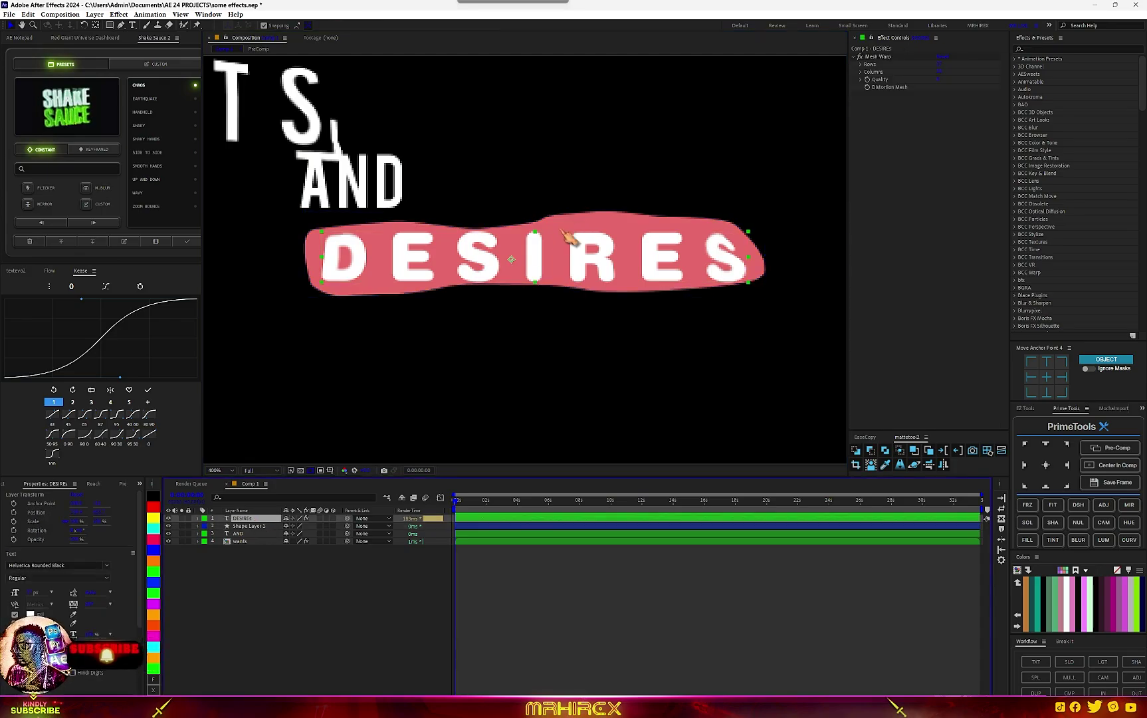
Pull the WANTS layer's mesh point over the first S of DESIRES slightly downward.
left_click(878, 57)
left_click(705, 169)
left_click(886, 58)
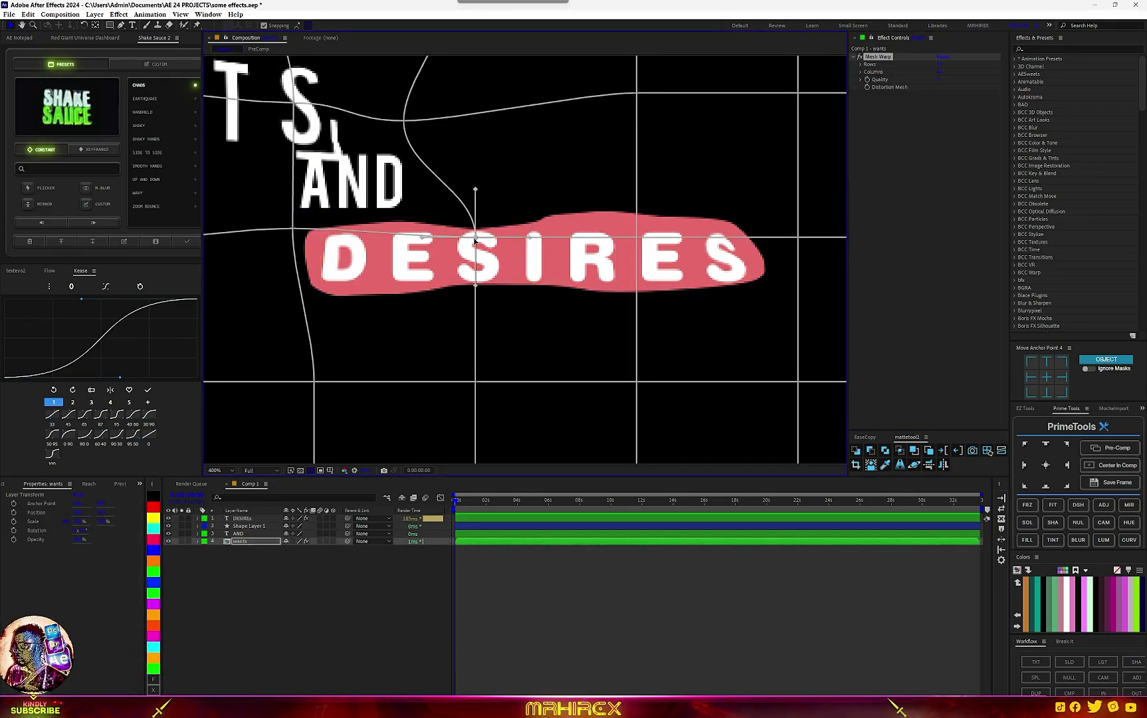
left_click_drag(475, 240, 475, 246)
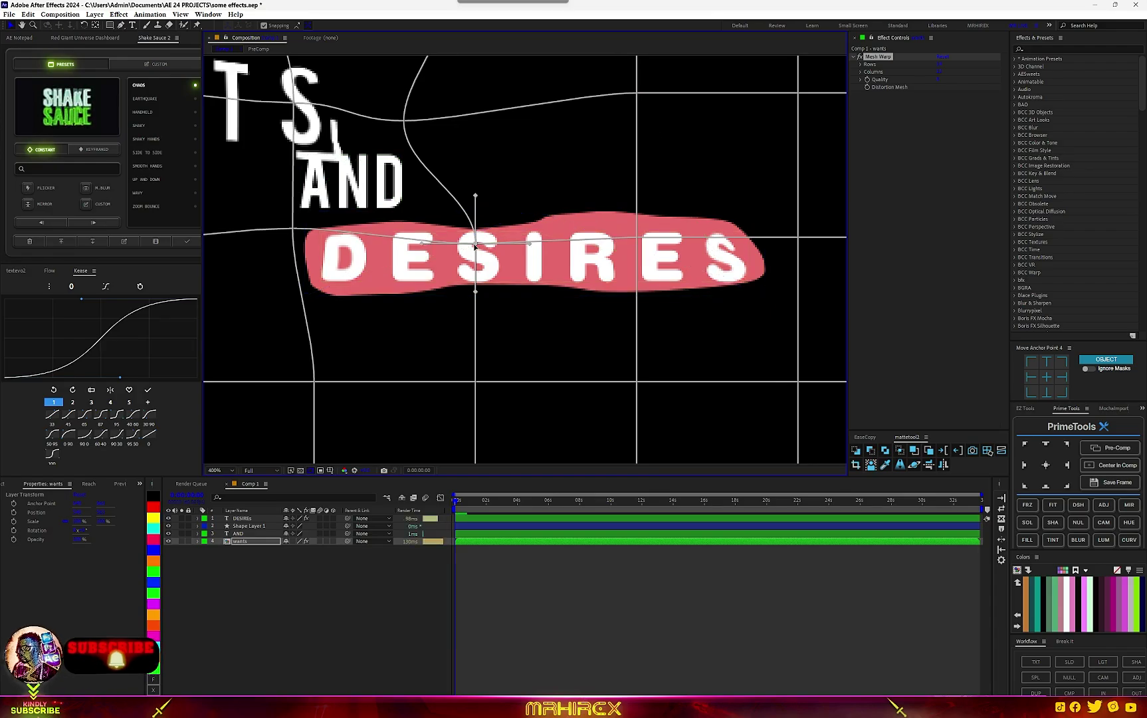
Warp the middle of DESIRES by pulling the mesh point above R downward and the one below I upward.
left_click(250, 519)
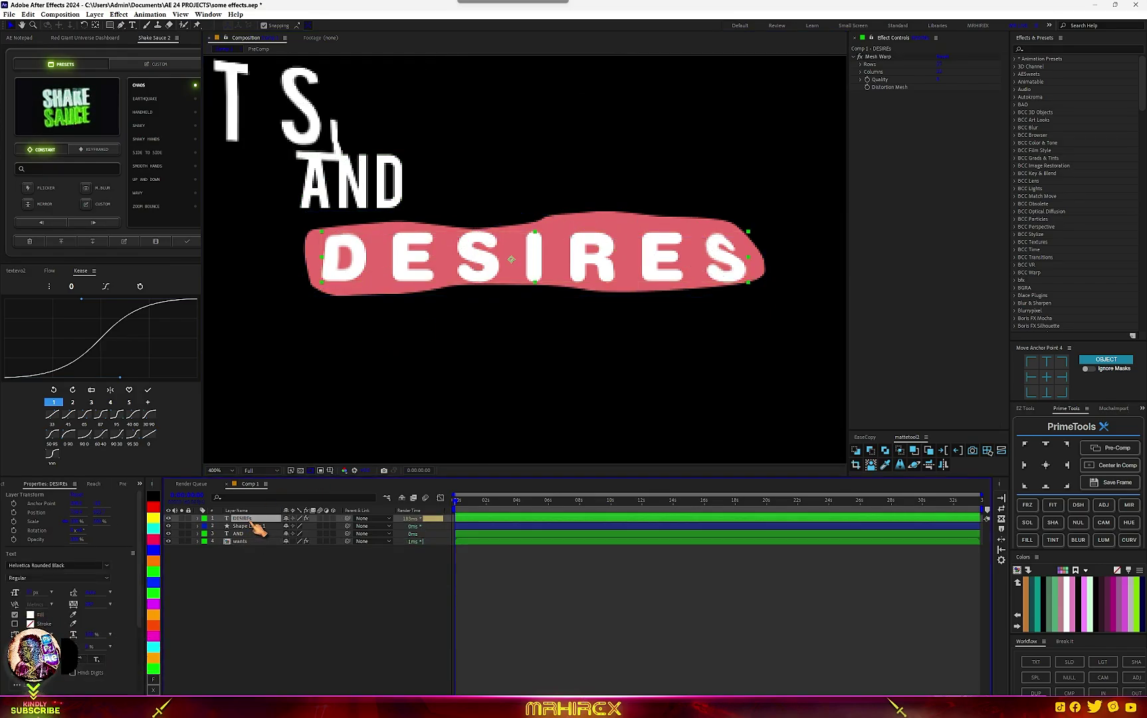
left_click(878, 58)
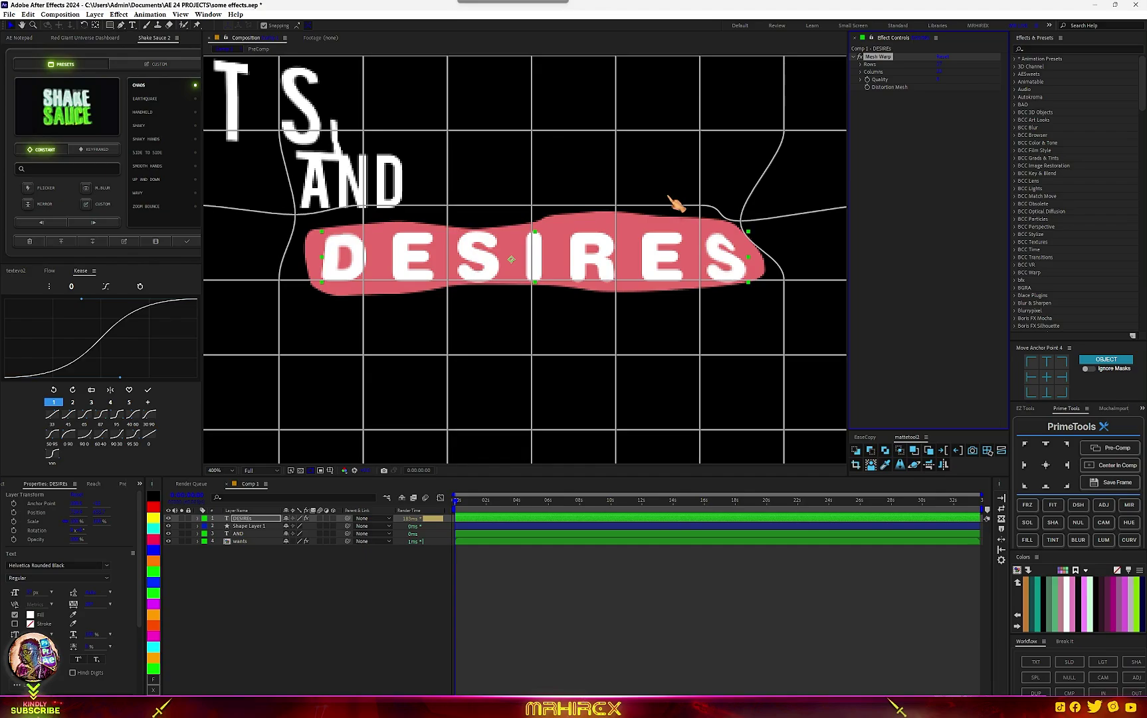
left_click_drag(615, 205, 607, 215)
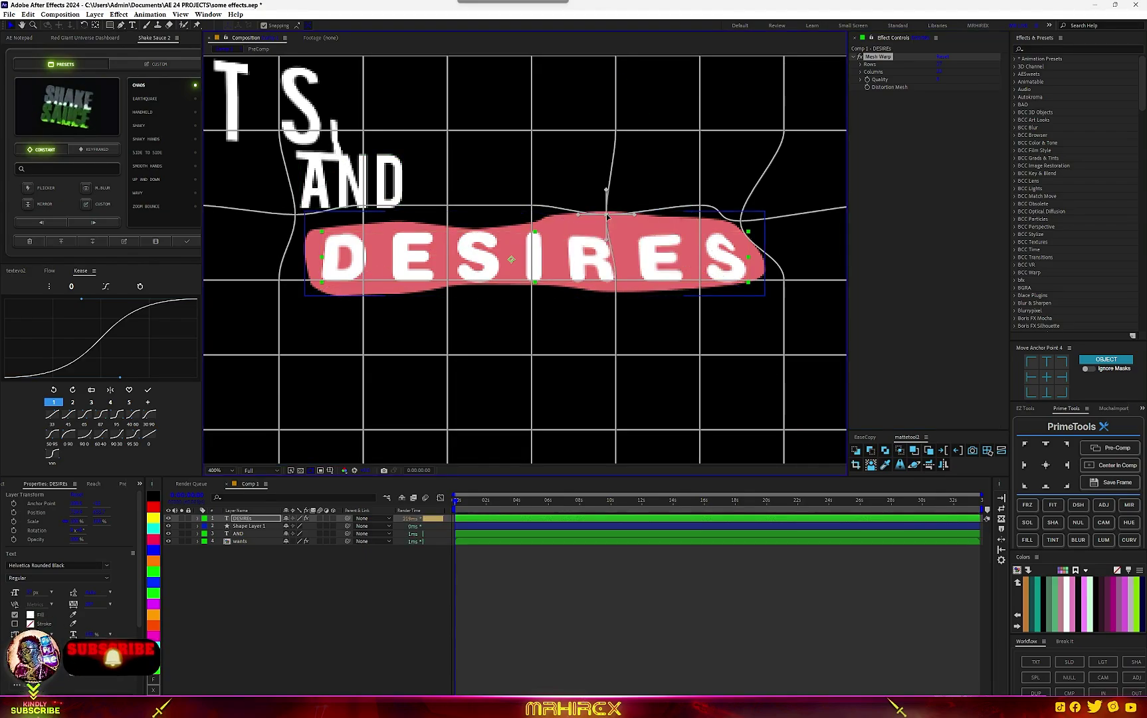
left_click_drag(532, 281, 532, 270)
Move the shape layer above DESIRES and use the text as the shape's inverted track matte.
left_click(261, 525)
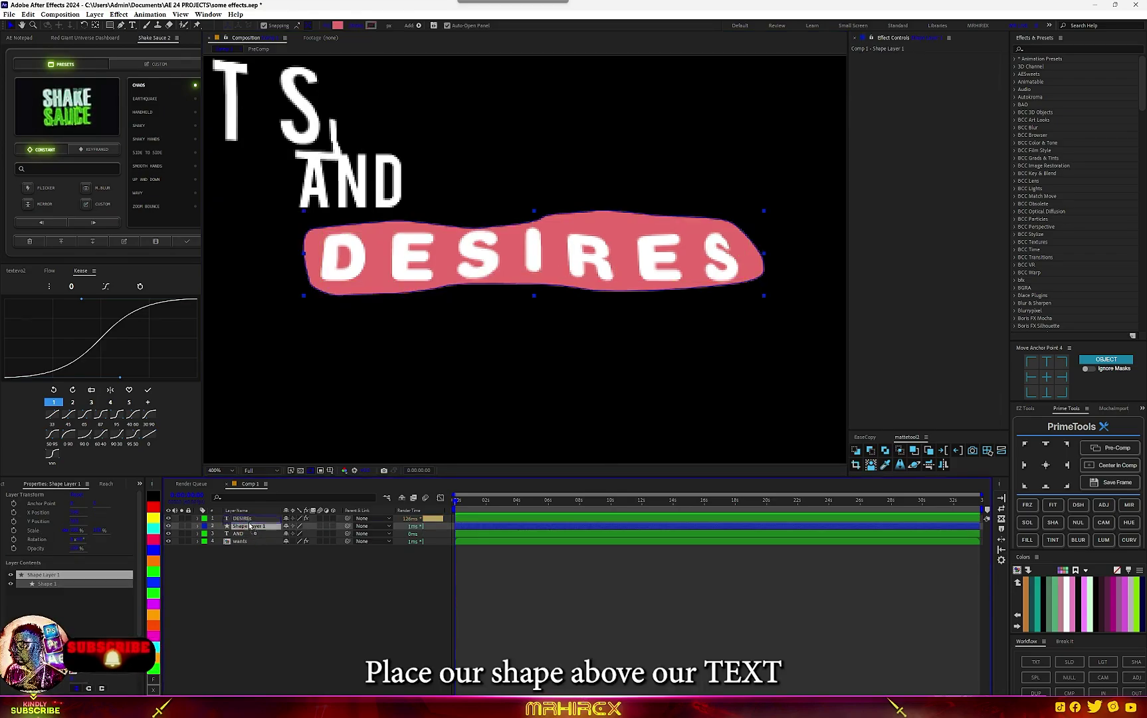
left_click_drag(250, 526, 252, 515)
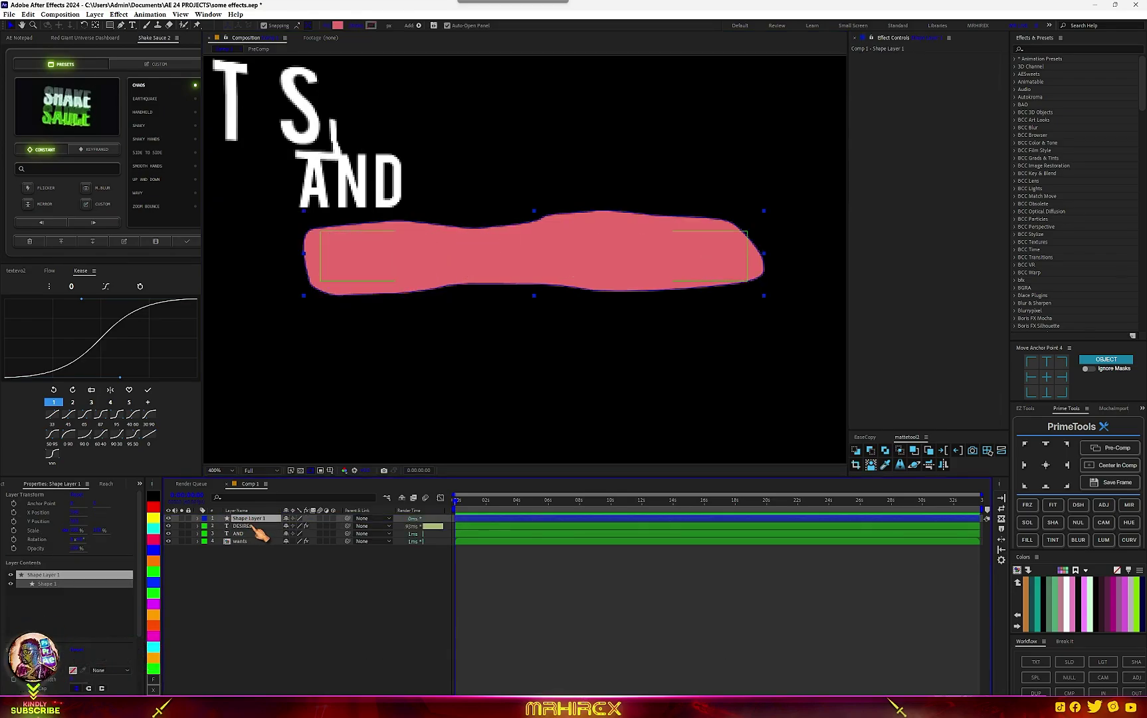
left_click(319, 699)
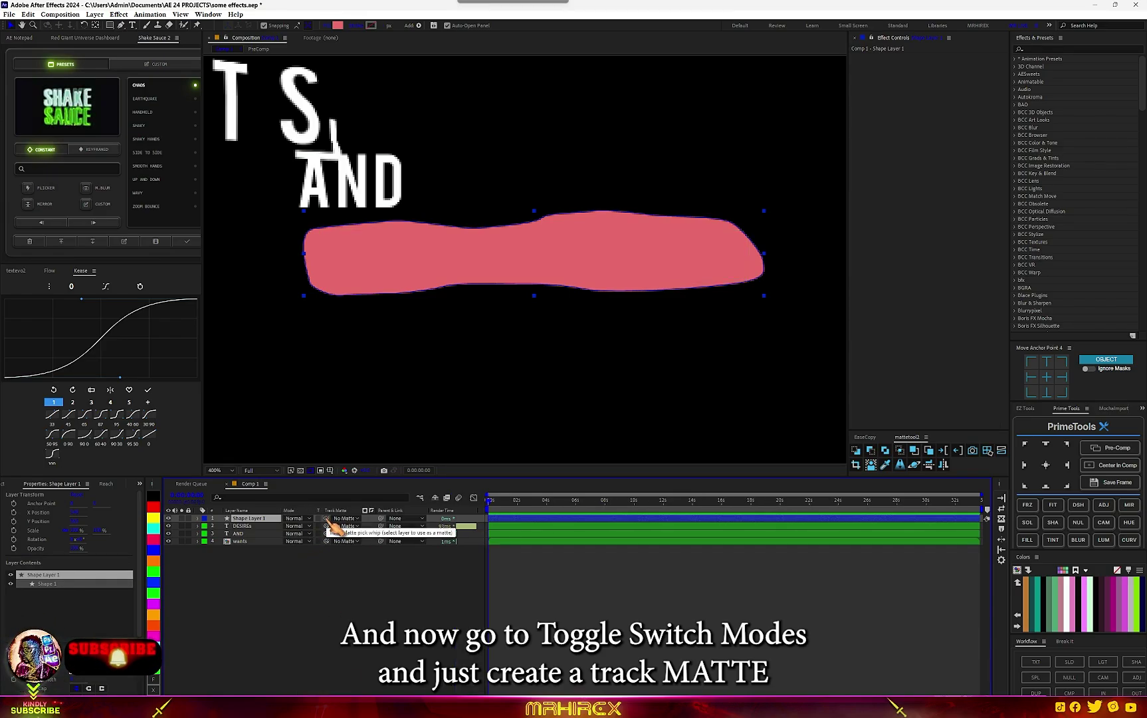
left_click_drag(324, 518, 268, 525)
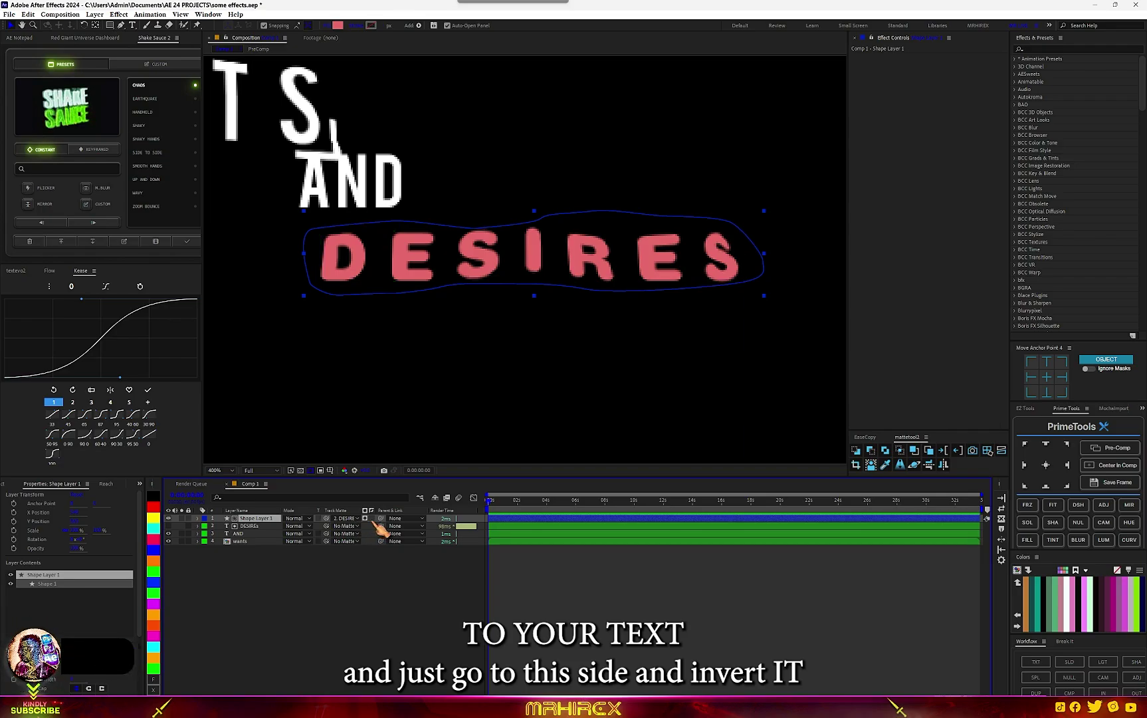
left_click(370, 518)
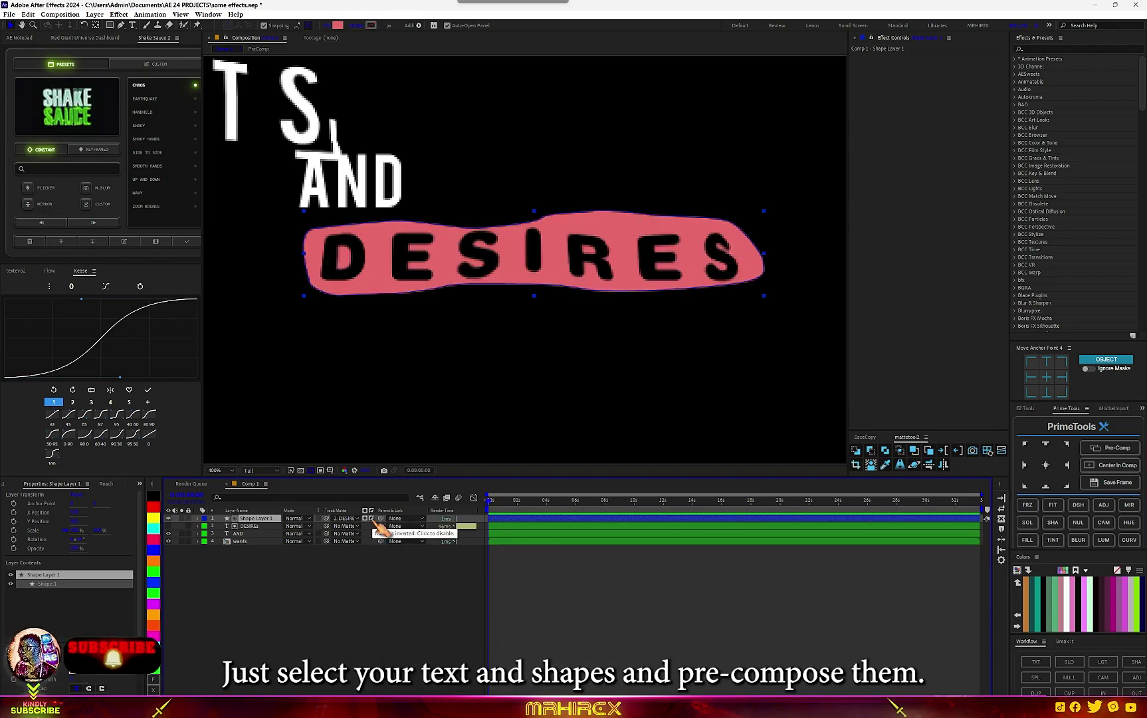
Pre-compose the shape and DESIRES layers and apply the S_EmbossShiny effect to the precomp.
left_click(265, 526, "shift")
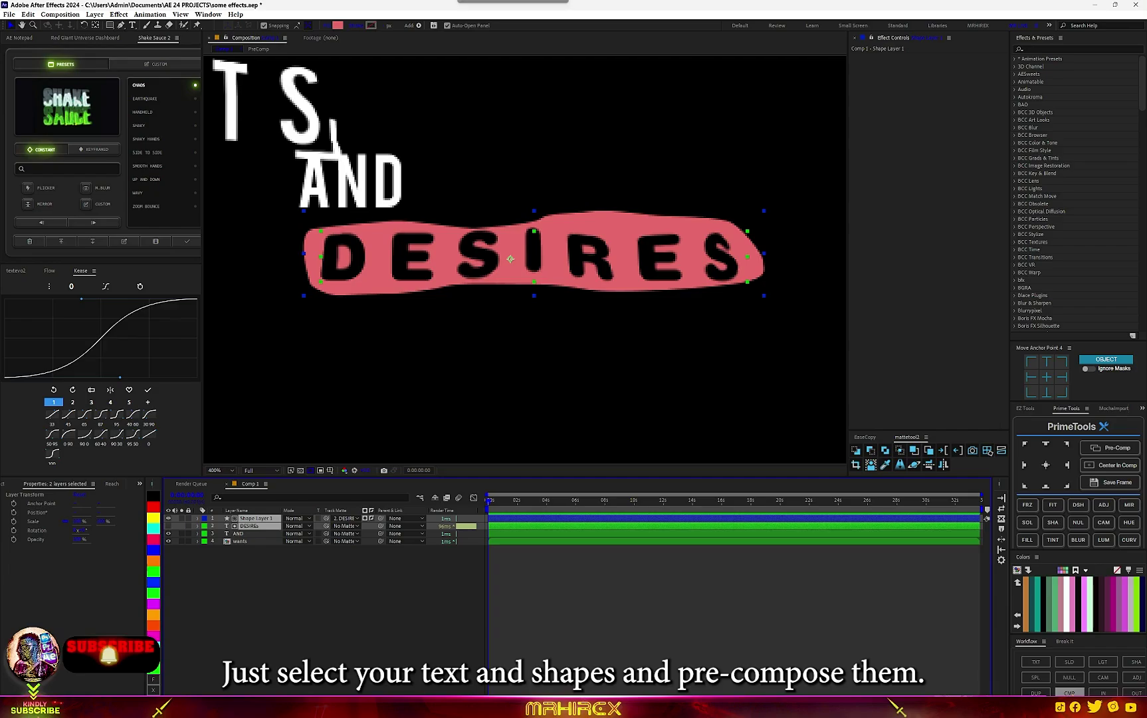
left_click(1069, 693)
key("ctrl+space")
type("shin")
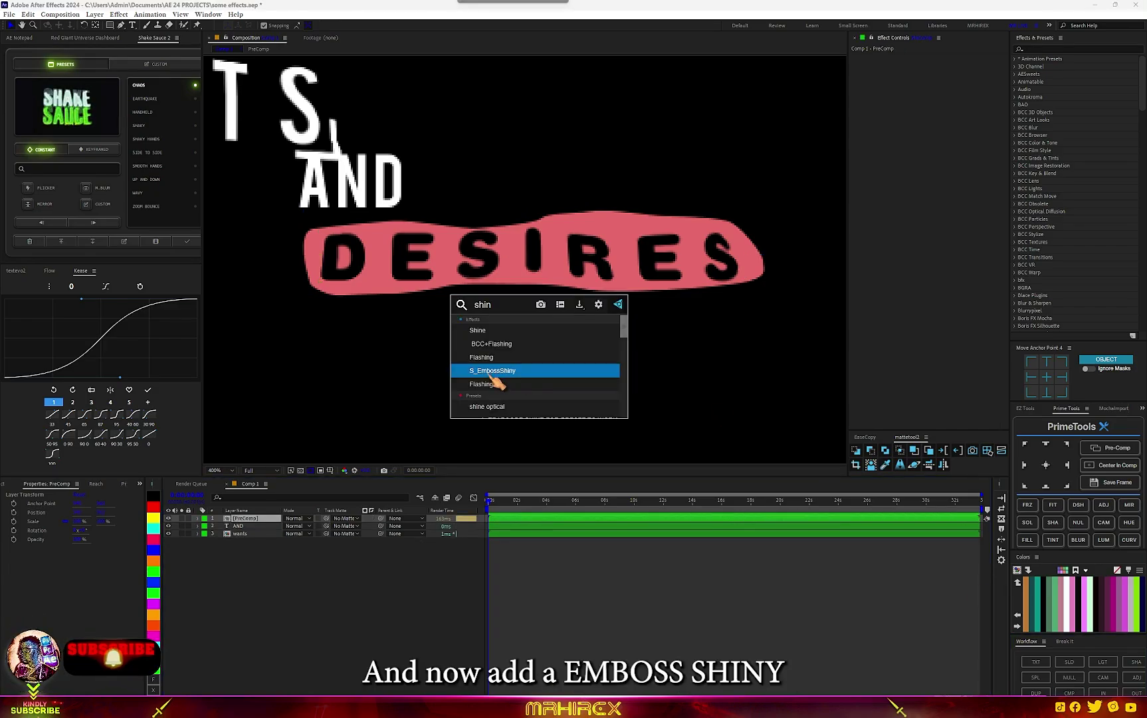
left_click(512, 373)
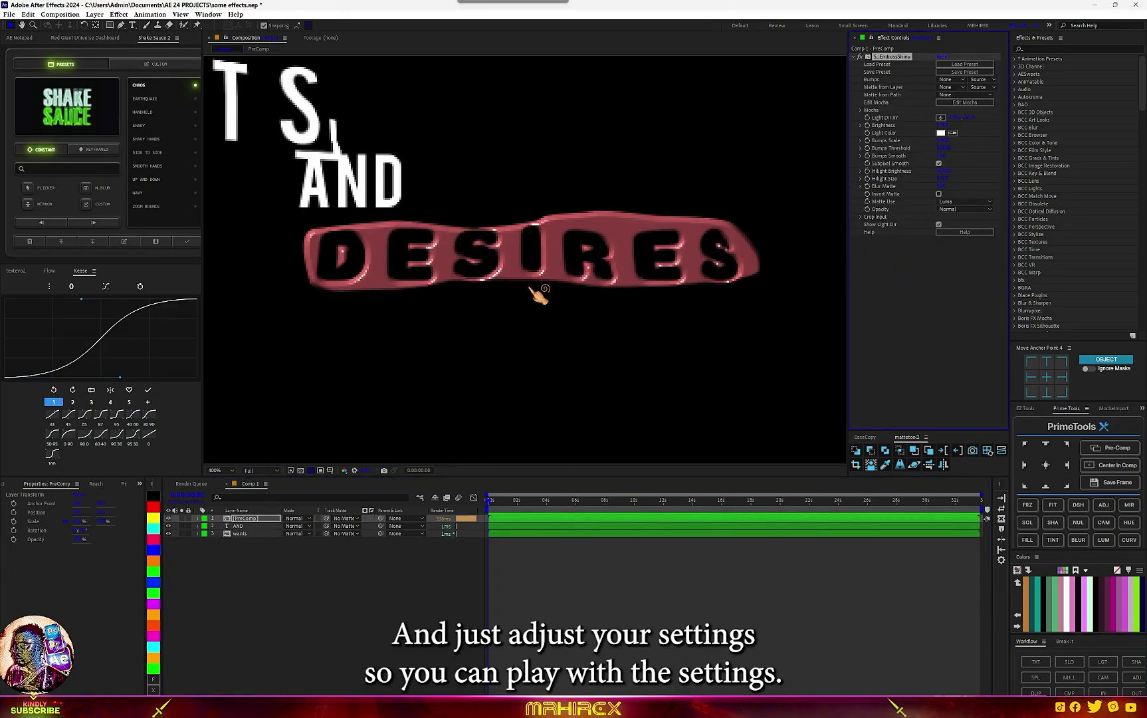
Fine-tune the brightness of the S_EmbossShiny effect on the DESIRES precomp.
scroll(530, 288, "down", 2)
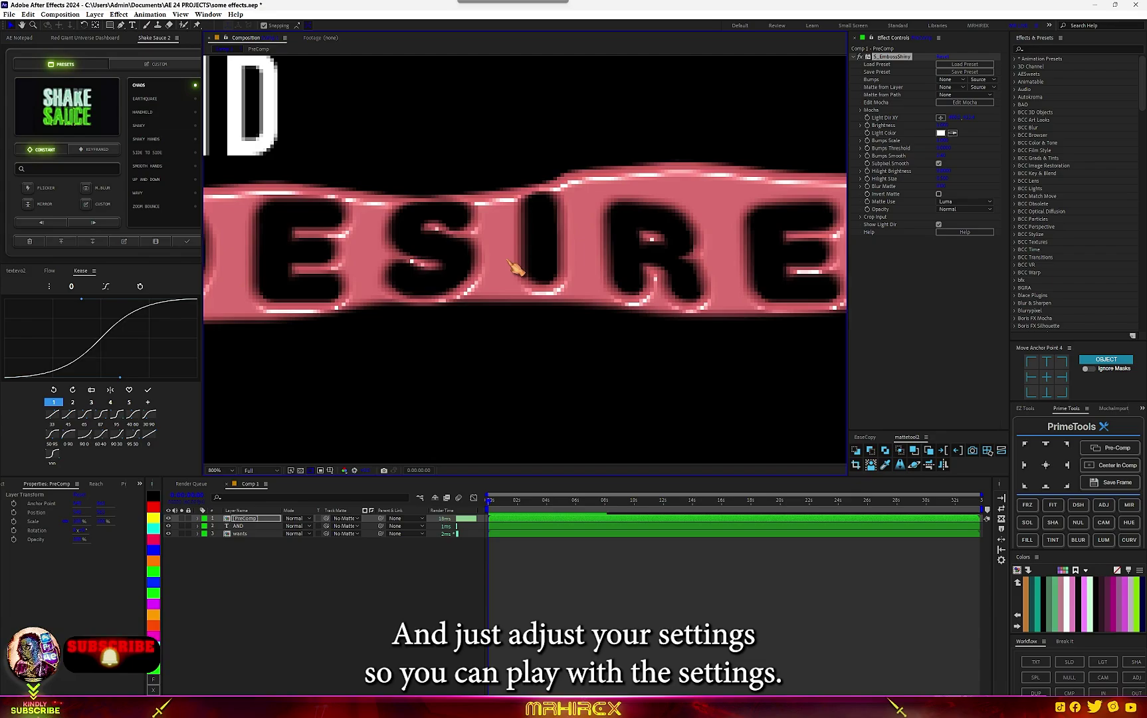
scroll(512, 263, "down", 1)
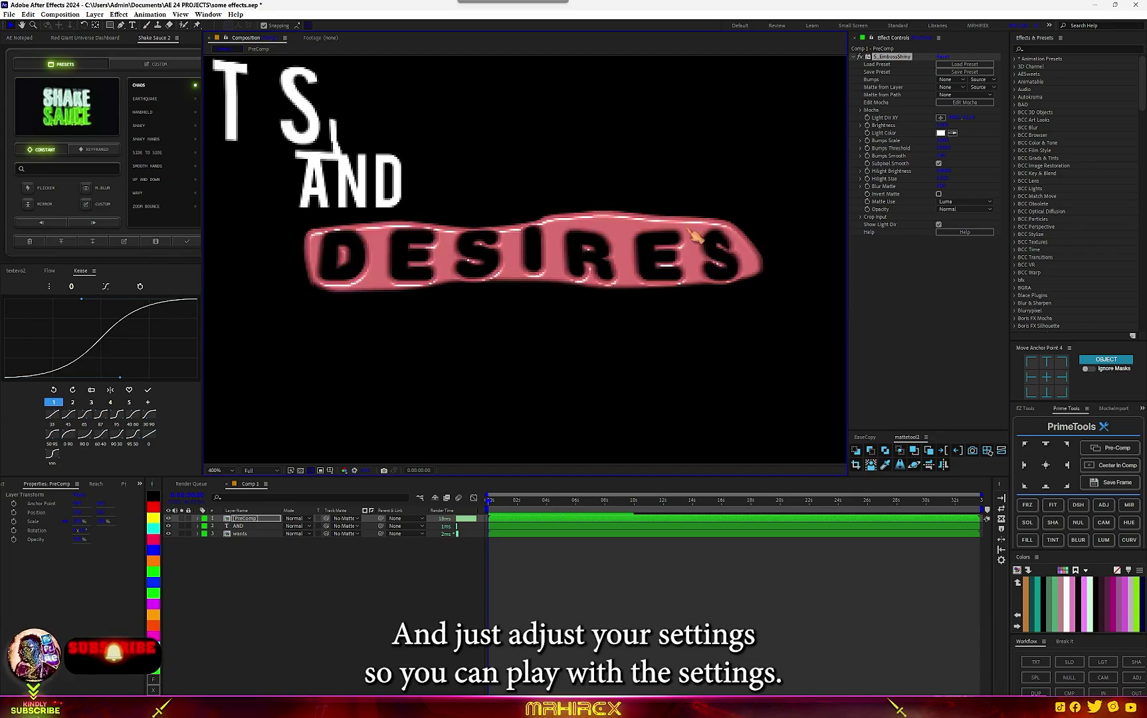
mouse_move(941, 125)
left_mouse_down()
mouse_move(956, 126)
mouse_move(932, 127)
left_mouse_up()
Apply Mesh Warp to the DESIRES precomp, pulling the mesh point beyond its end downward and the one near its middle slightly upward.
key("ctrl+space")
type("me")
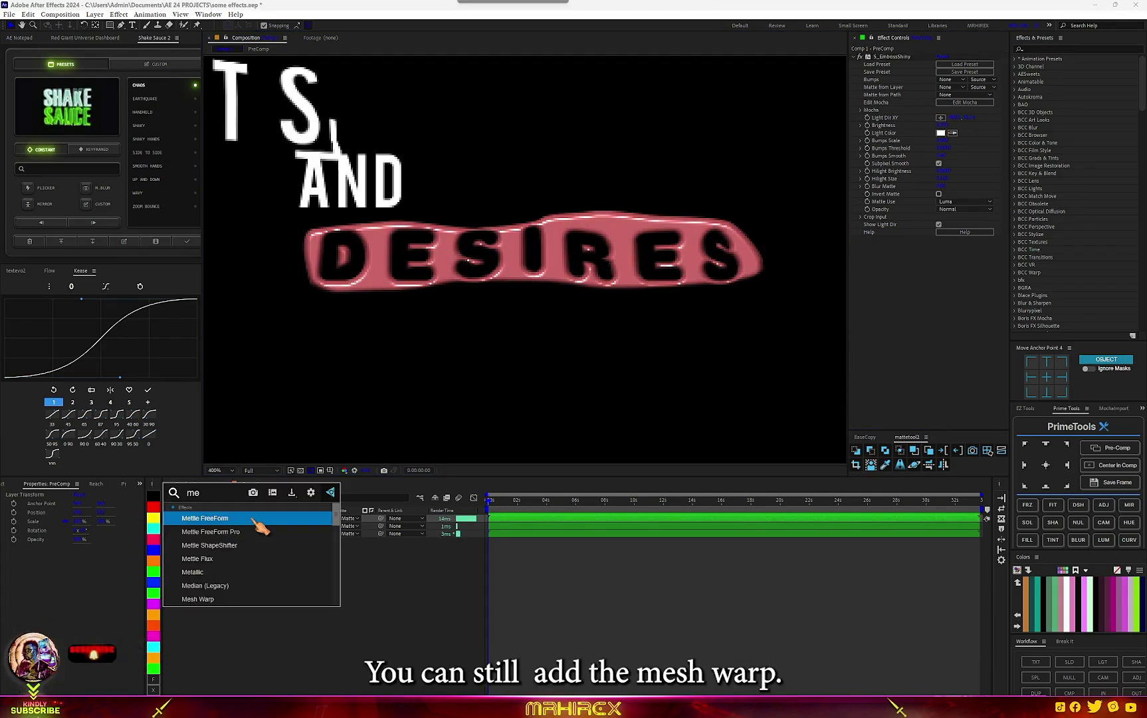
type("s")
key("Return")
scroll(691, 248, "down", 1)
left_click_drag(684, 248, 682, 262)
left_click_drag(546, 248, 545, 244)
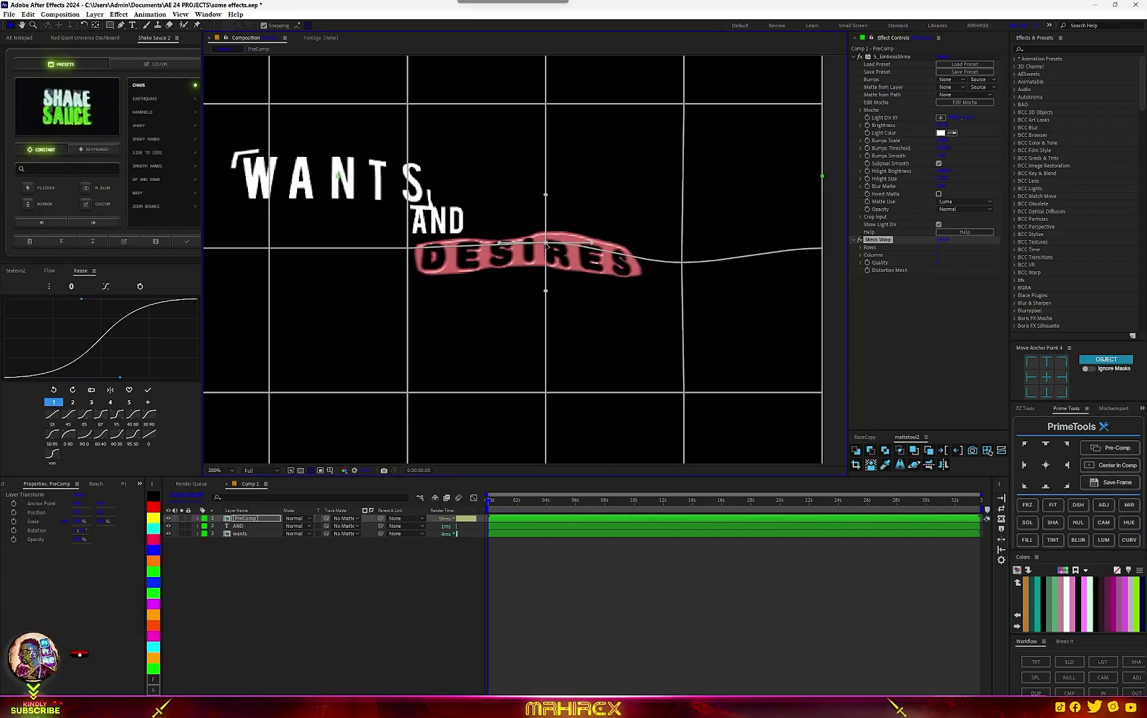
key("ctrl+shift+a")
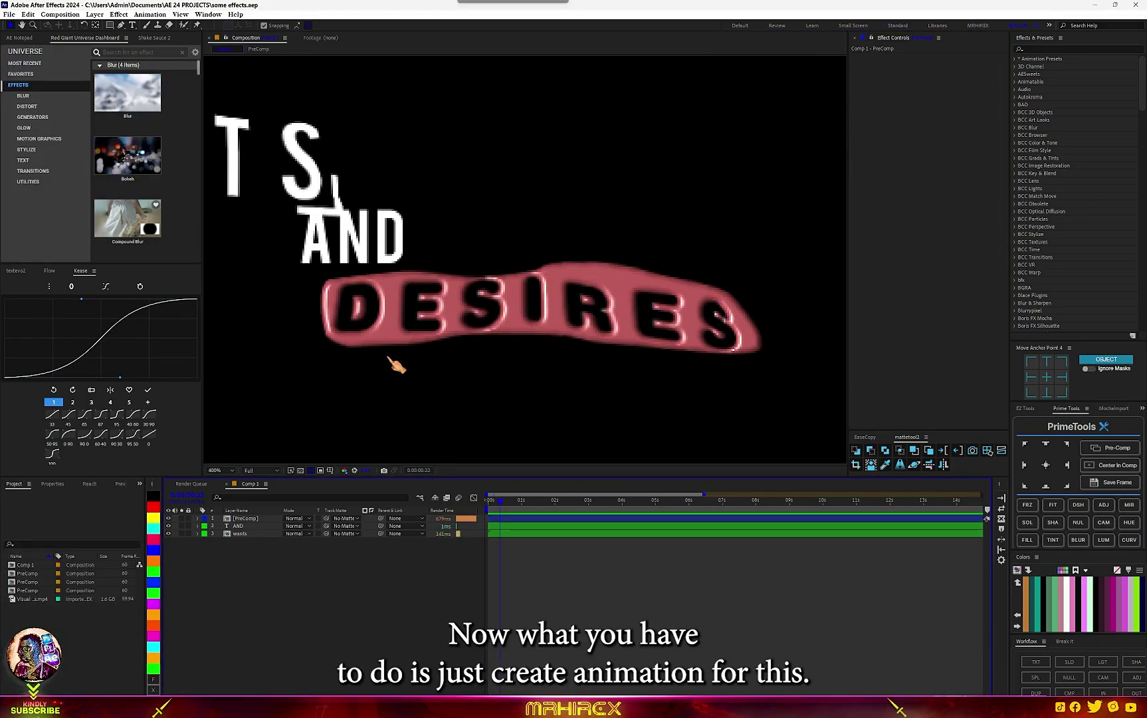
Apply the BCC Linear Wipe effect to the DESIRES precomp at the start of the composition.
left_click(488, 503)
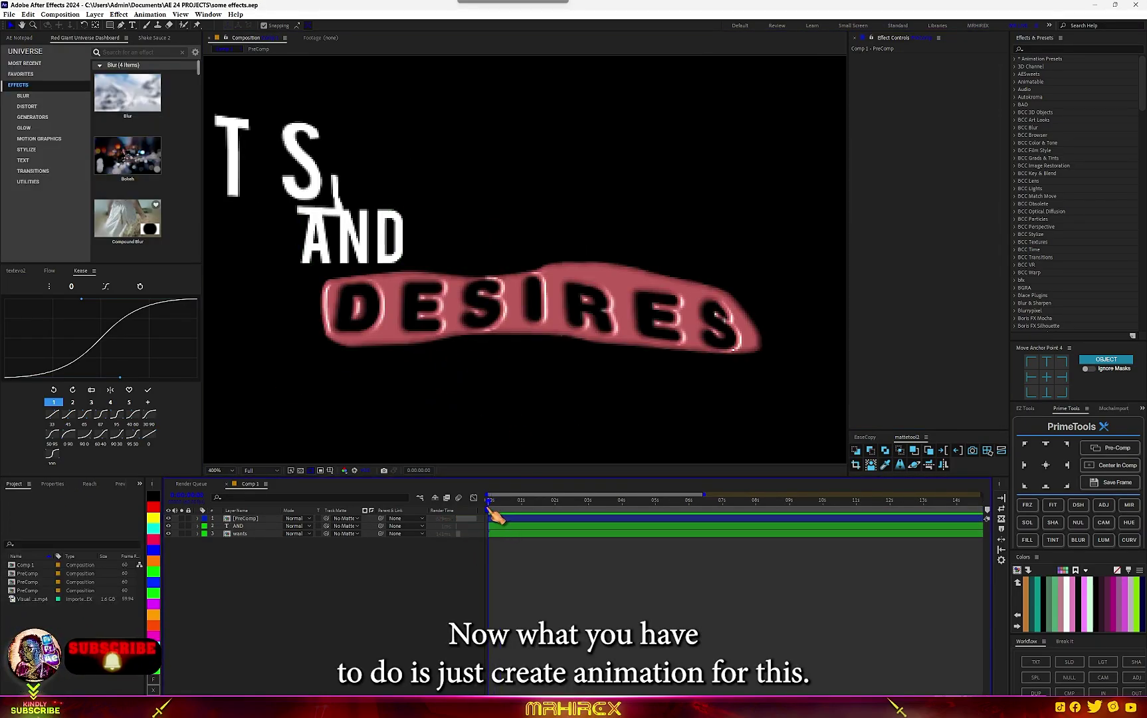
left_click(496, 519)
key("ctrl+space")
type("wip")
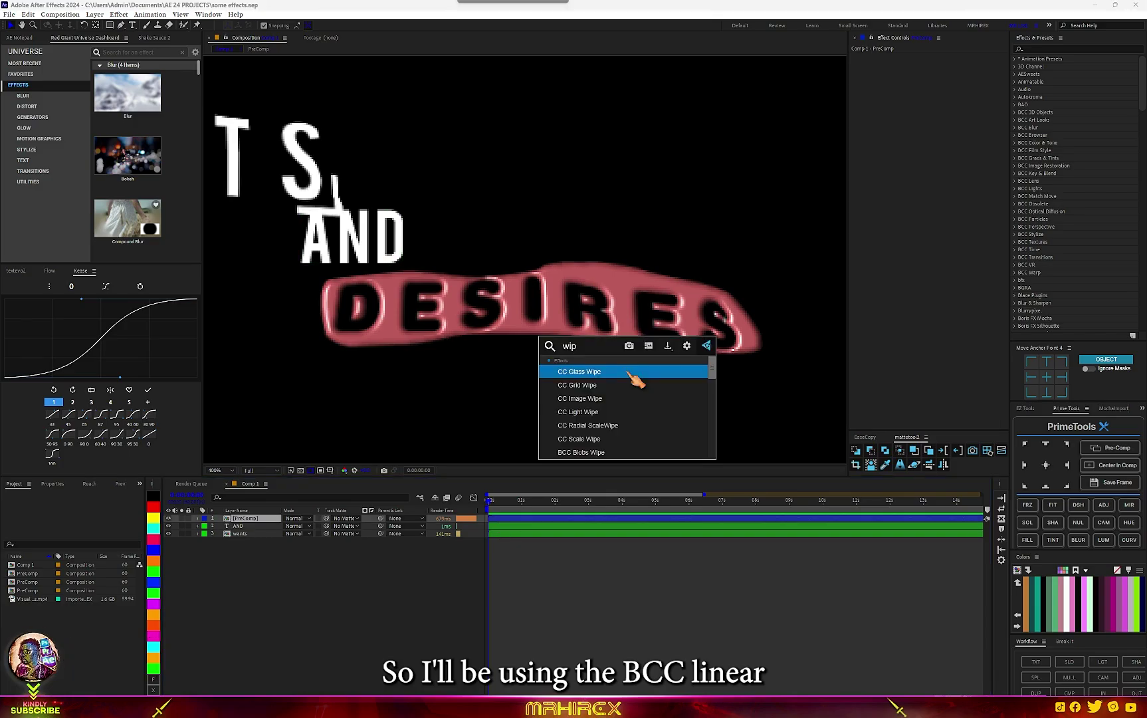
type("e")
scroll(568, 453, "down", 3)
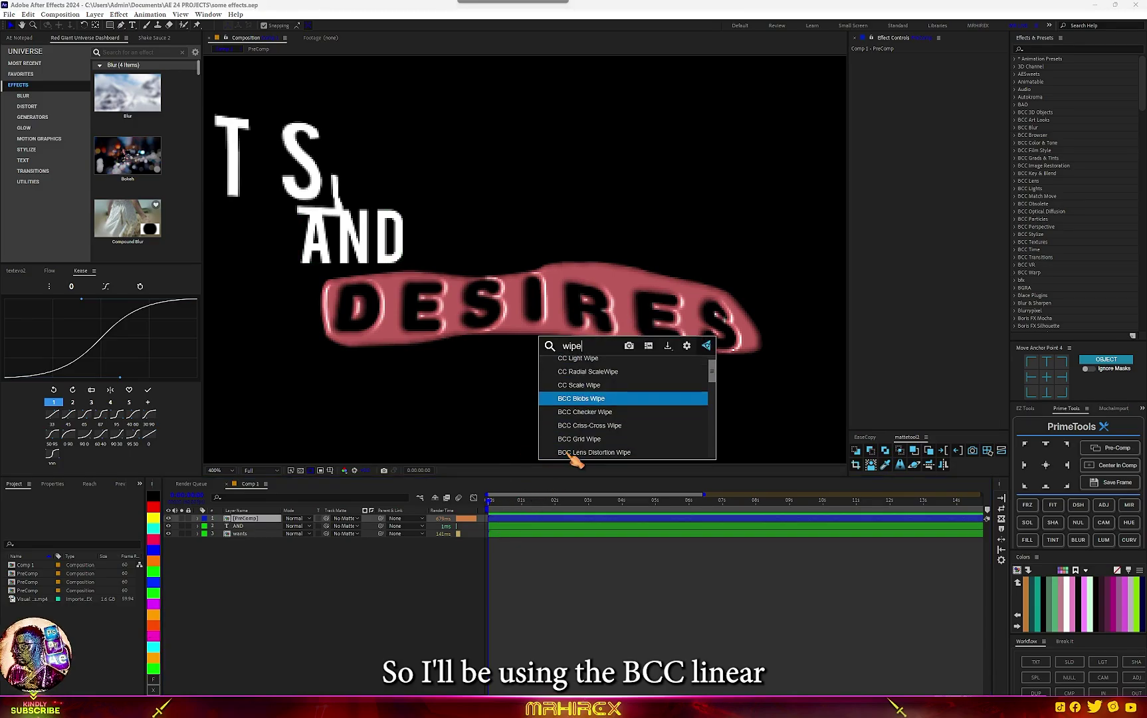
left_click(577, 452)
Set the wipe's animation to Pct. Done, enable Invert Wipe, and adjust the wipe so that DESIRES starts hidden.
left_click(964, 108)
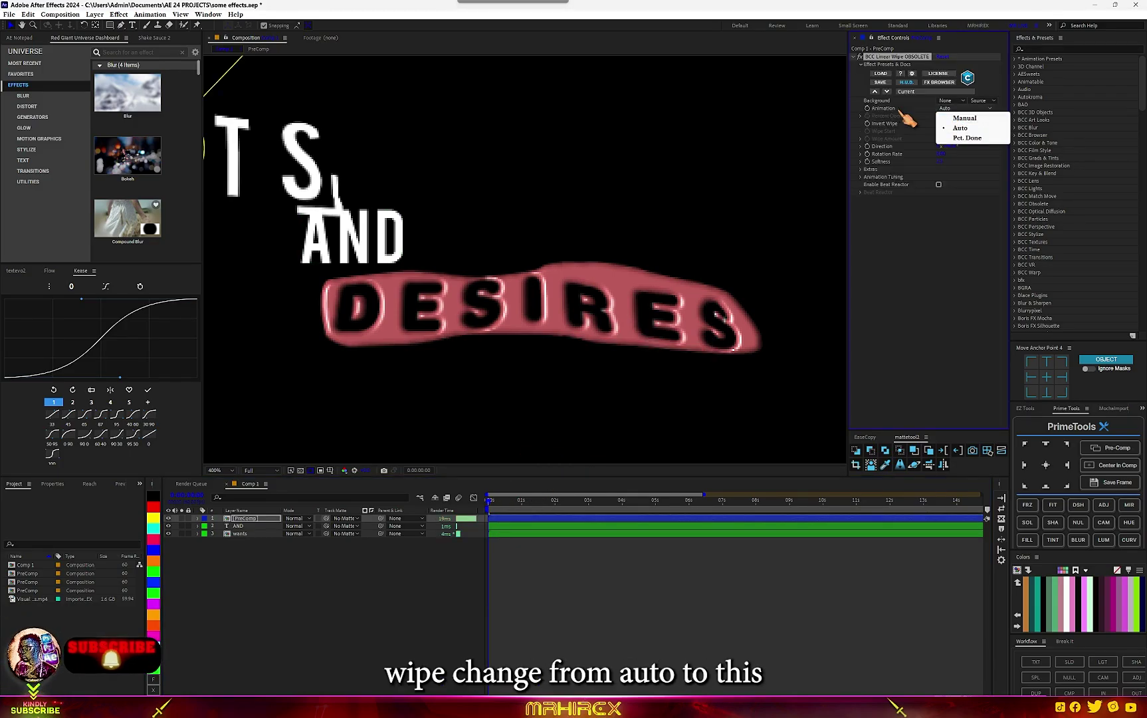
left_click(966, 139)
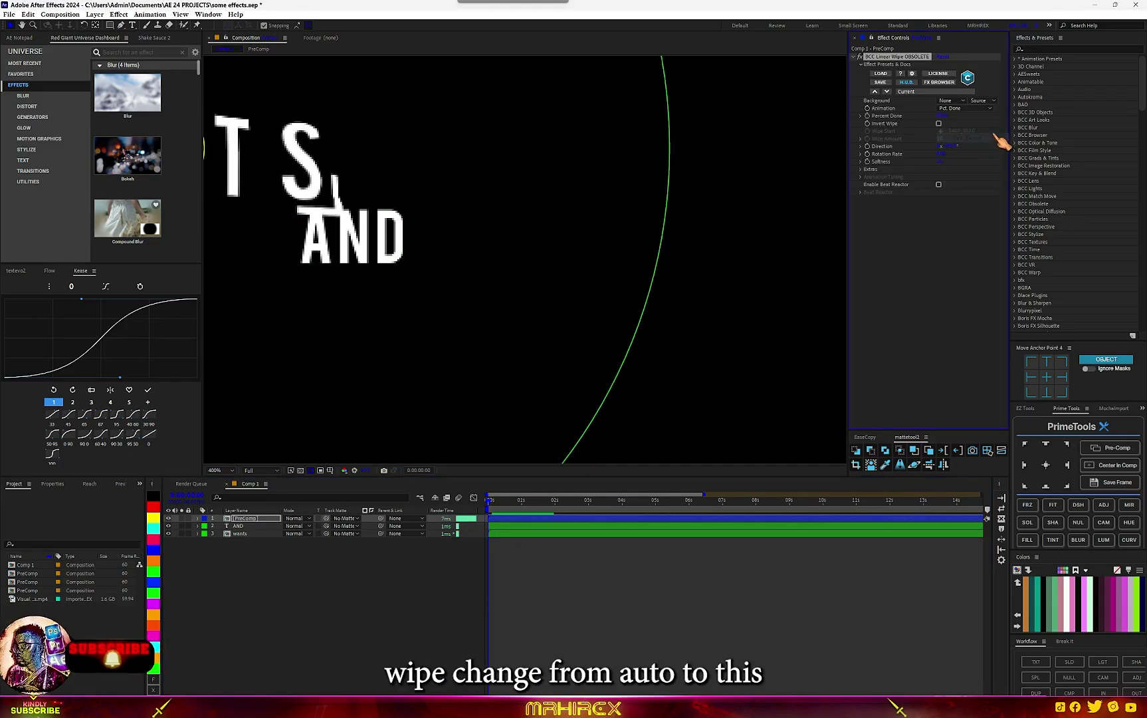
left_click(938, 124)
left_click_drag(942, 116, 966, 144)
Keyframe the wipe's Percent Done from the composition's start to about 4 seconds so that DESIRES is gradually revealed.
left_click(868, 116)
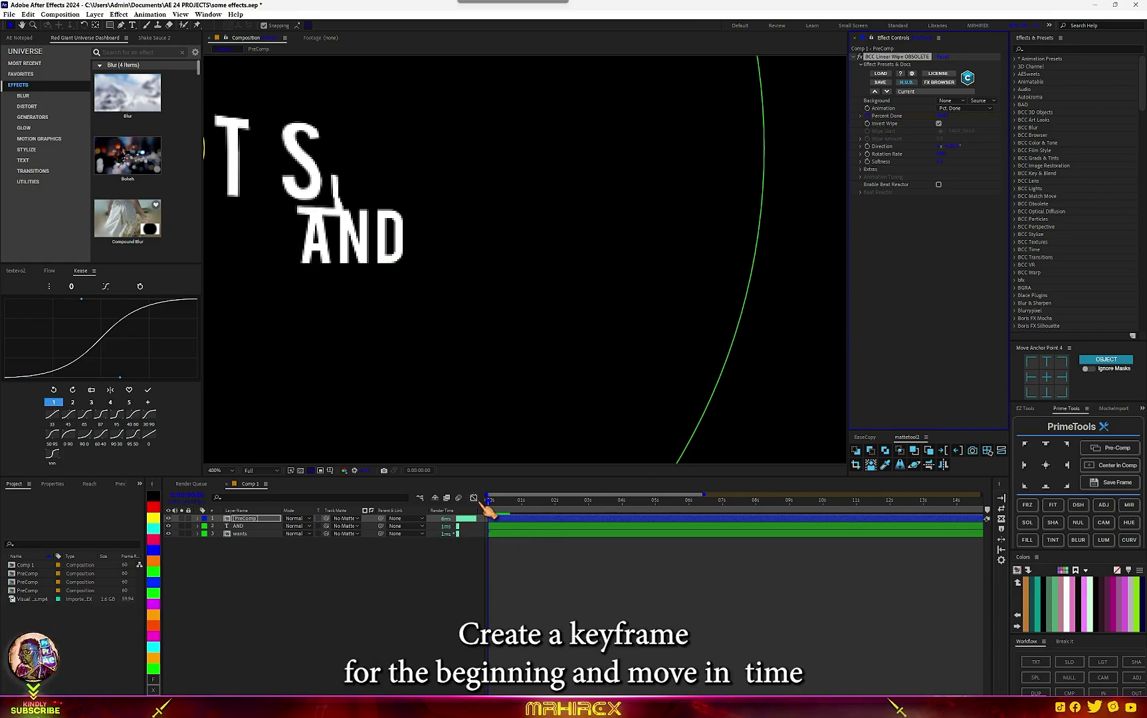
left_click_drag(489, 506, 537, 510)
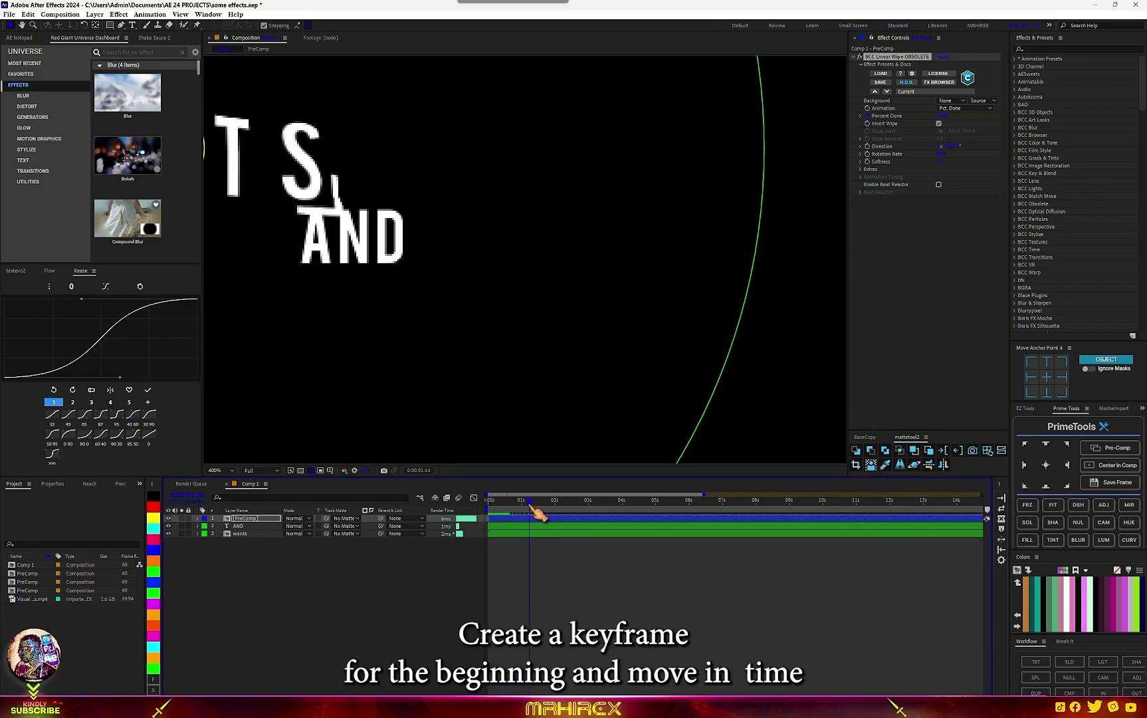
left_click_drag(942, 117, 936, 117)
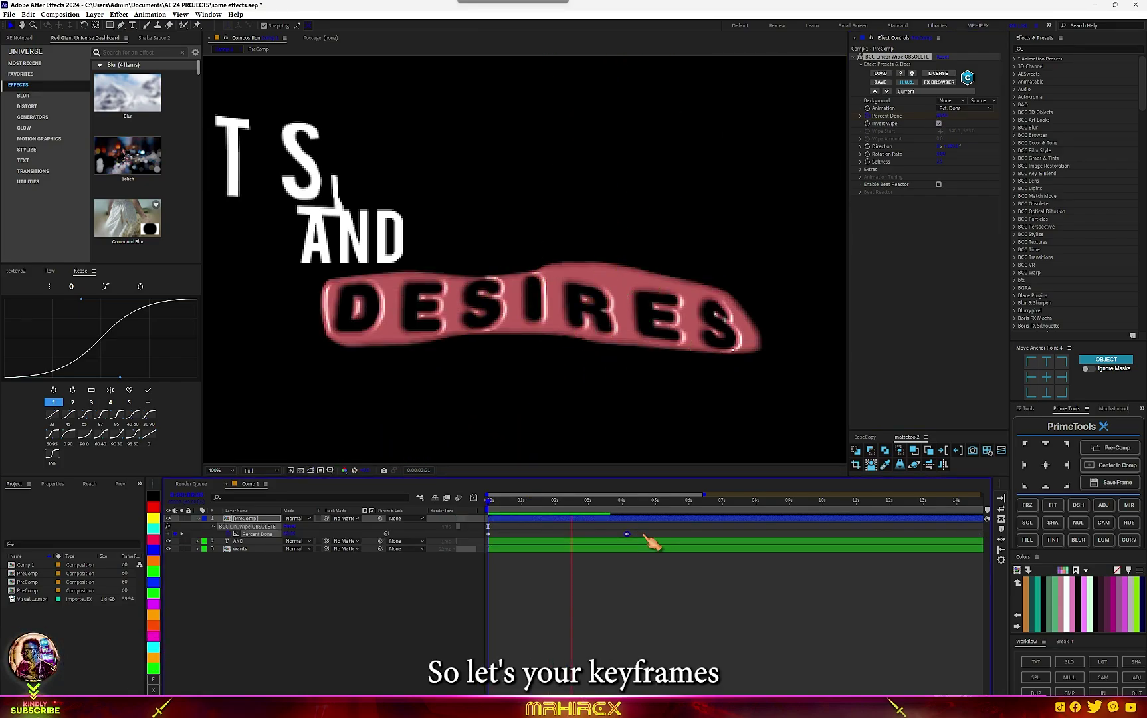
Apply a smooth S-curve easing preset to both Percent Done keyframes and check the resulting graph.
key("space")
left_click(643, 534)
left_click_drag(648, 527, 458, 544)
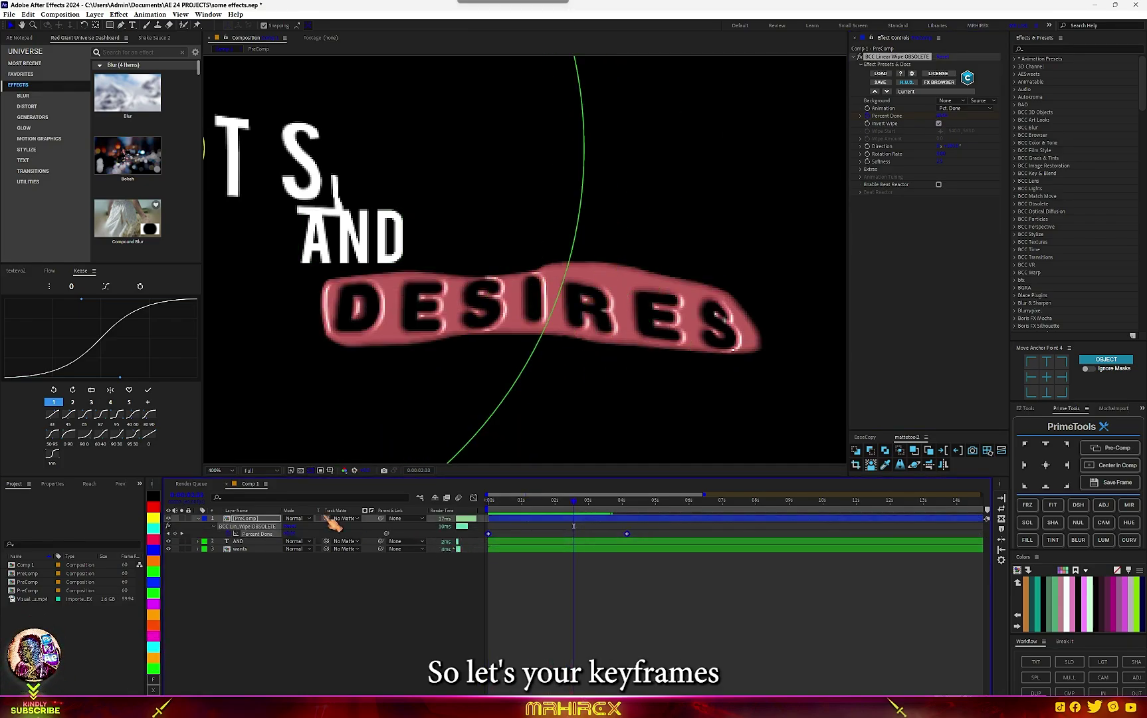
left_click(83, 422)
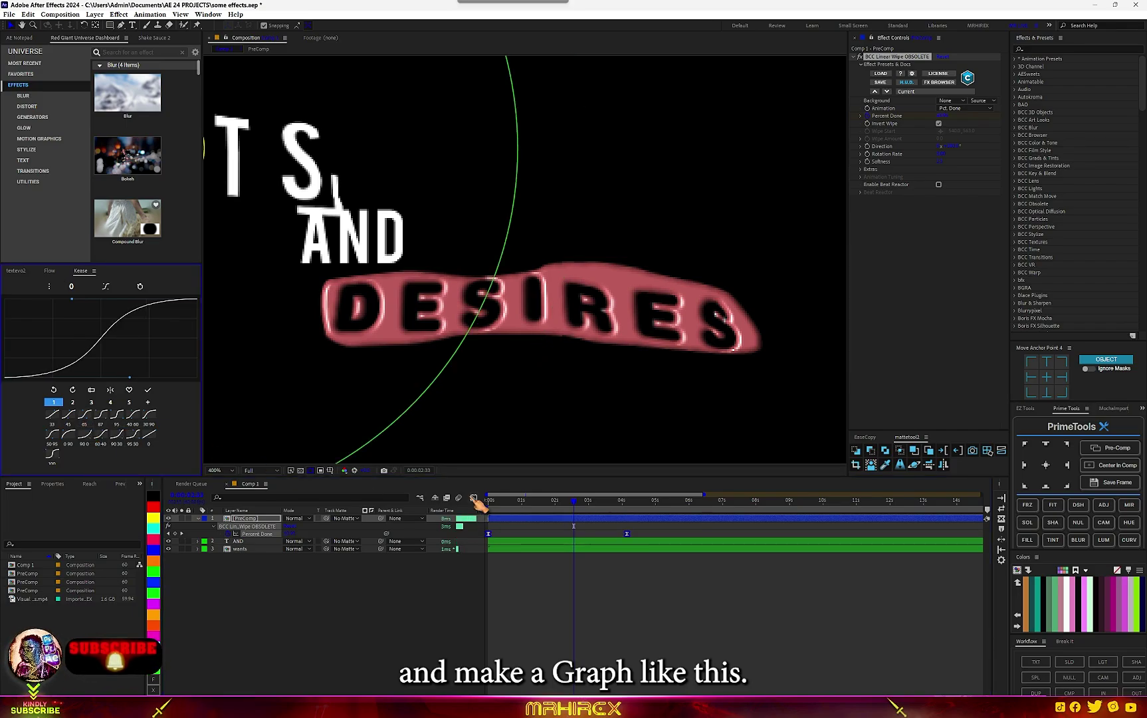
left_click(473, 498)
left_click(473, 498)
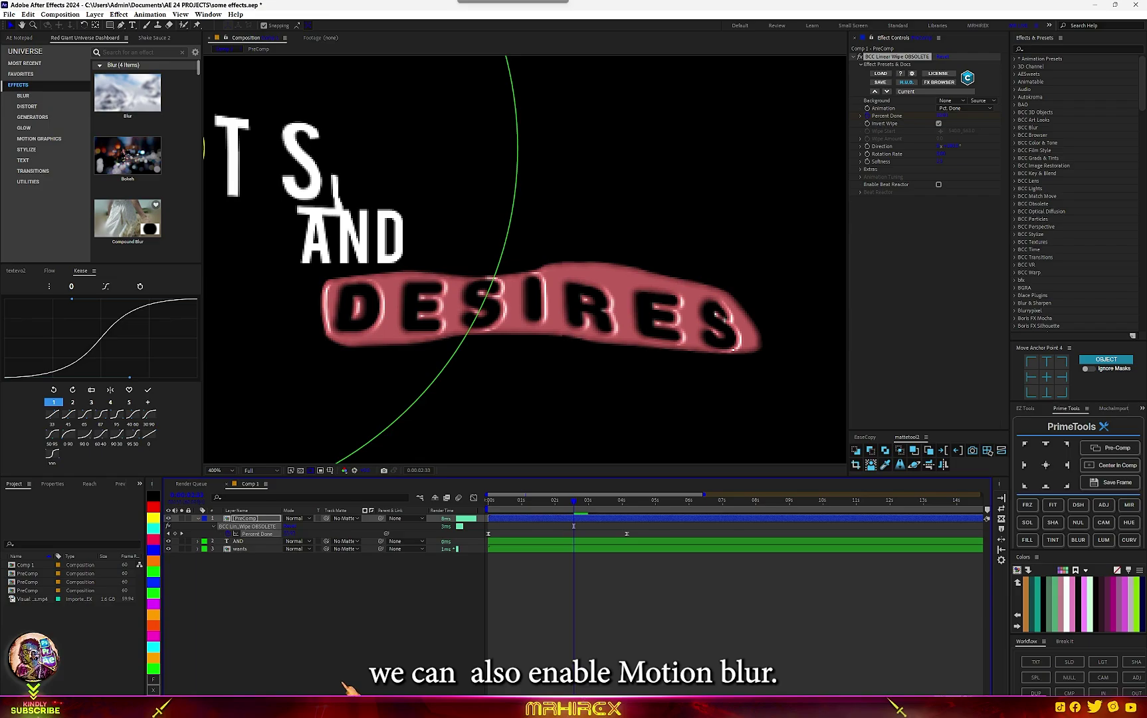
Show the timeline's layer switches and preview the DESIRES wipe animation.
key("F4")
key("space")
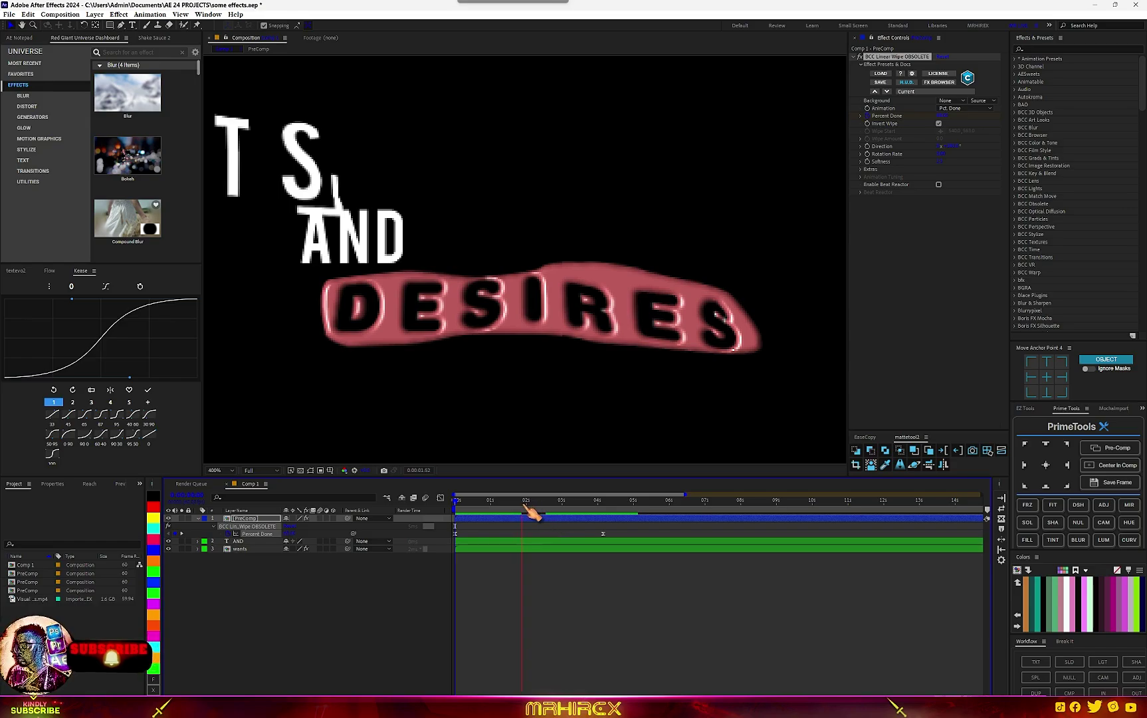
key("space")
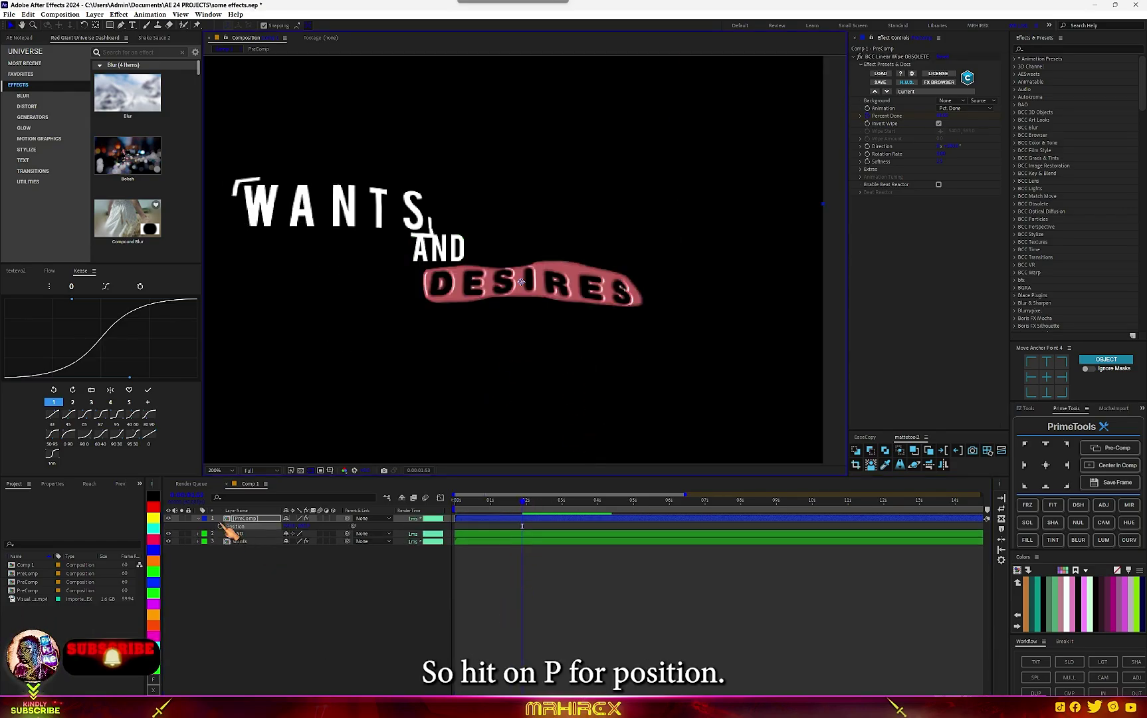
Keyframe the DESIRES precomp's position in place at about 2 seconds and lower at about half a second, with eased keyframes.
left_click(222, 525)
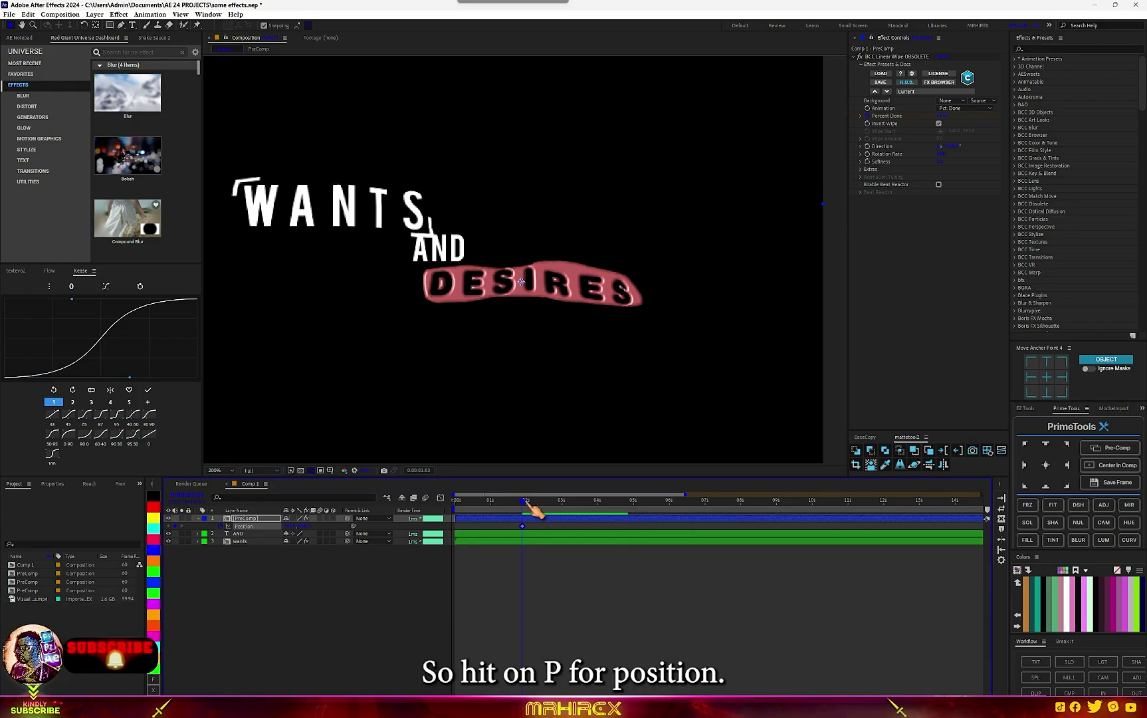
left_click_drag(528, 502, 476, 503)
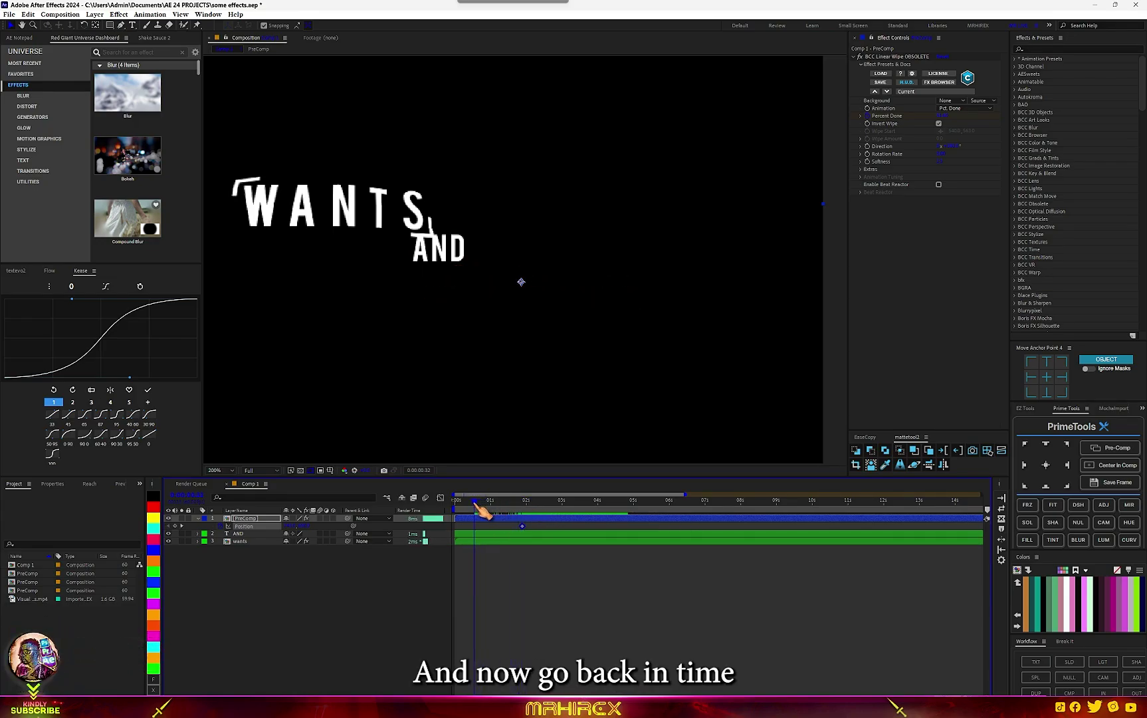
left_click_drag(302, 527, 317, 523)
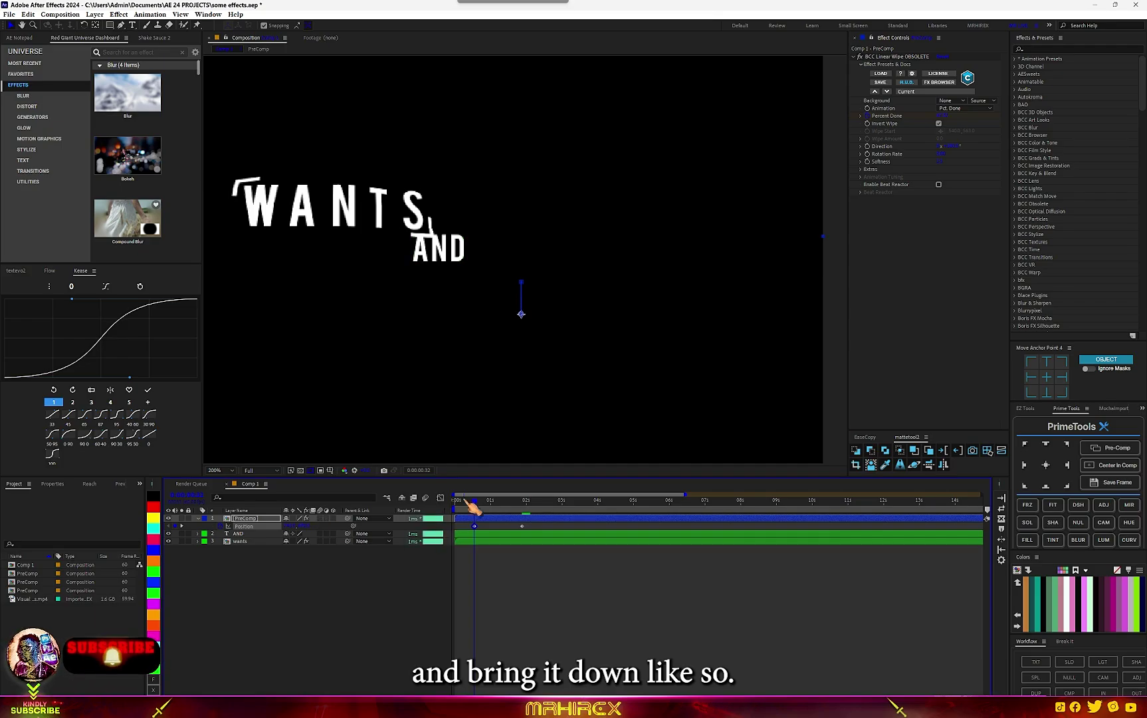
left_click_drag(475, 503, 467, 503)
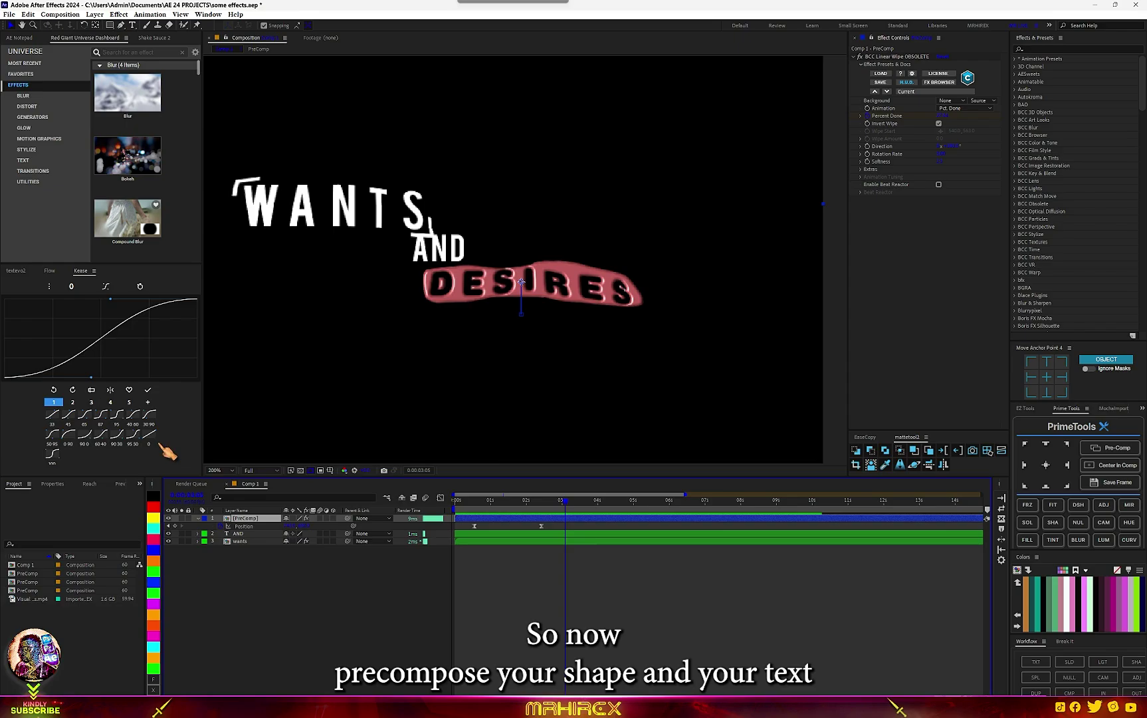
Pre-compose the animated DESIRES layer and apply the BCC Halftone effect to the new precomp.
left_click(1113, 447)
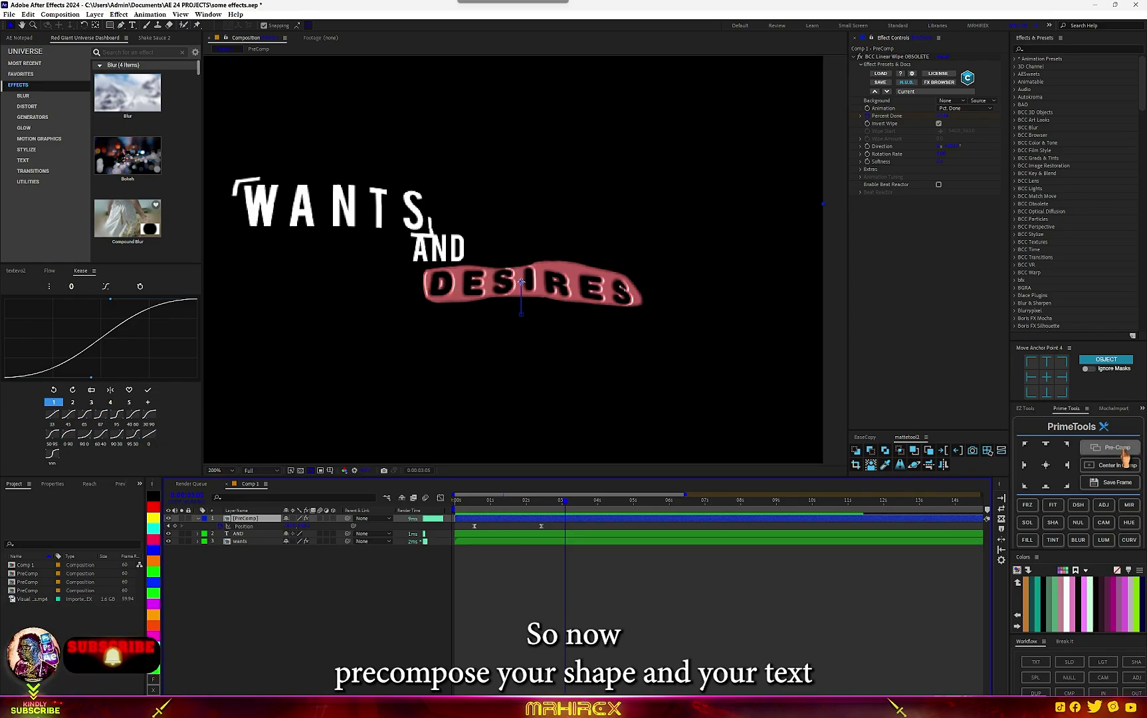
key("period")
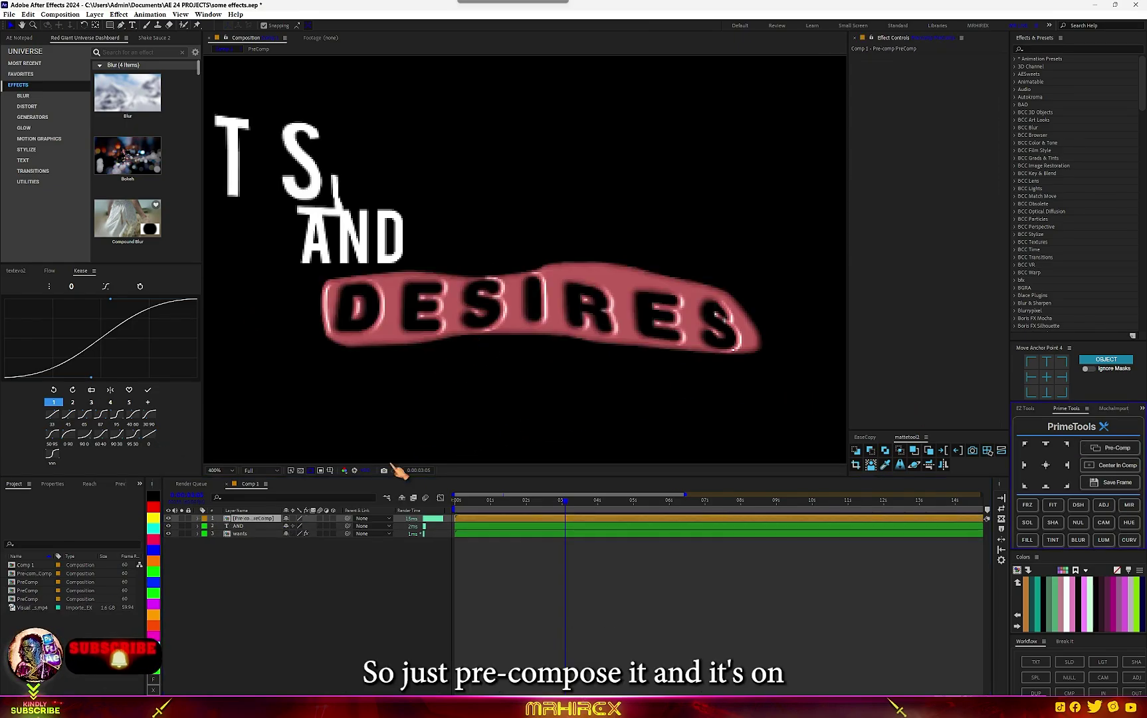
key("ctrl+space")
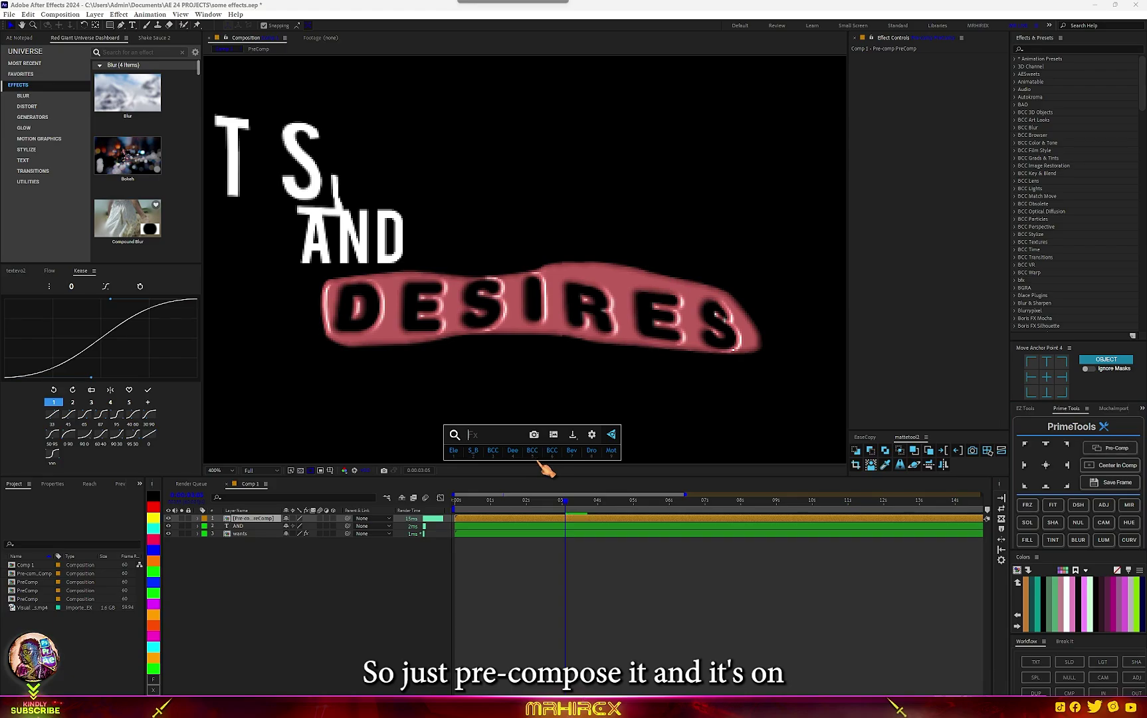
type("bcc")
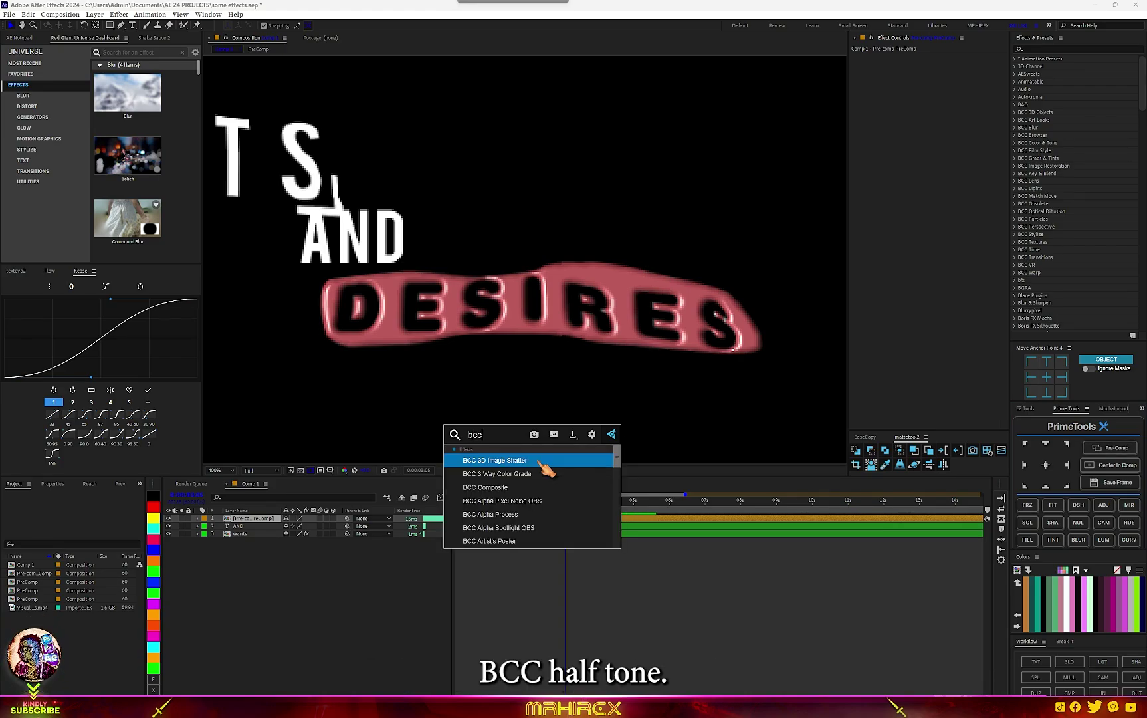
type(" half")
left_click(539, 462)
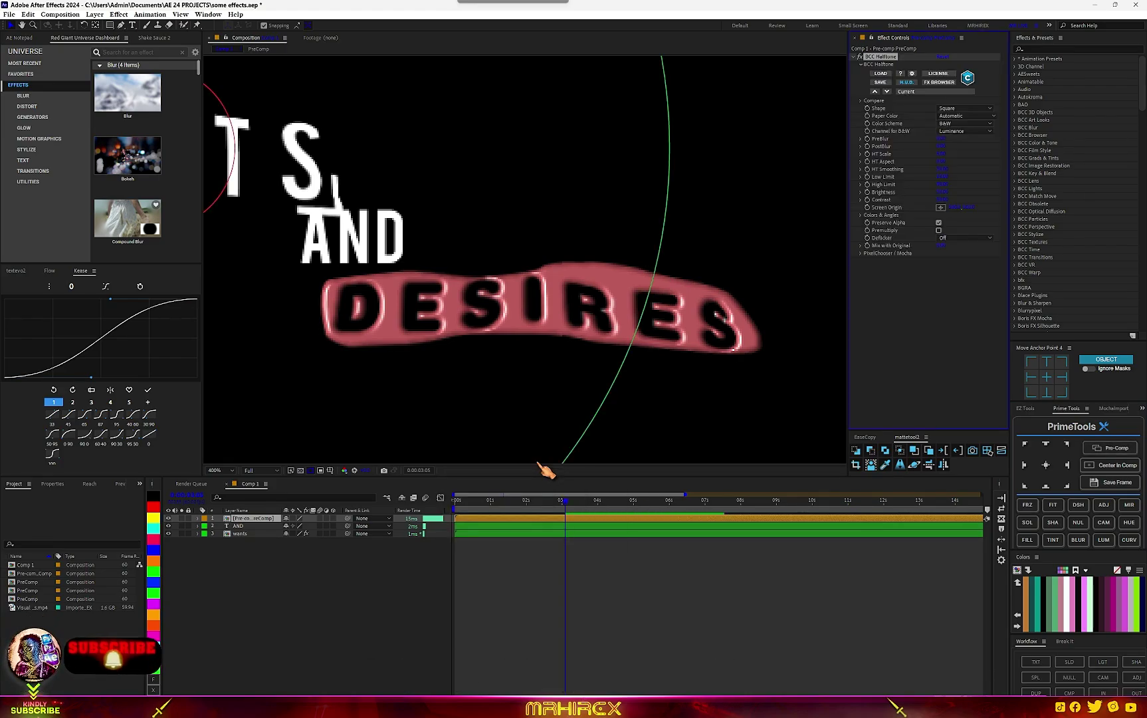
Set the halftone's color scheme to RGB and reduce its HT Scale slightly for a finer pattern.
left_click(965, 123)
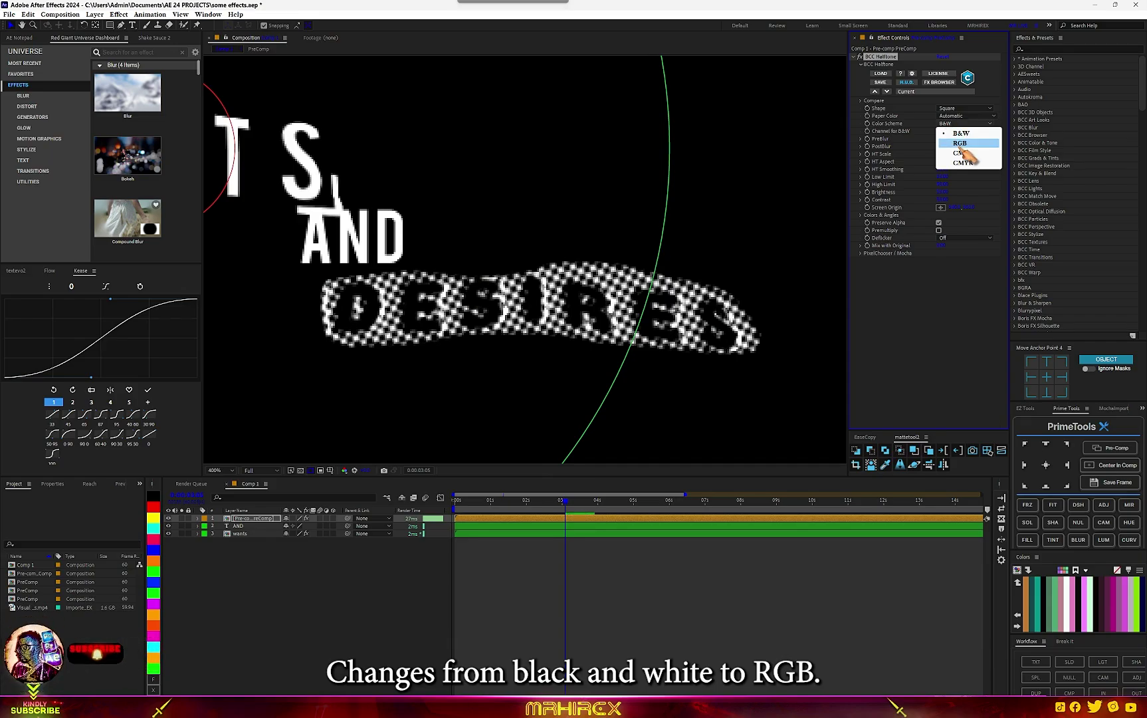
left_click(960, 144)
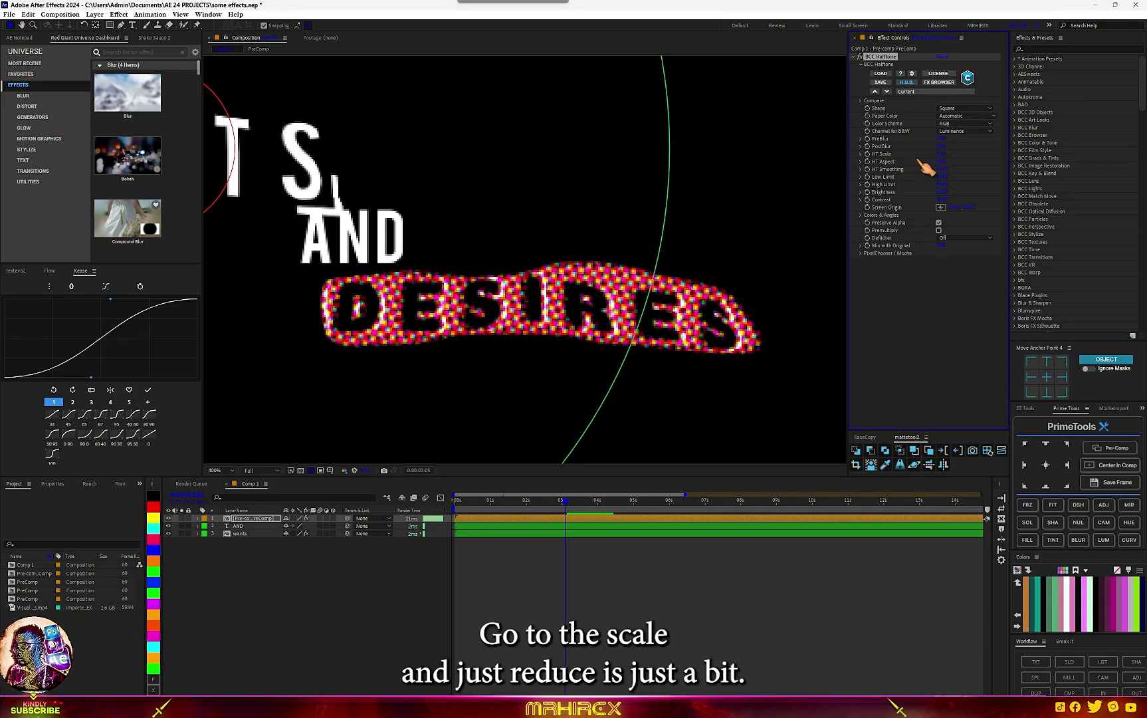
left_click_drag(942, 155, 926, 156)
key("comma")
Add Deep Glow to the DESIRES precomp and lower its exposure to about 0.25.
key("ctrl+space")
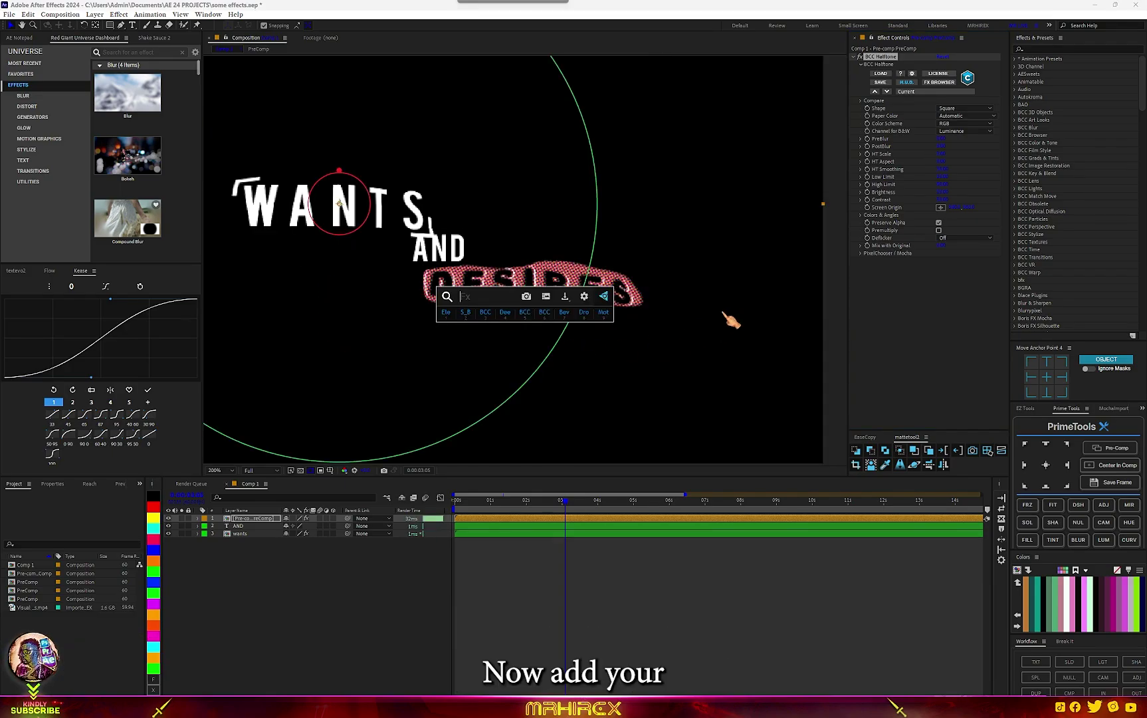
type("dee")
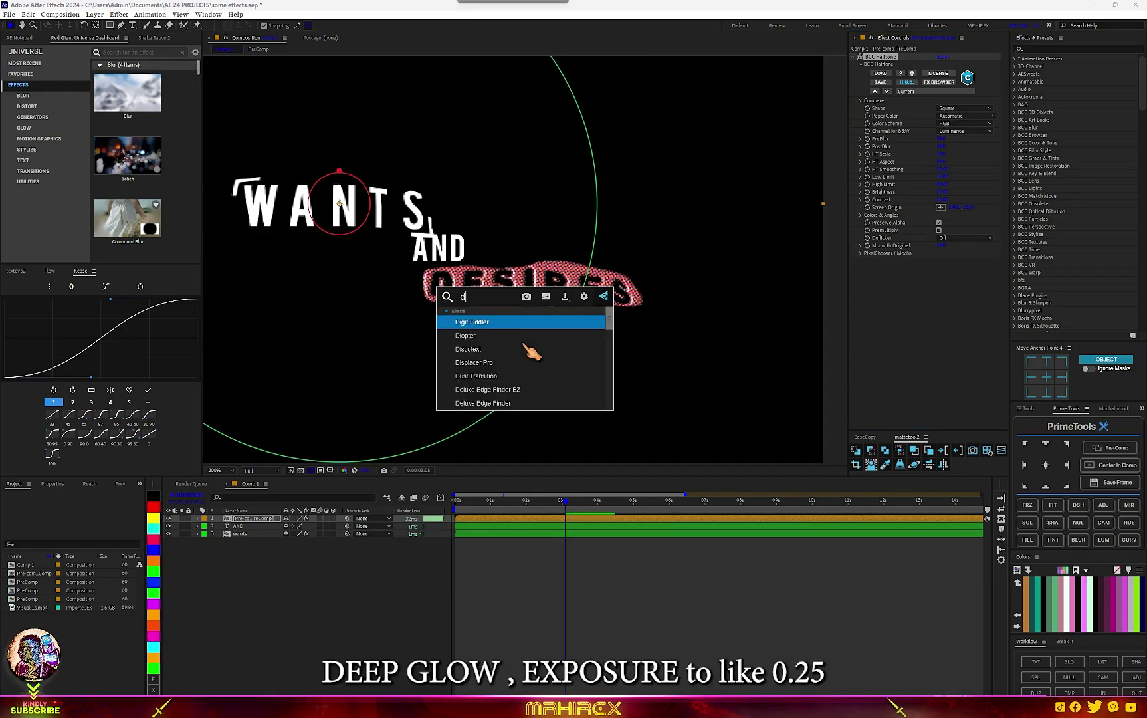
left_click(483, 322)
left_click(941, 284)
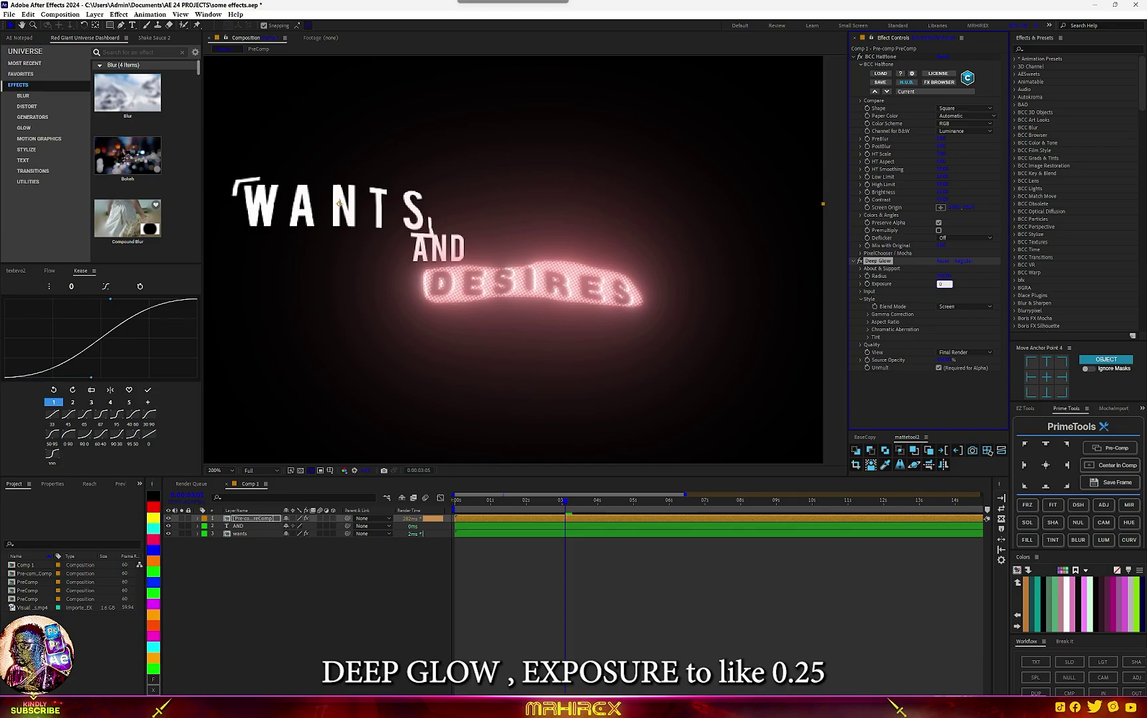
key("Return")
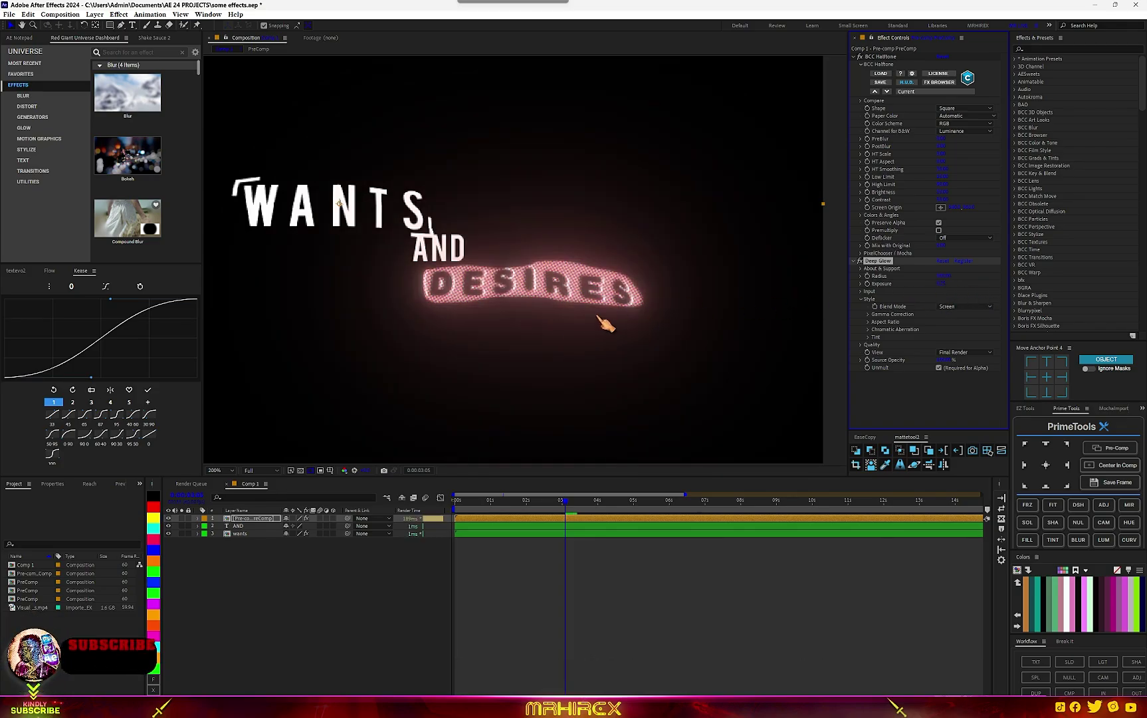
Add the Shadow Studio 3 effect to the DESIRES precomp and adjust its light direction.
key("ctrl+space")
type("shad")
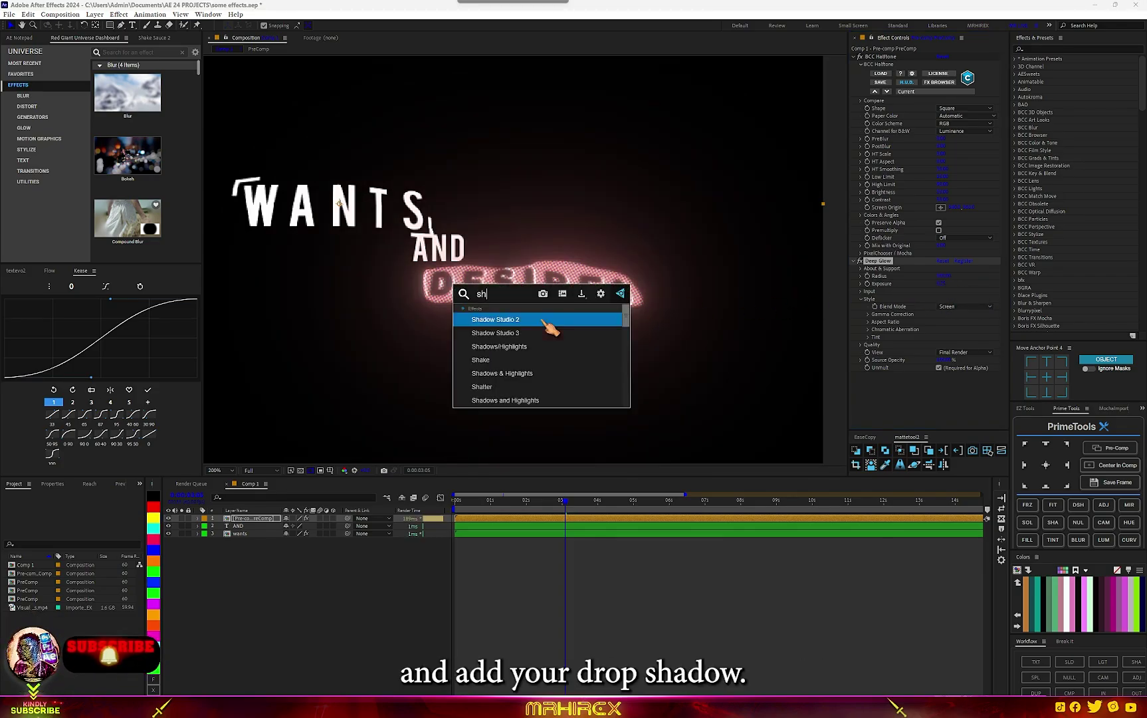
left_click(530, 333)
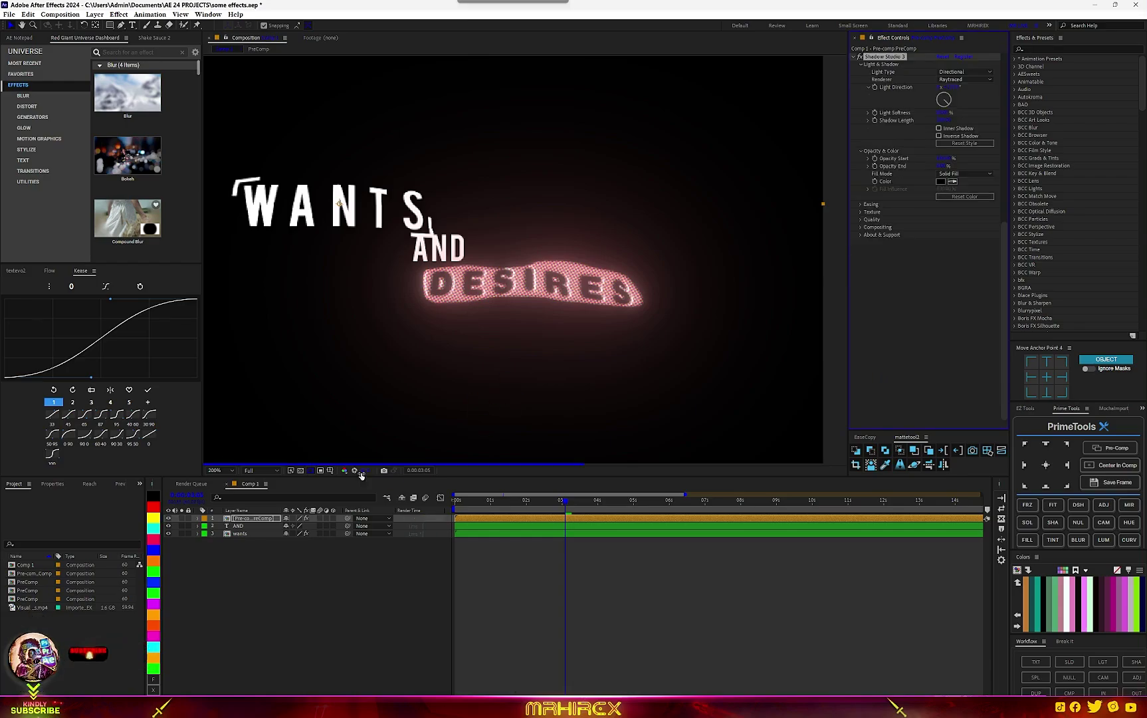
left_click(301, 469)
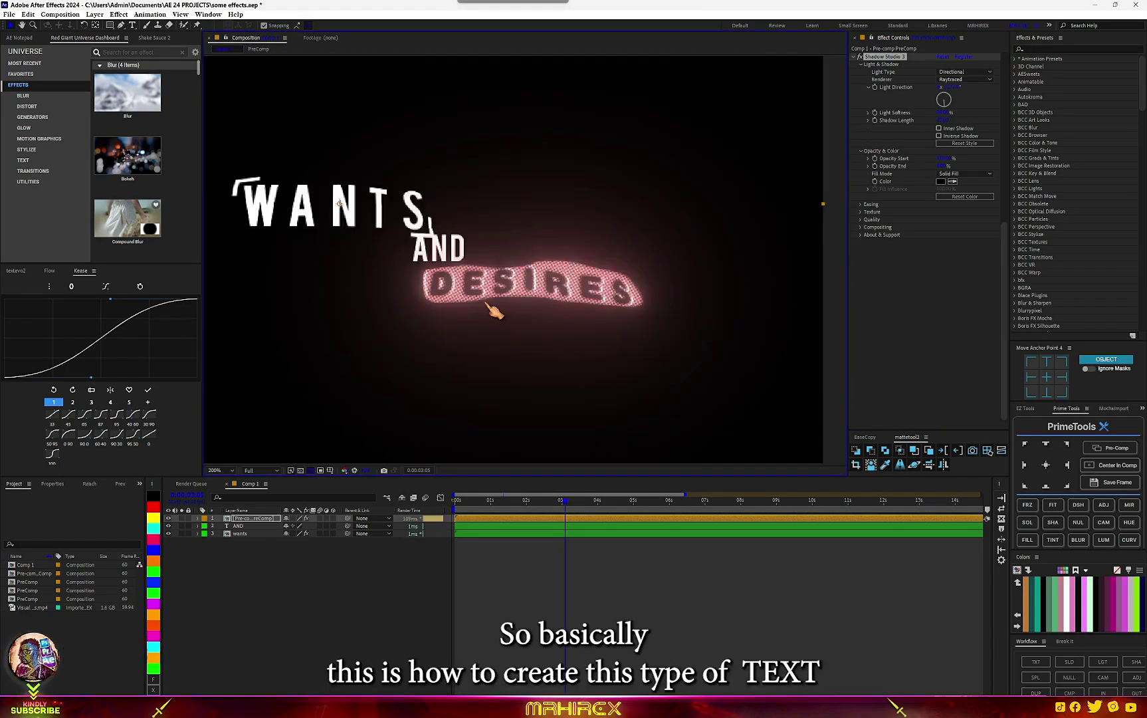
Inspect the finished WANTS AND DESIRES design up close and as a whole, checking the halftone, glow and shadow.
scroll(523, 308, "up", 2)
scroll(523, 309, "down", 1)
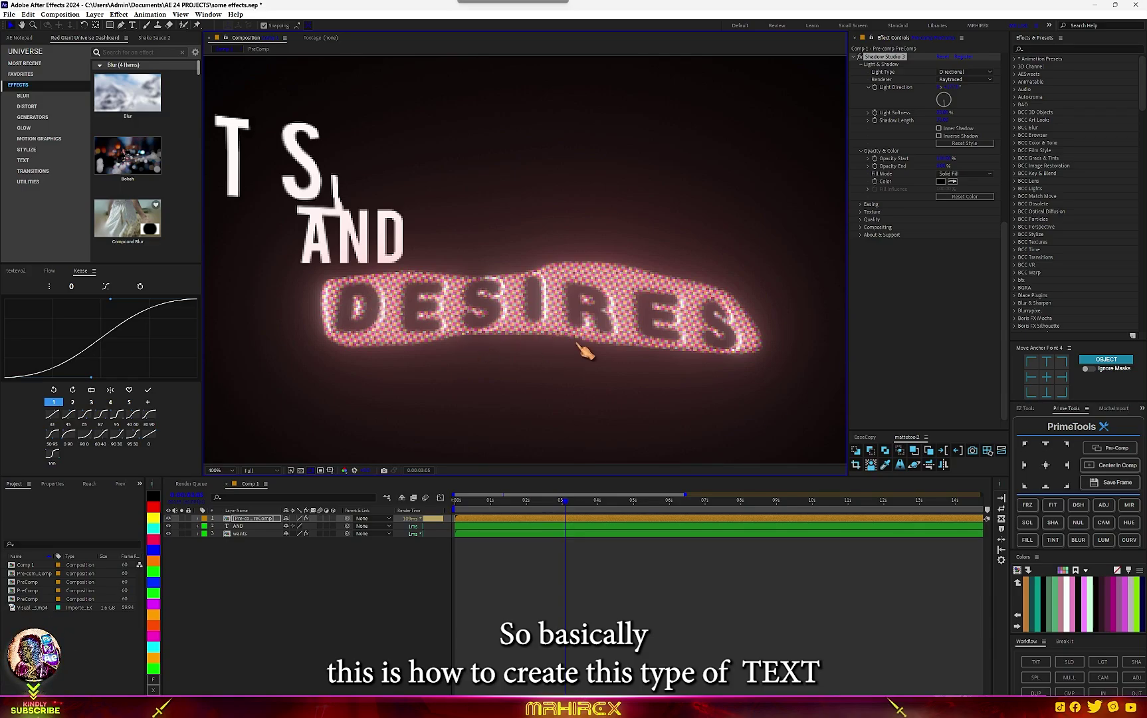
scroll(484, 335, "down", 2)
left_click_drag(518, 315, 578, 351)
scroll(557, 299, "up", 1)
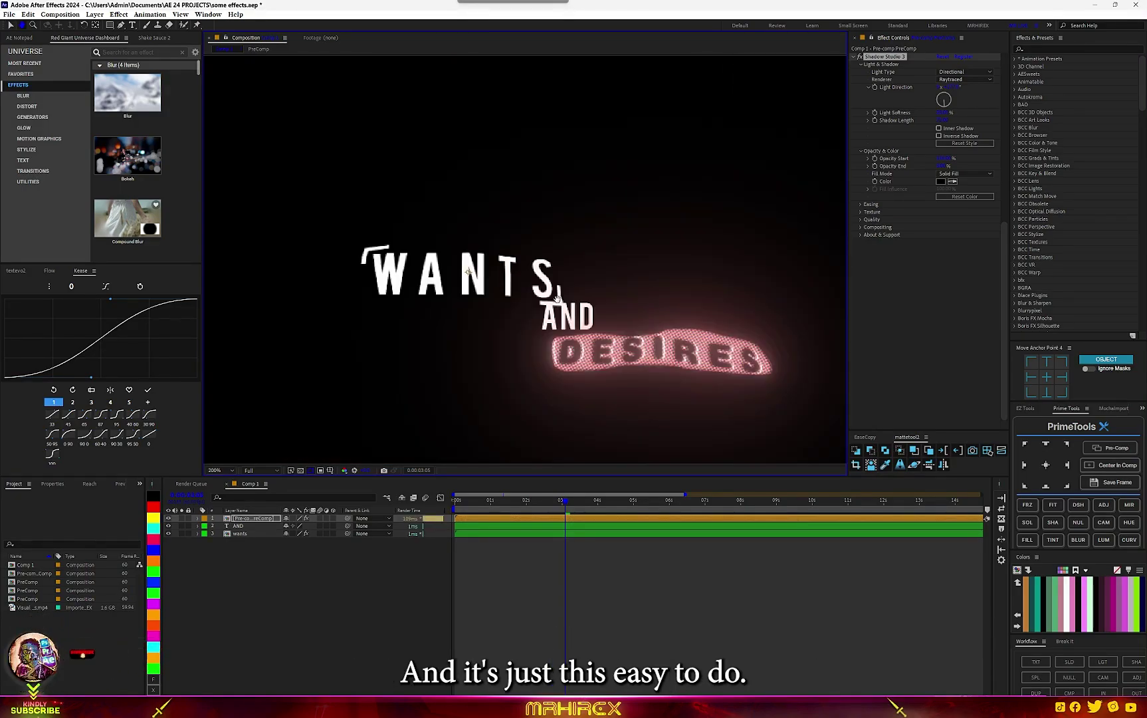
scroll(557, 297, "up", 2)
key("v")
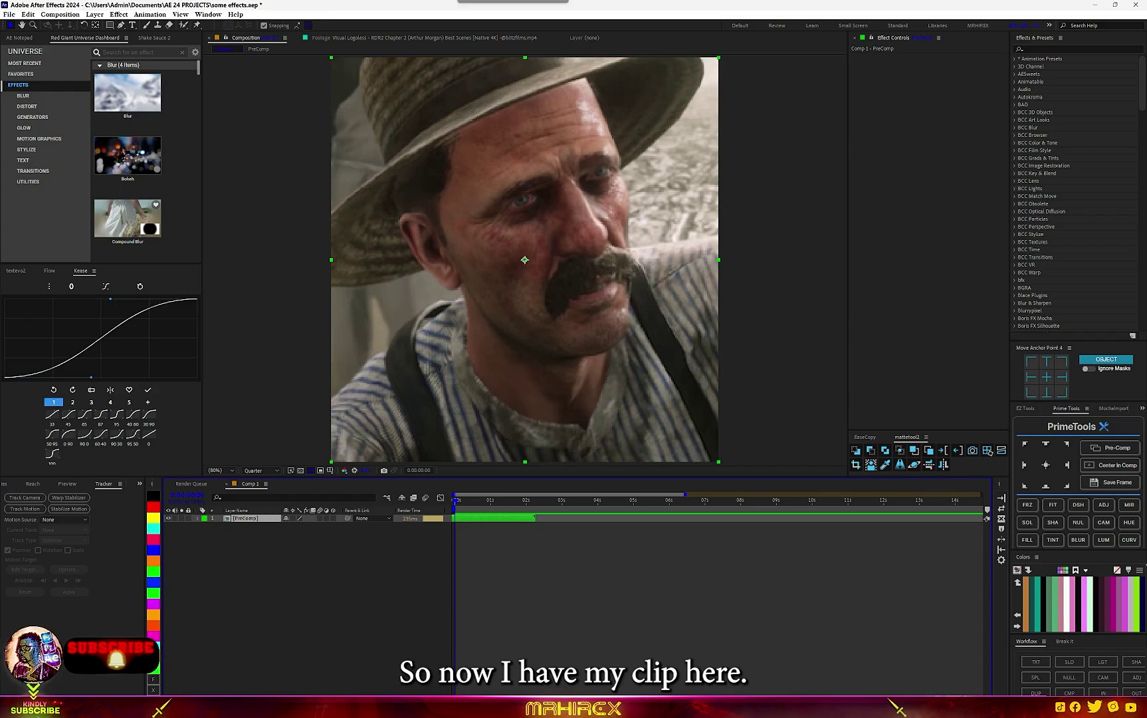
Pre-compose the portrait clip and, inside that precomp, keyframe its scale from enlarged at the start to 100% a few frames in.
left_click(1116, 448)
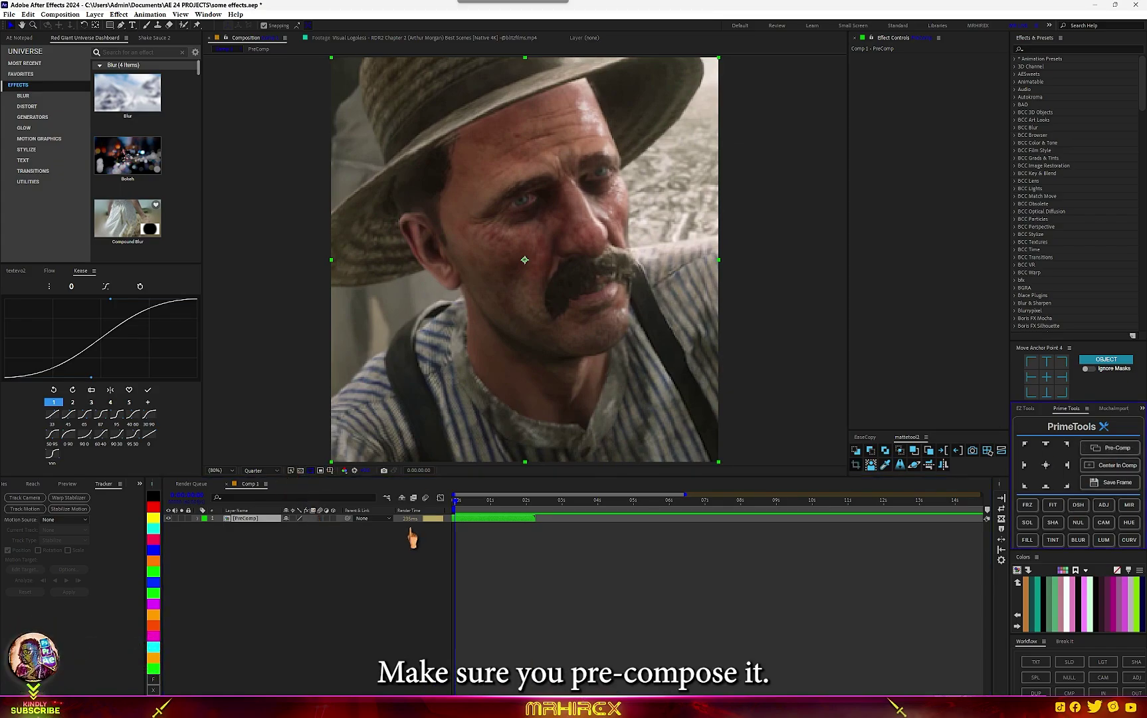
double_click(249, 519)
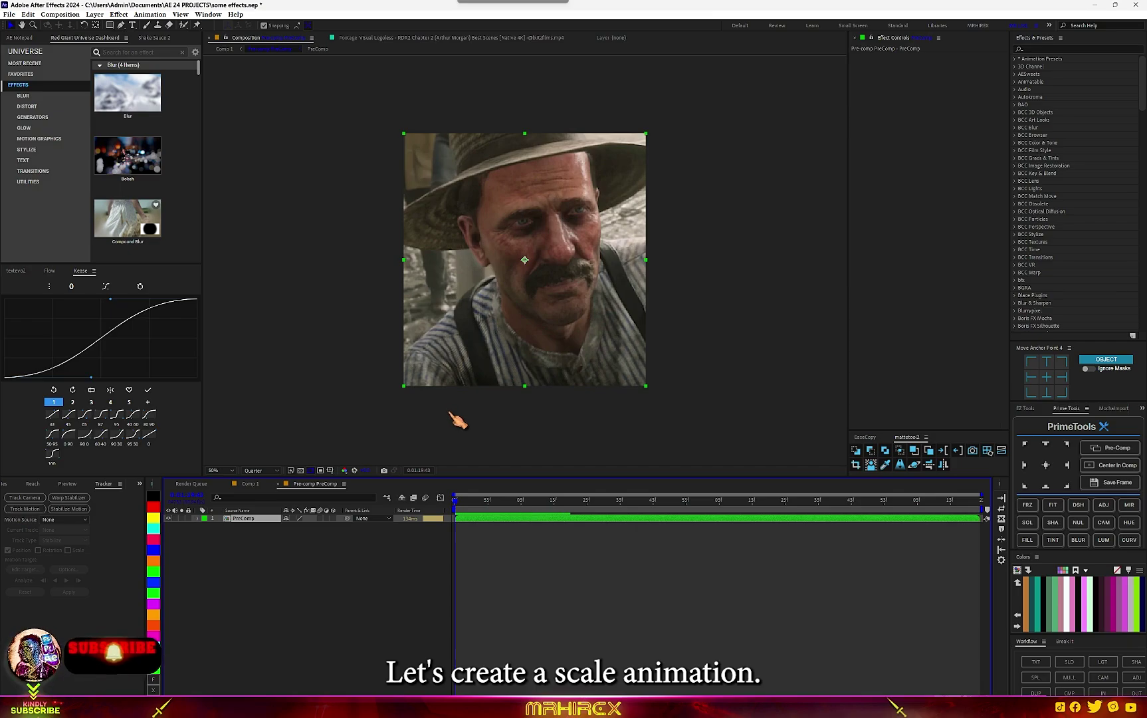
left_click(220, 526)
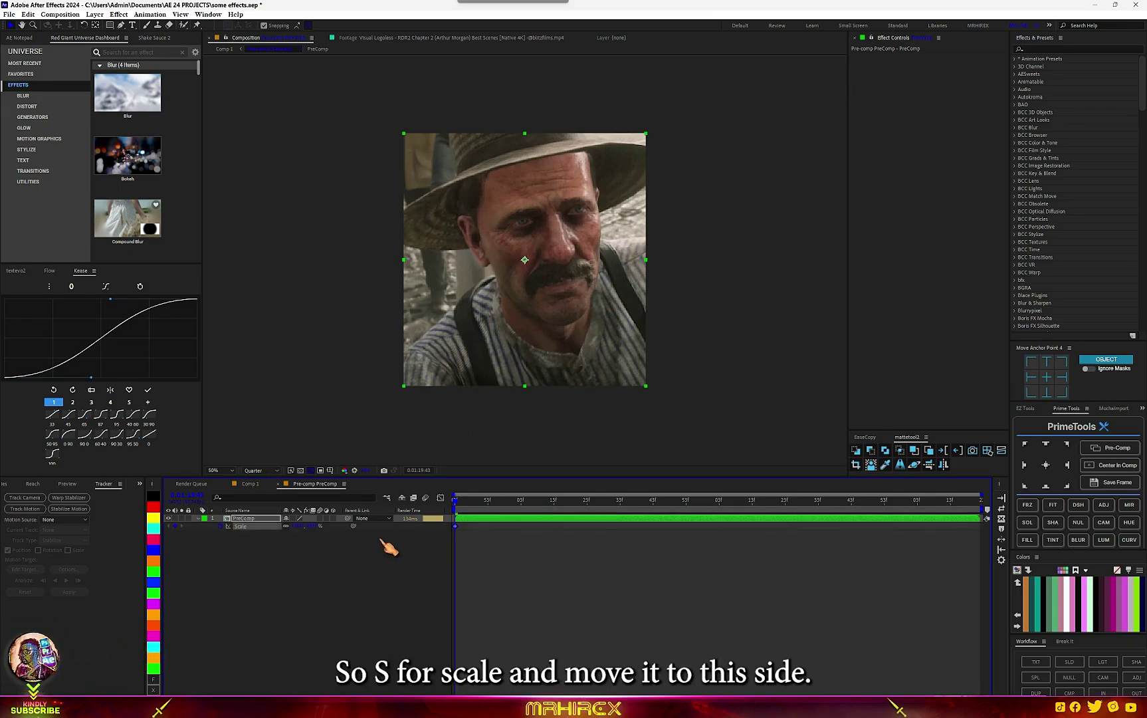
left_click(343, 533)
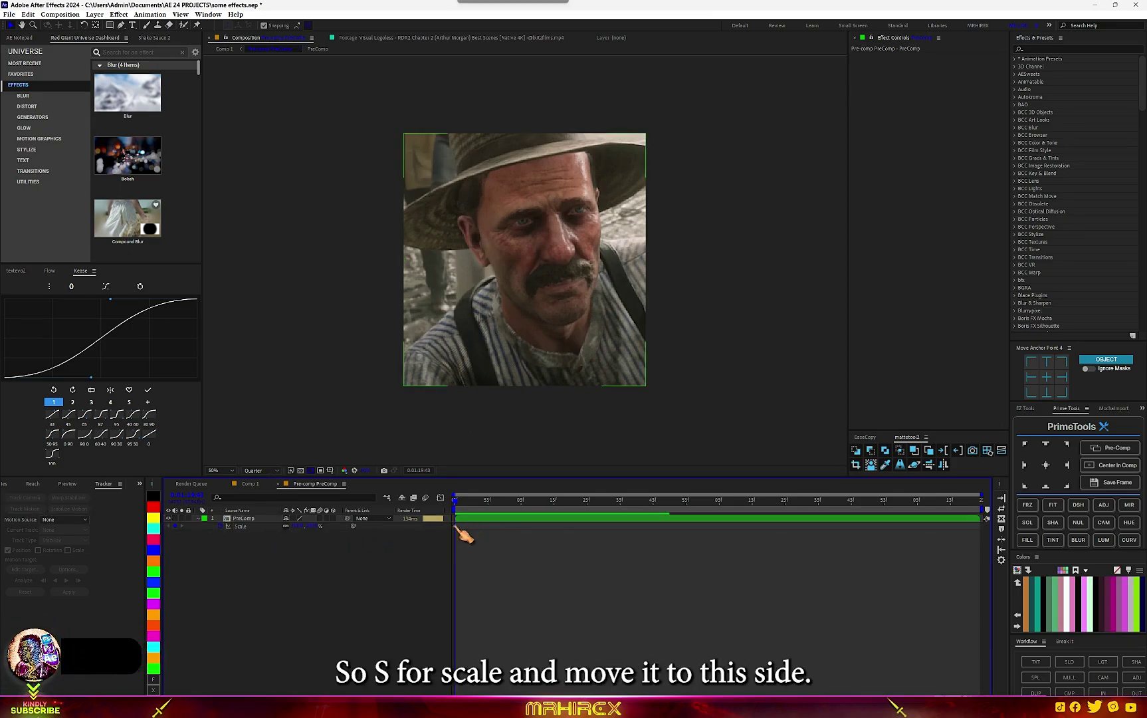
left_click_drag(455, 526, 508, 526)
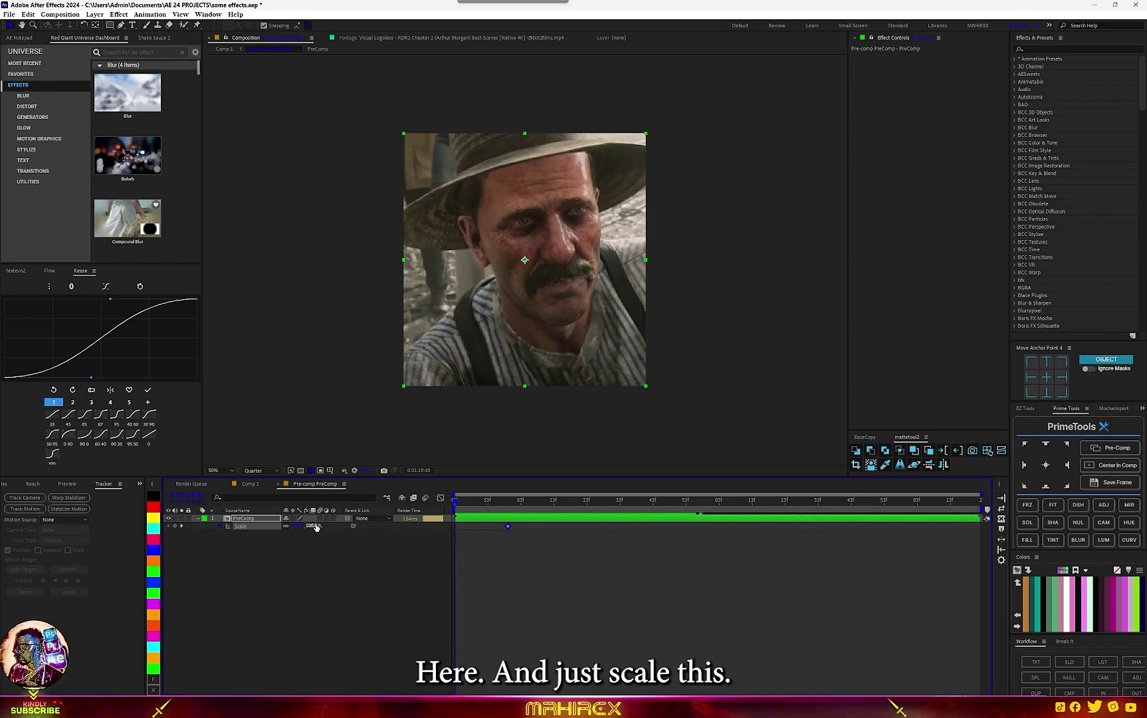
left_click_drag(316, 526, 349, 527)
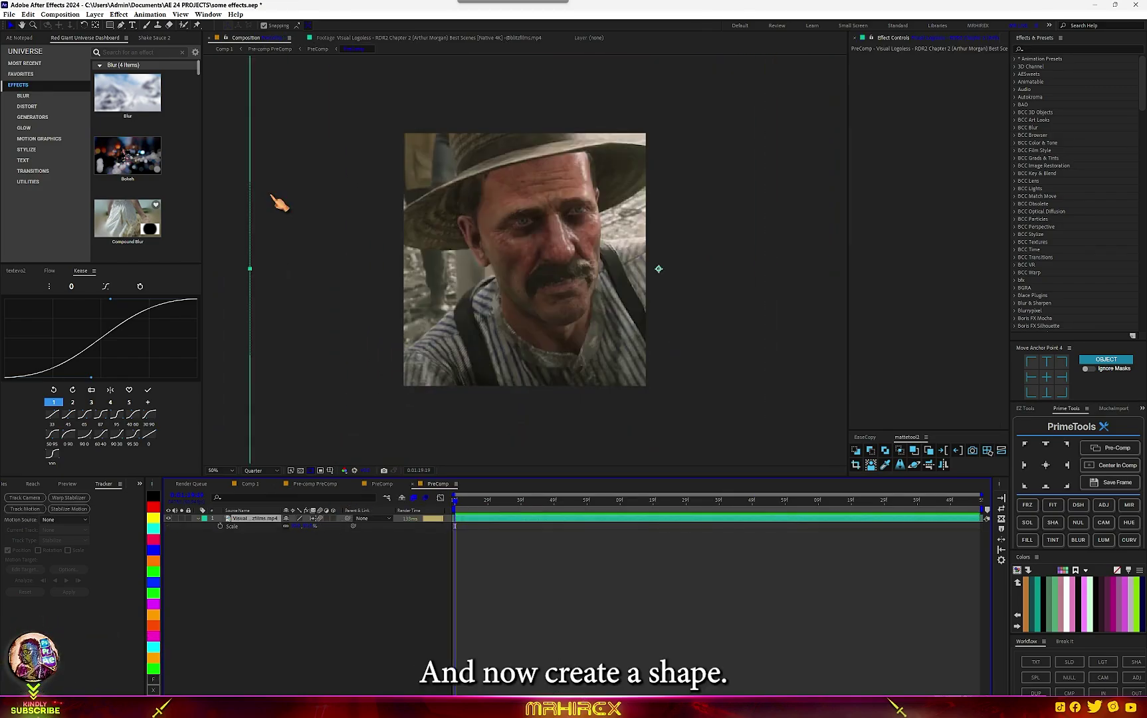
Draw a centred rectangle with a white stroke just inside the clip's edges, and turn off the proportional grid.
left_click(111, 26)
left_click_drag(425, 158, 621, 360)
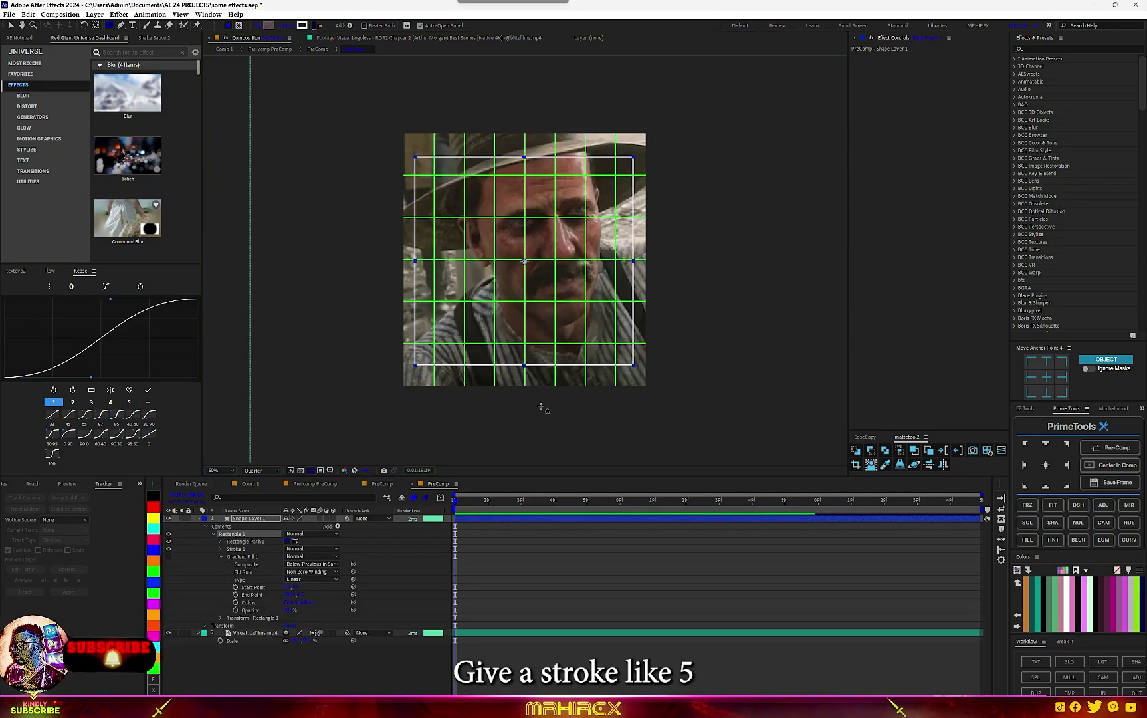
left_click(330, 470)
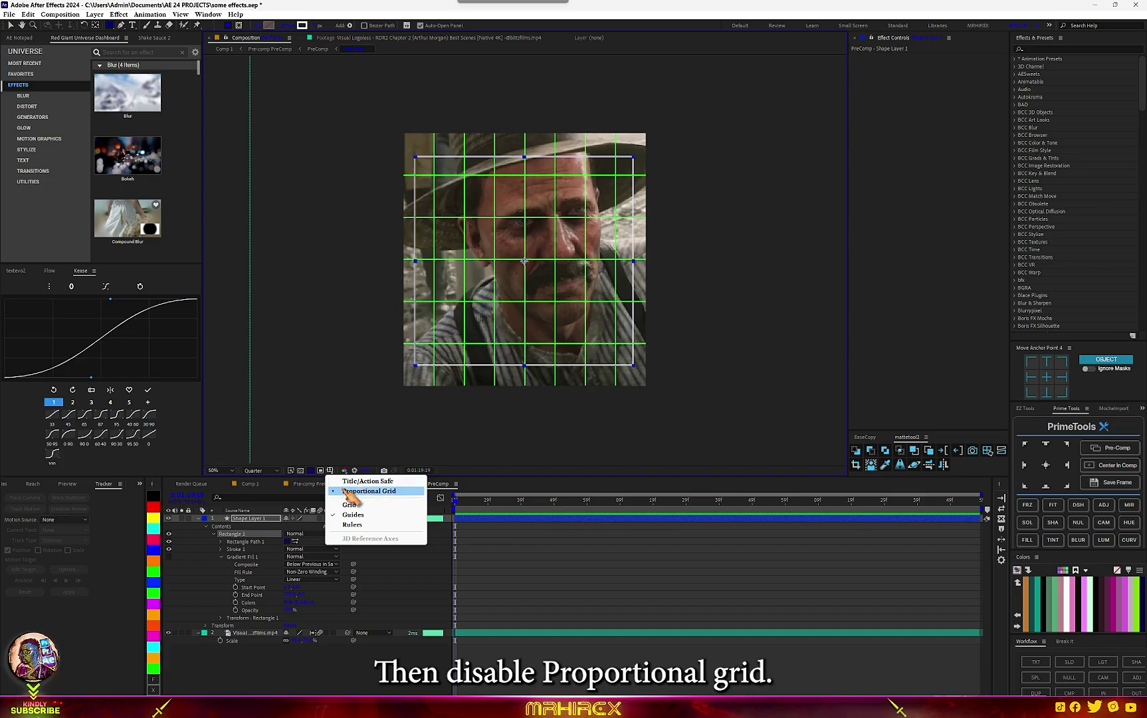
left_click(349, 491)
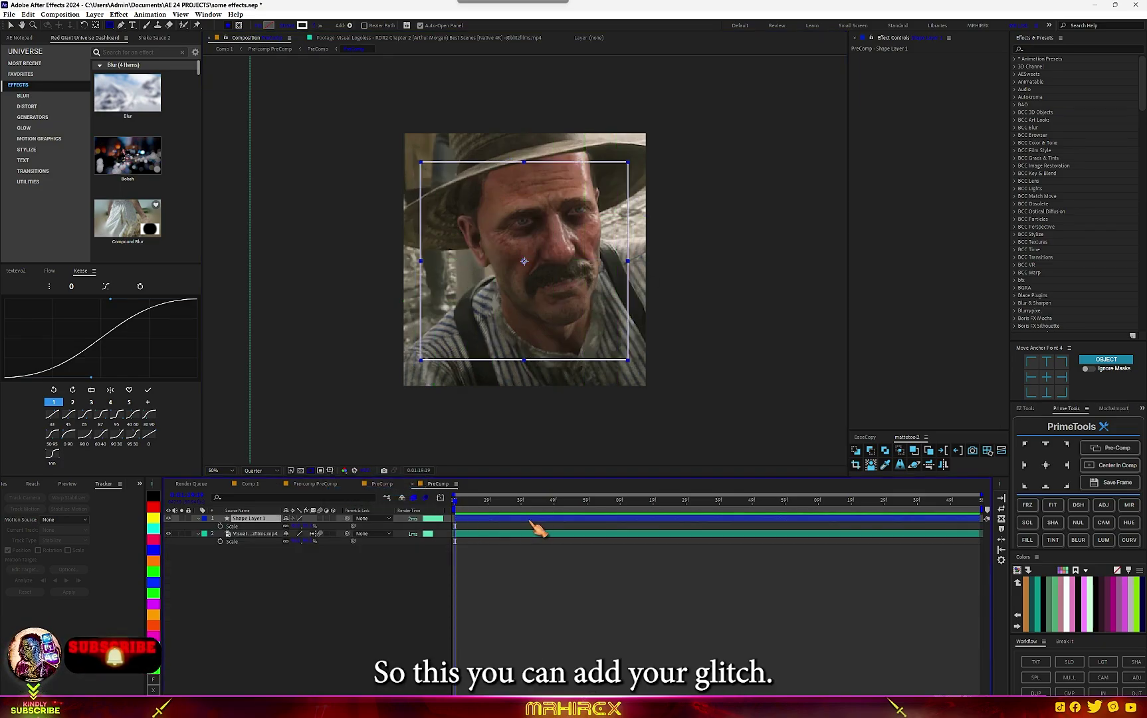
Apply BCC Video Glitch OBSOLETE to the rectangle shape layer and load its PlentyOfGlitchingAndShaking preset.
key("ctrl+space")
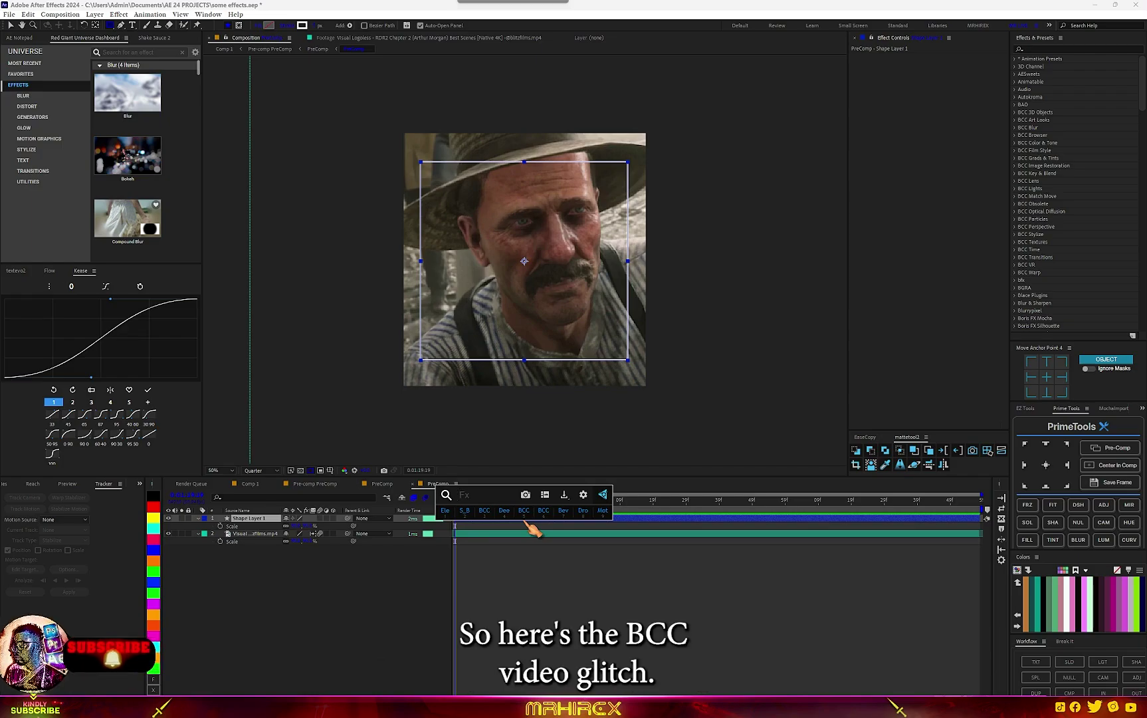
type("glit")
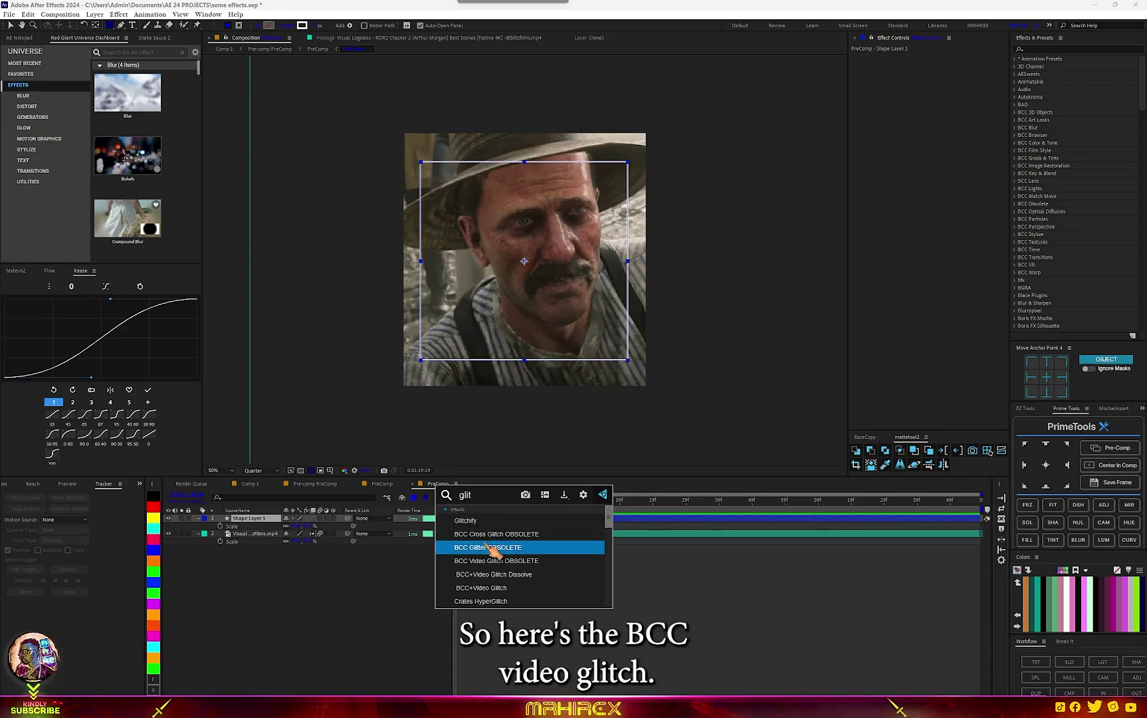
left_click(492, 561)
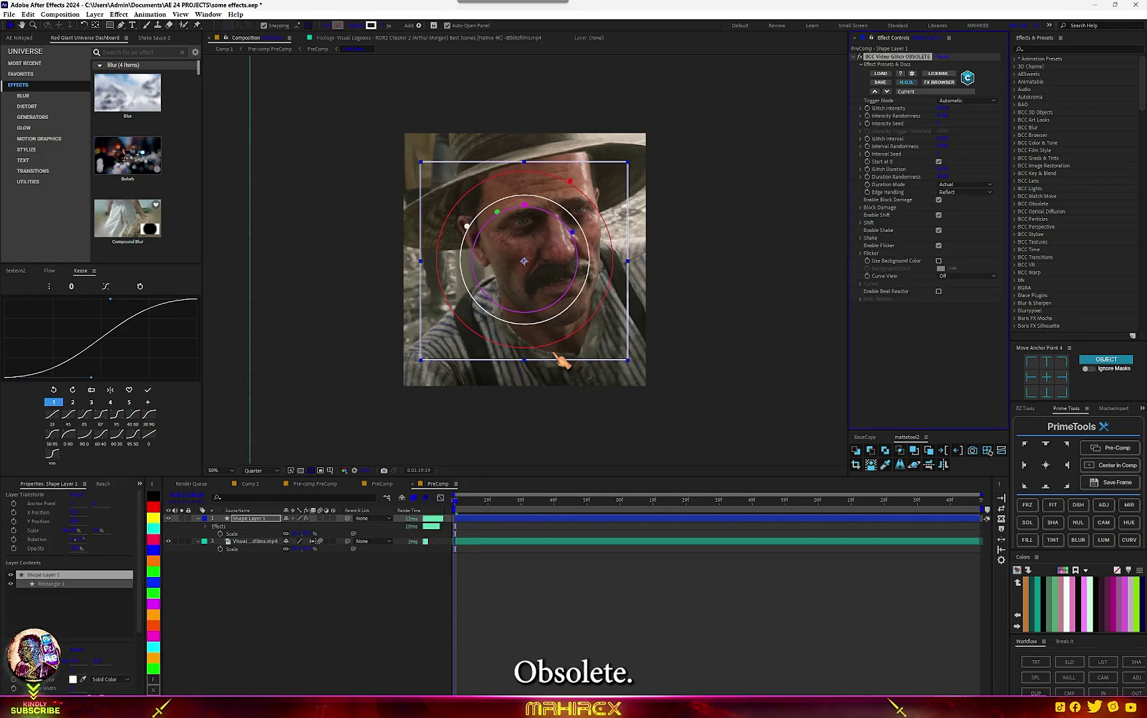
left_click(943, 92)
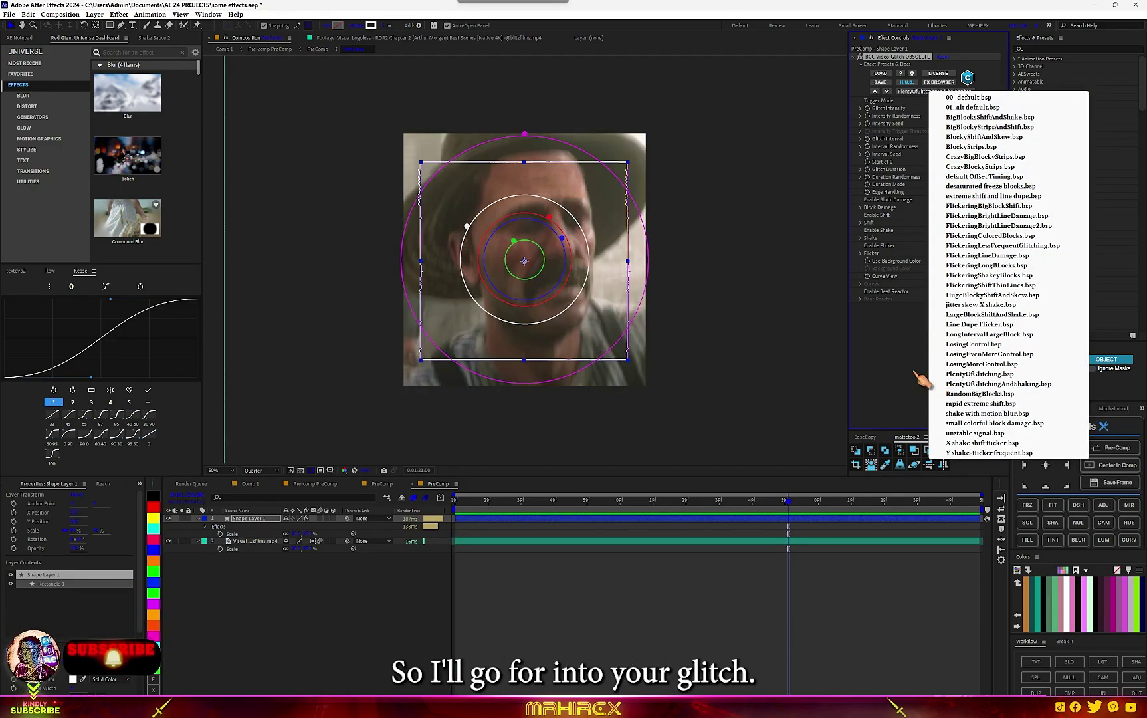
left_click(921, 379)
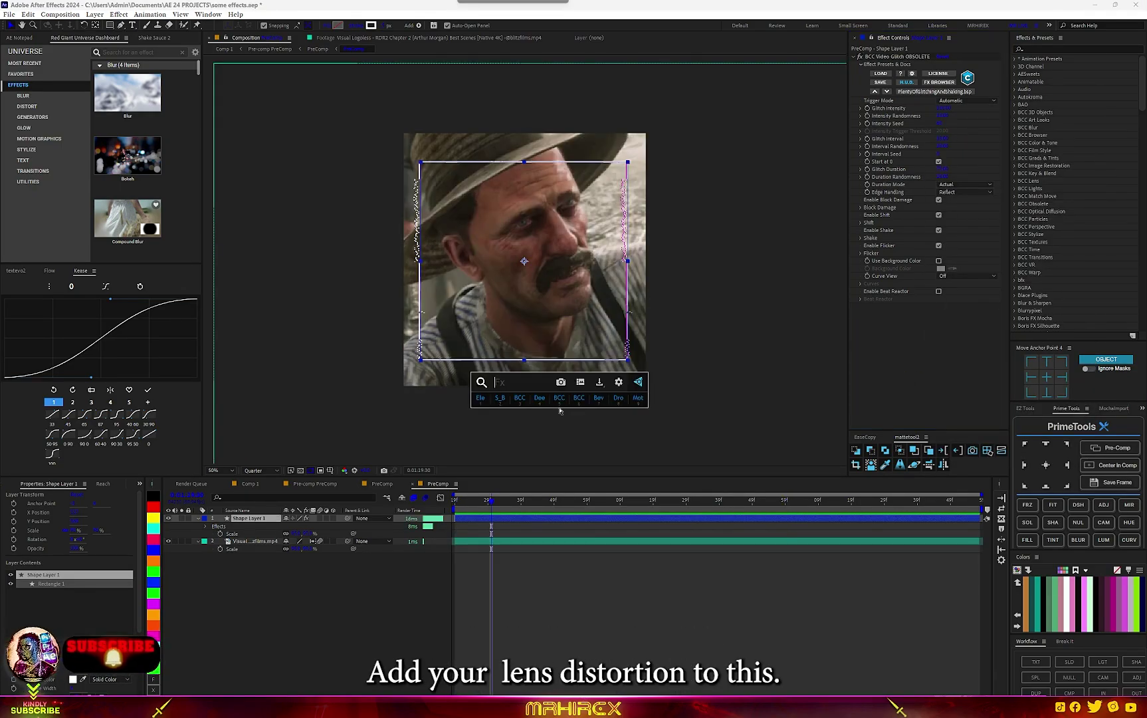
Apply Lens Distortion to the rectangle layer, place it above the glitch effect, and bow the frame's edges outward.
type("len")
left_click(537, 409)
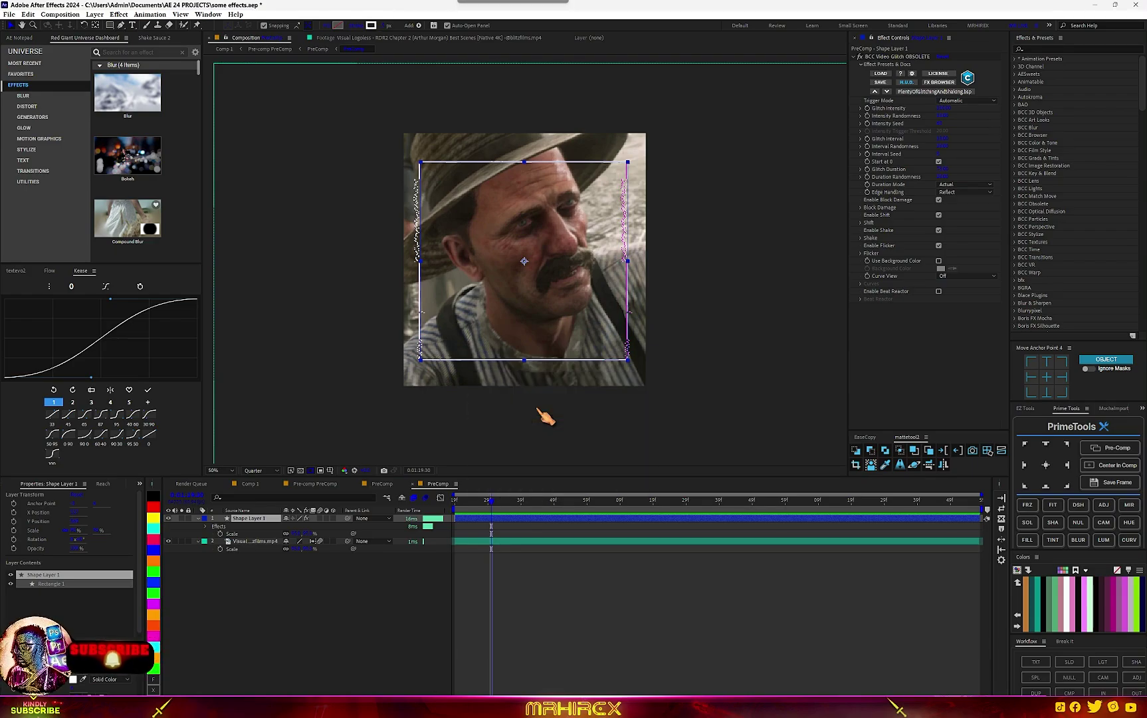
left_click_drag(885, 58, 943, 68)
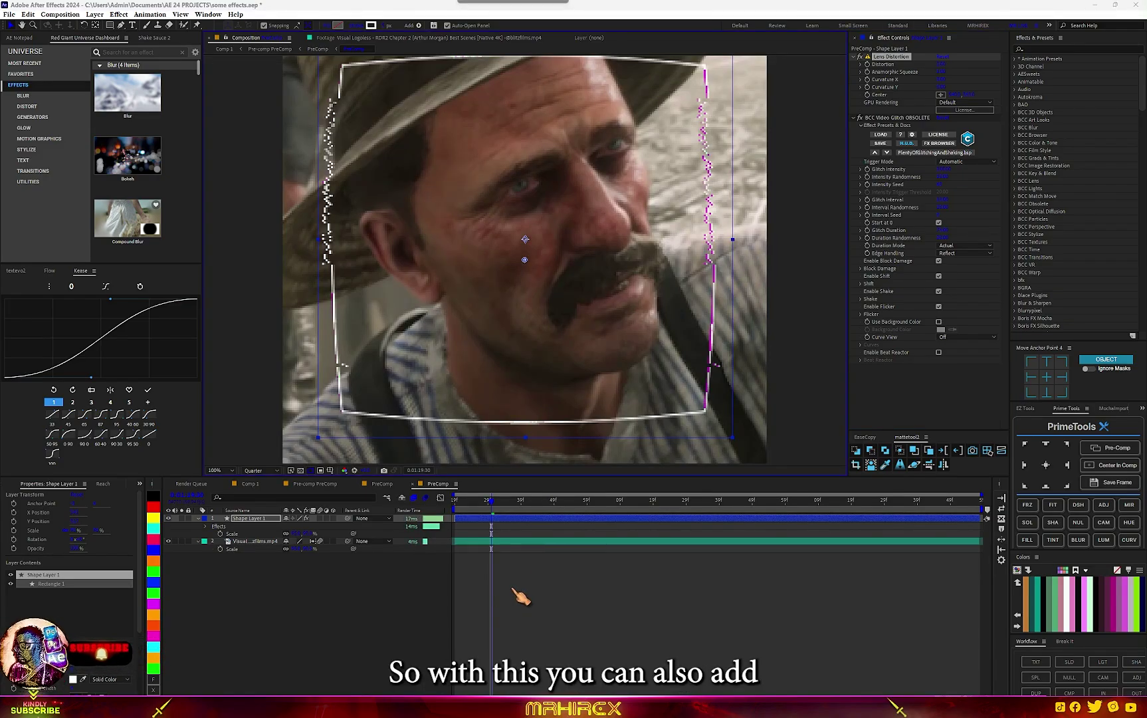
Add Drop Shadow and Deep Glow to the rectangle layer and preview the glowing frame in the parent composition.
key("ctrl+space")
type("drop")
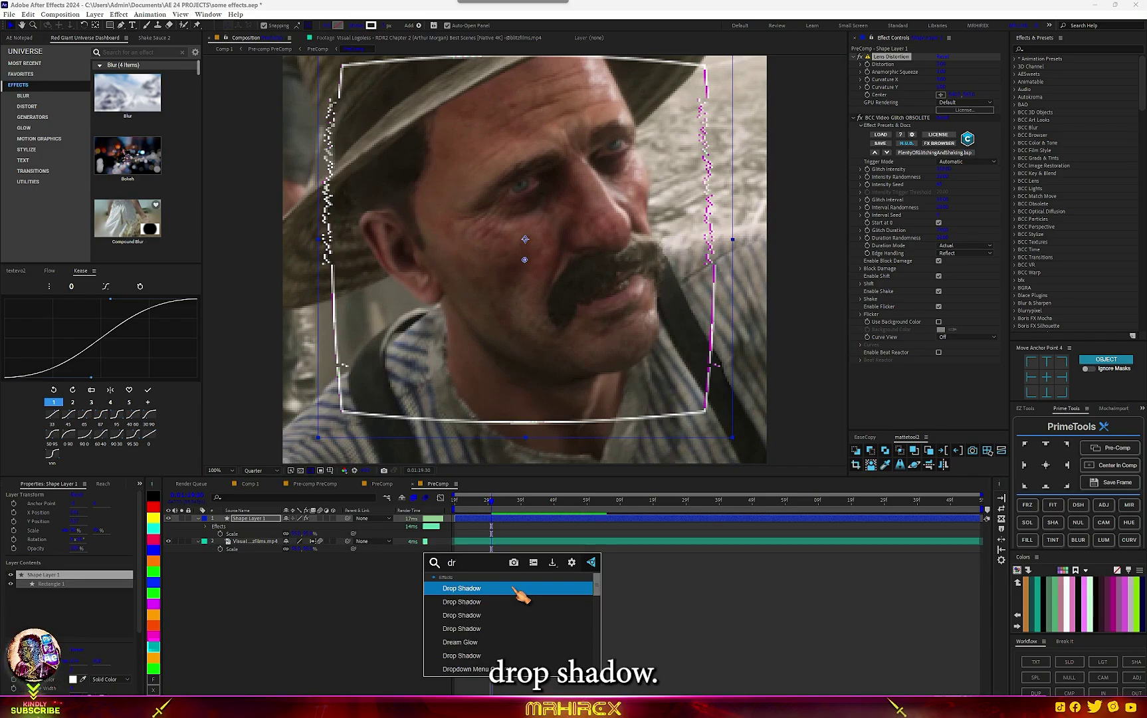
left_click(492, 641)
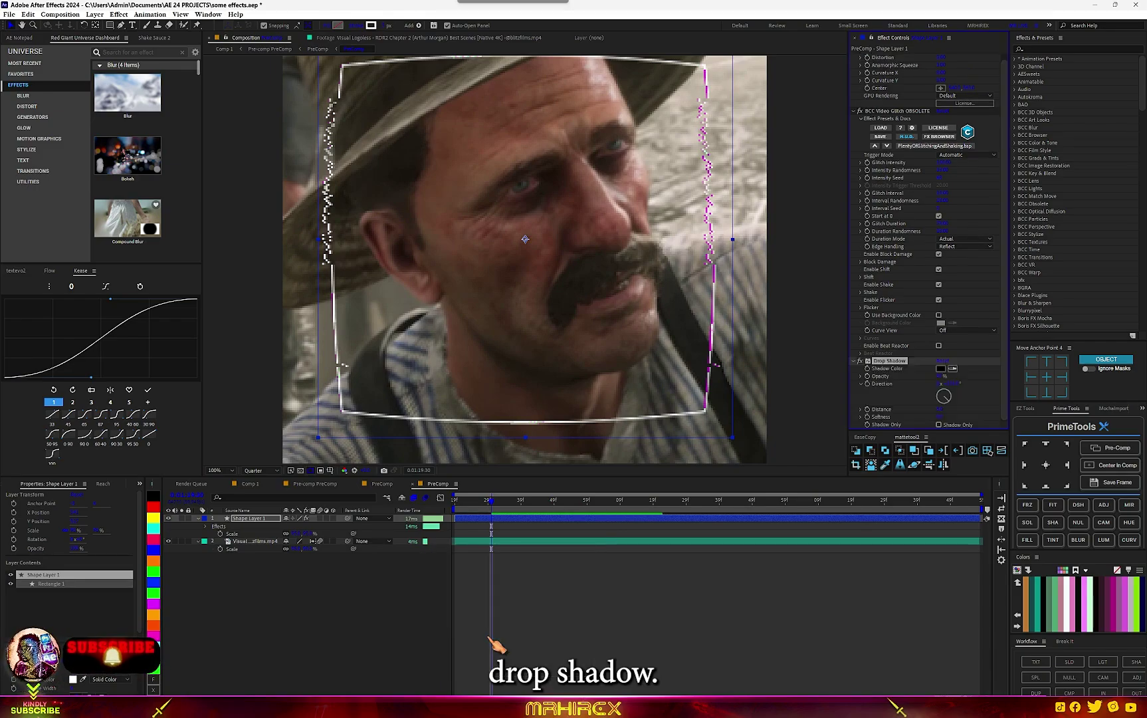
key("ctrl+space")
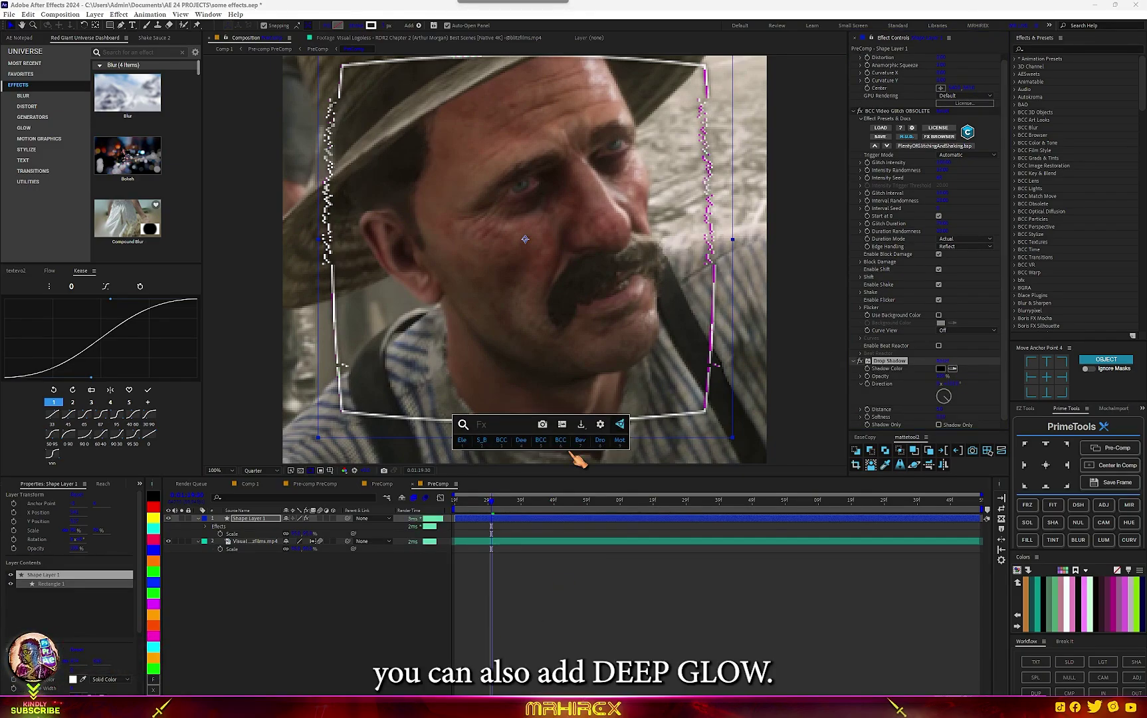
type("deep")
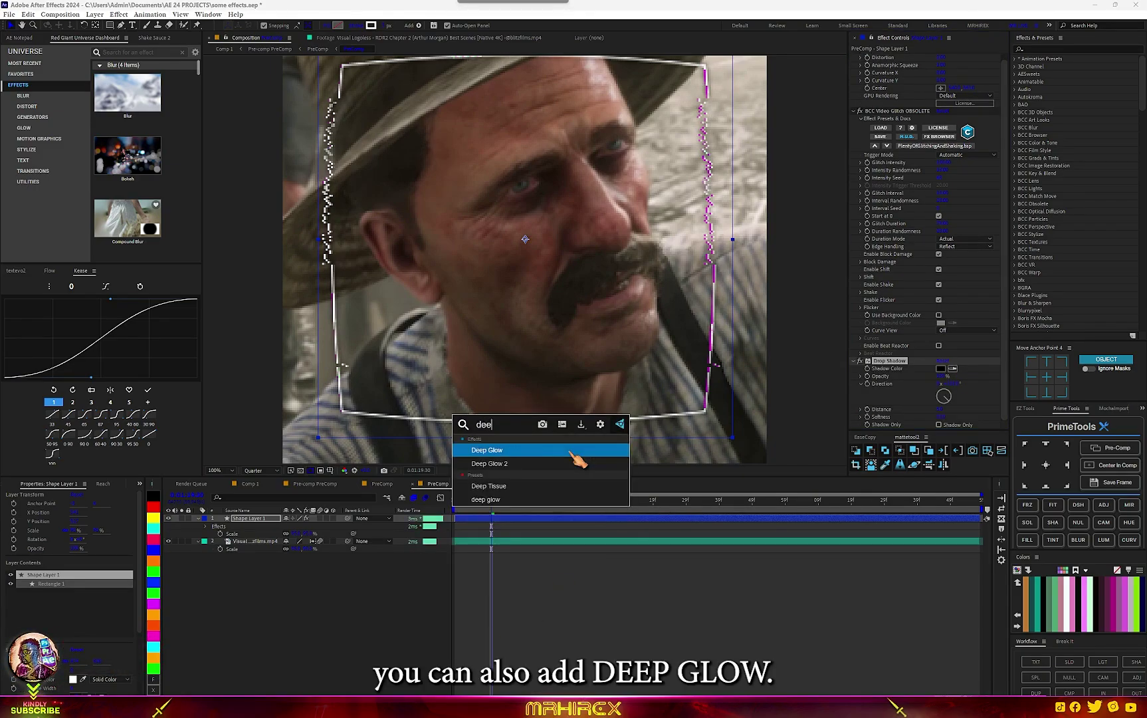
left_click(534, 452)
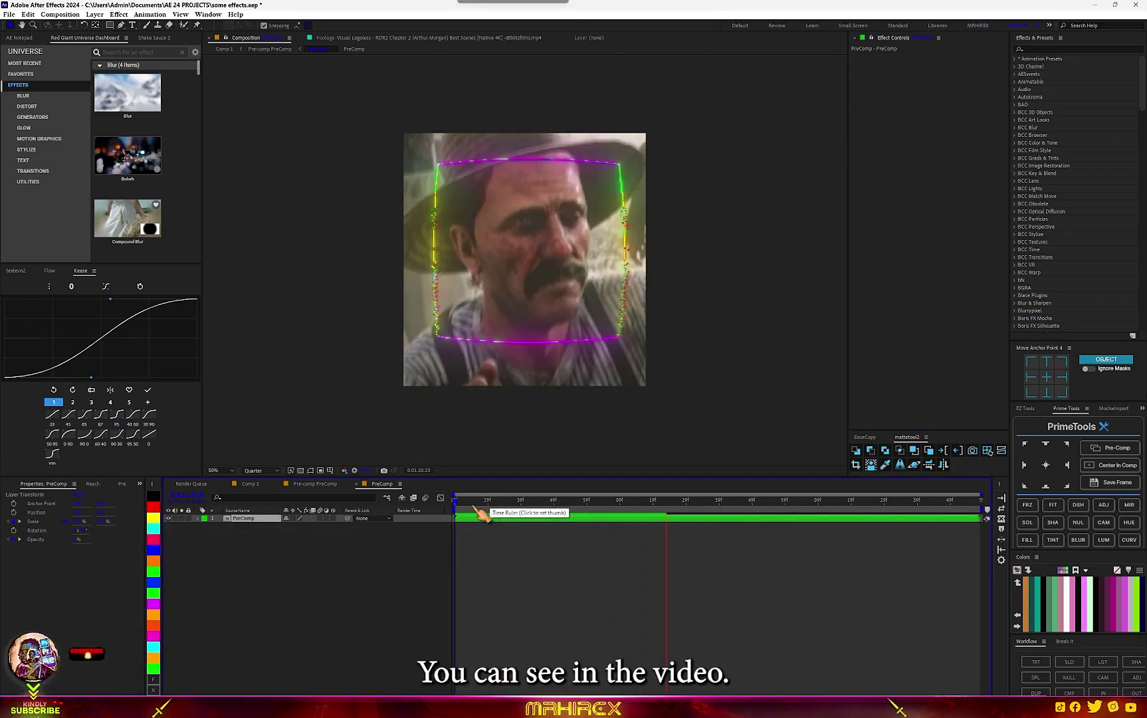
key("space")
key("space")
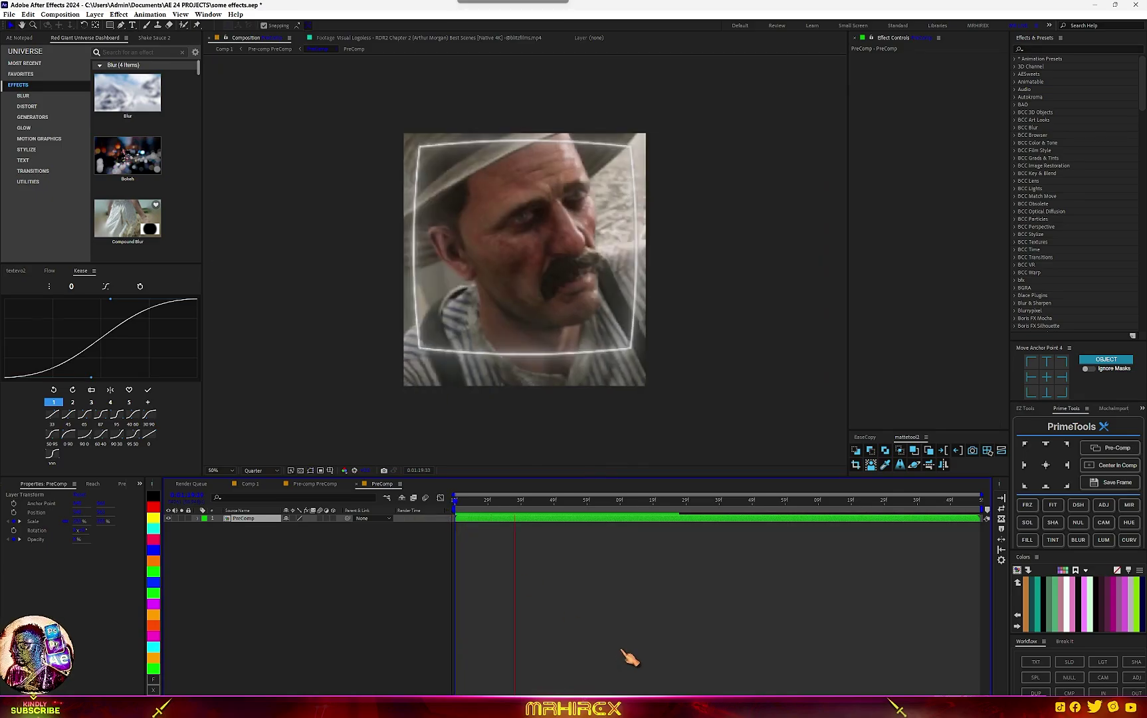
key("space")
Make the precomp a 3D layer and start keyframes on all its transform properties, from Anchor Point to Opacity, midway through the clip.
left_click(333, 518)
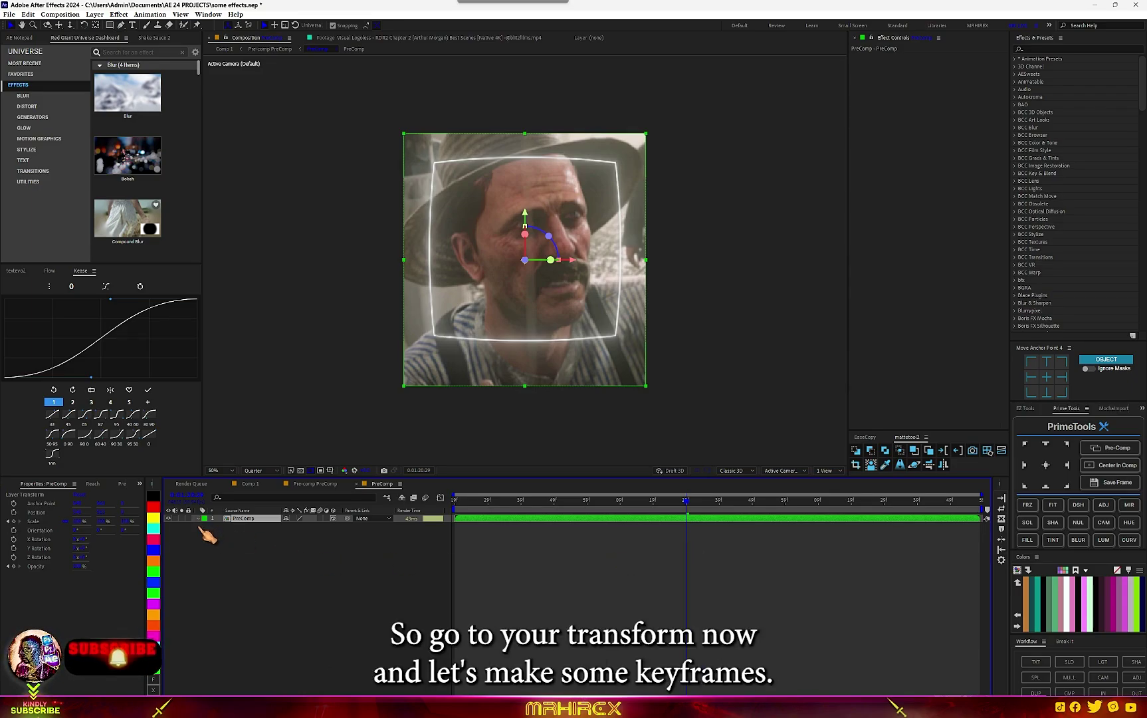
left_click(198, 518)
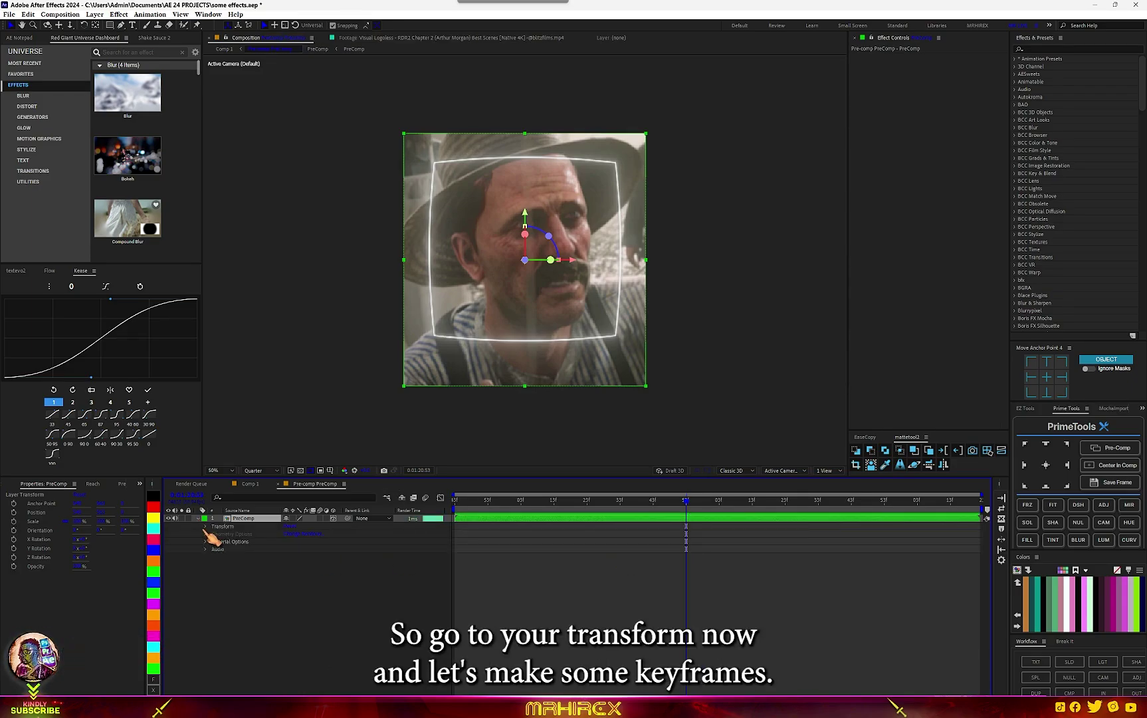
left_click(206, 525)
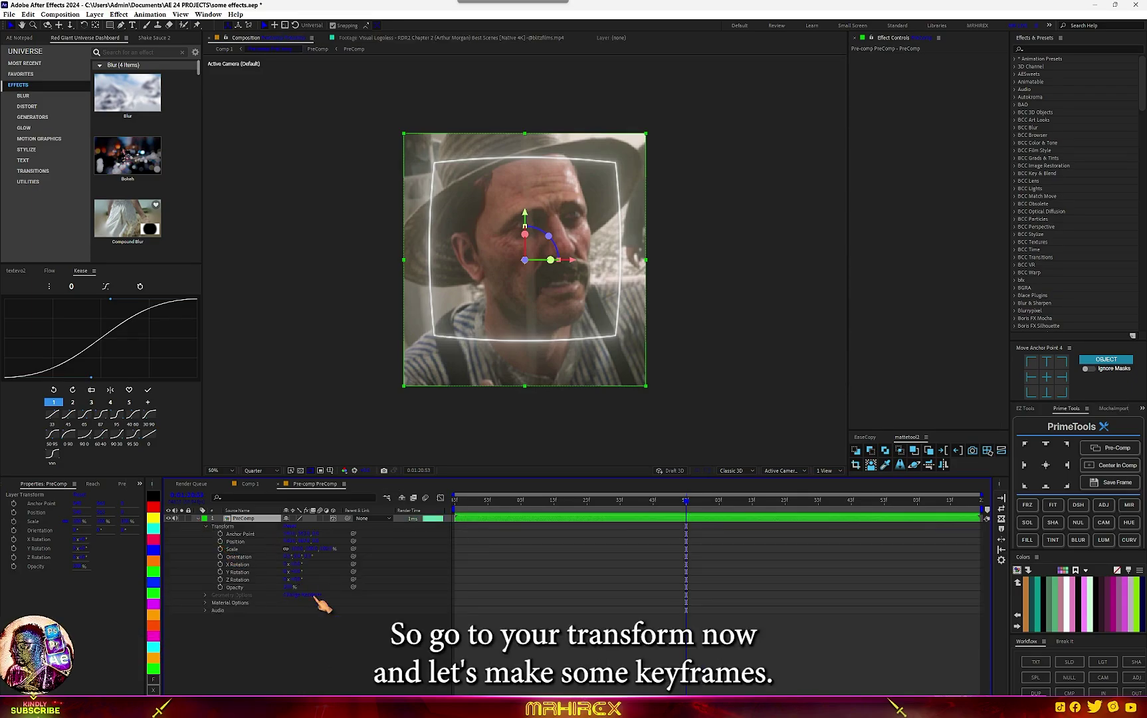
left_click_drag(481, 499, 344, 524)
key("space")
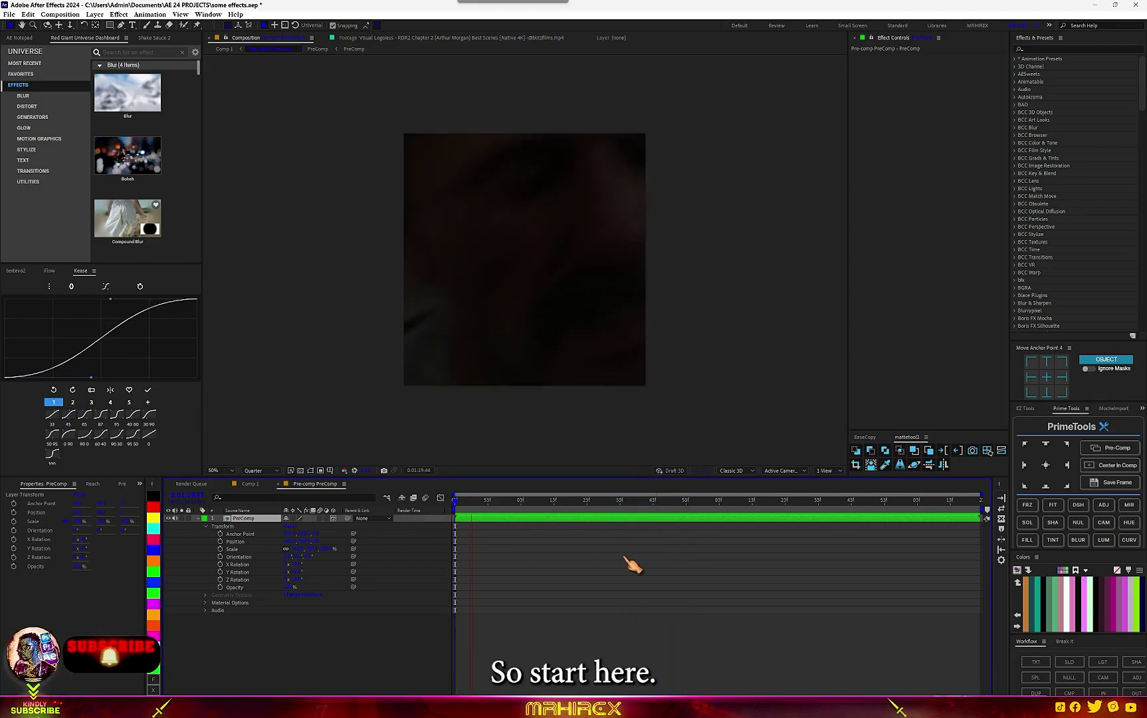
key("space")
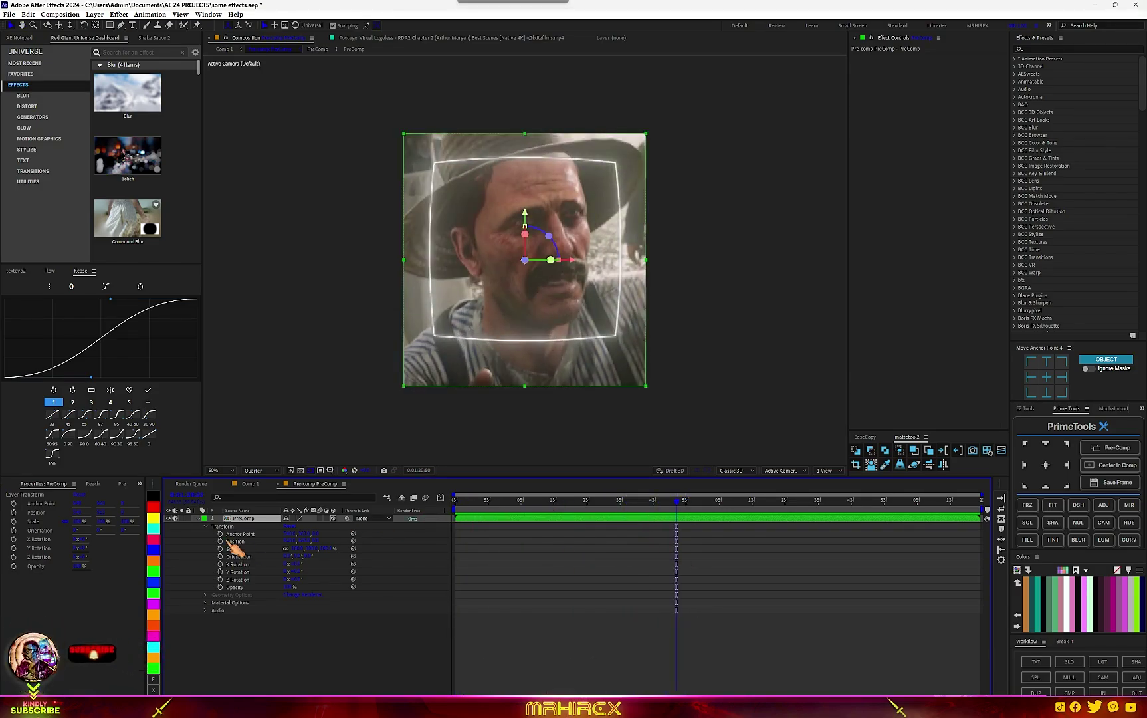
left_click_drag(220, 534, 220, 588)
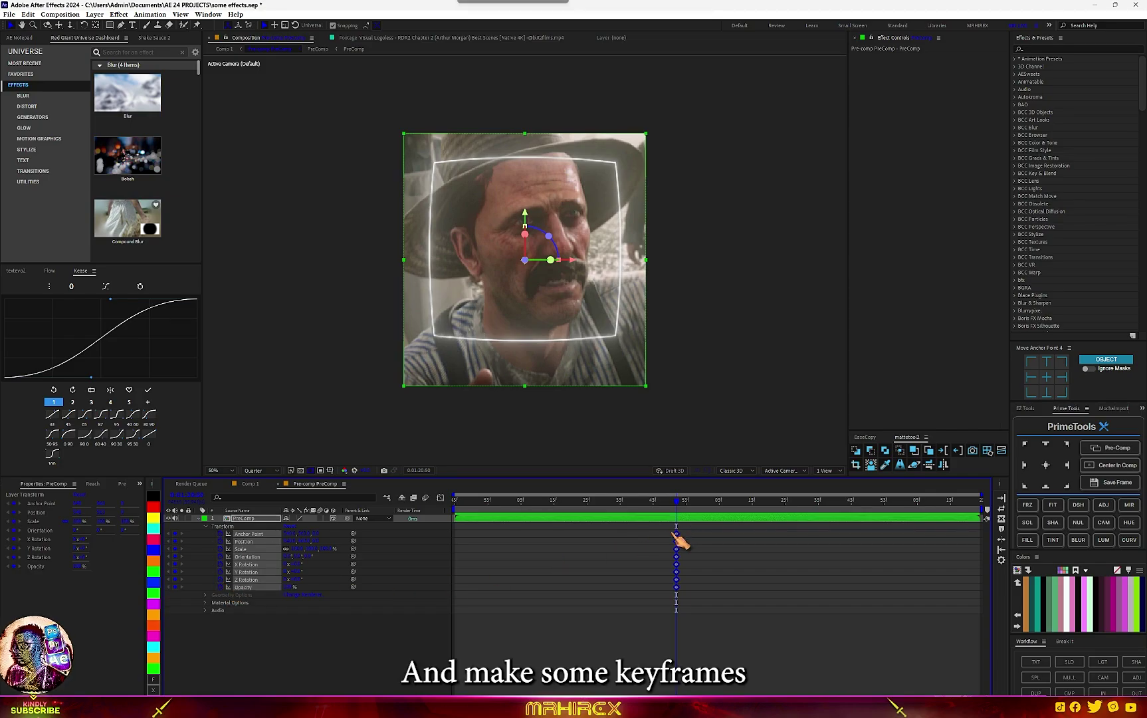
Keyframe the 3D precomp to drop below the frame with a clockwise Z Rotation, and add a changed Orientation partway through the move.
left_click_drag(677, 509, 858, 523)
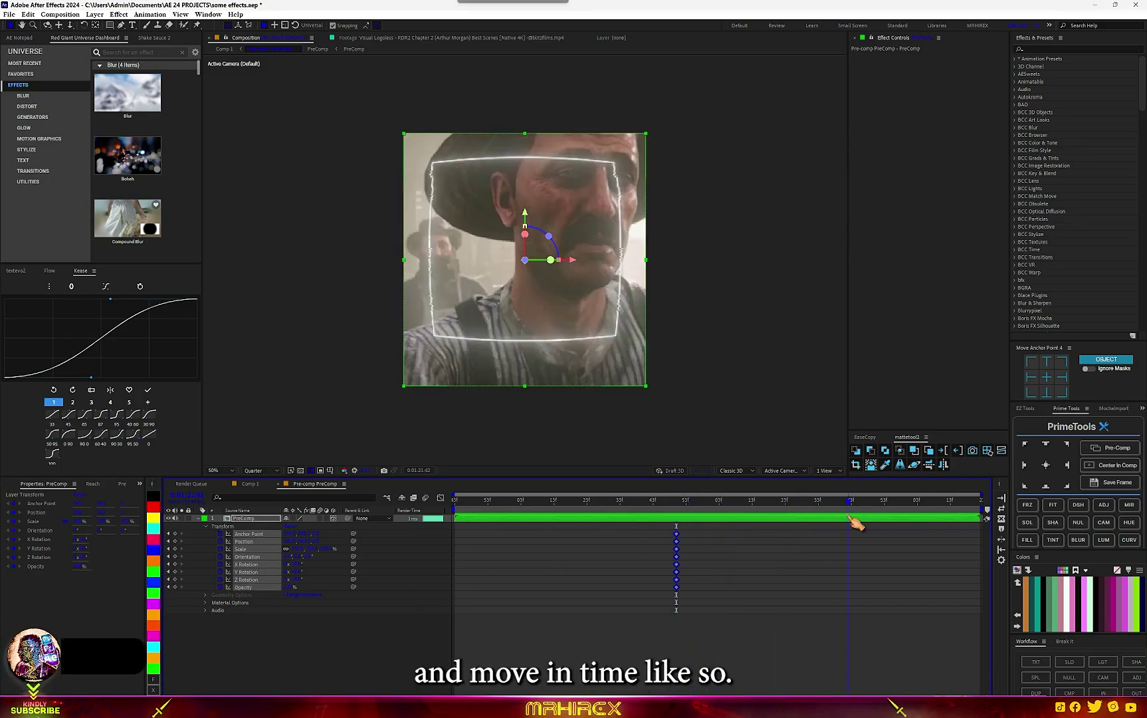
left_click(331, 571)
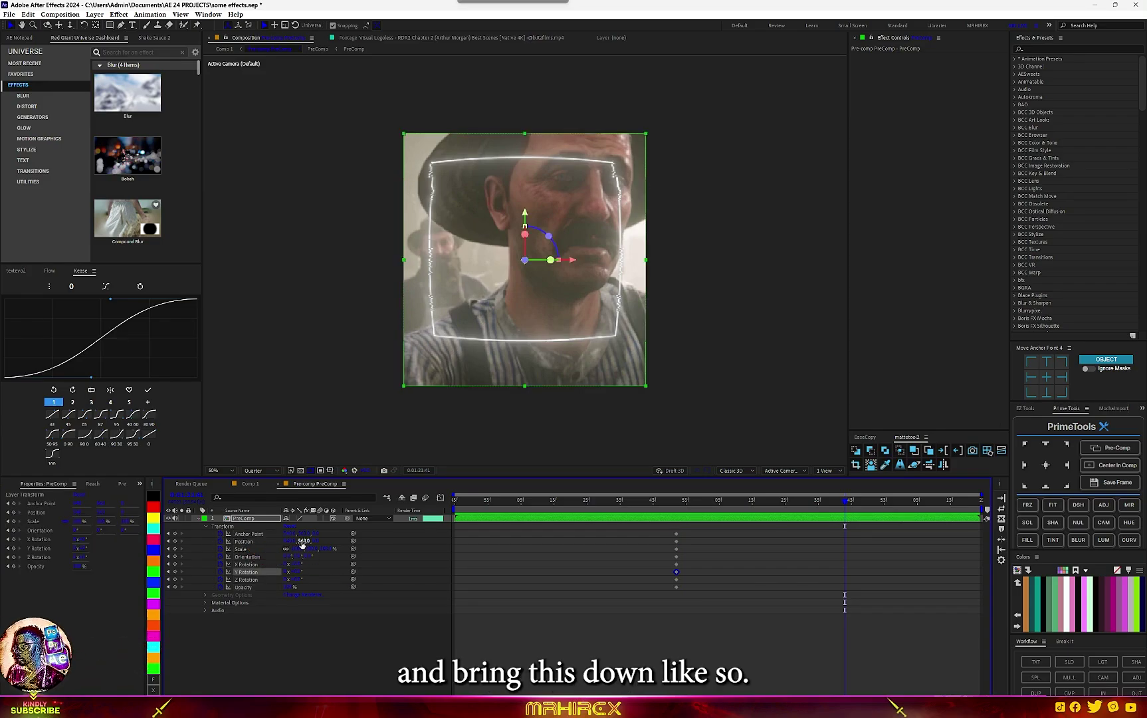
left_click_drag(304, 541, 760, 589)
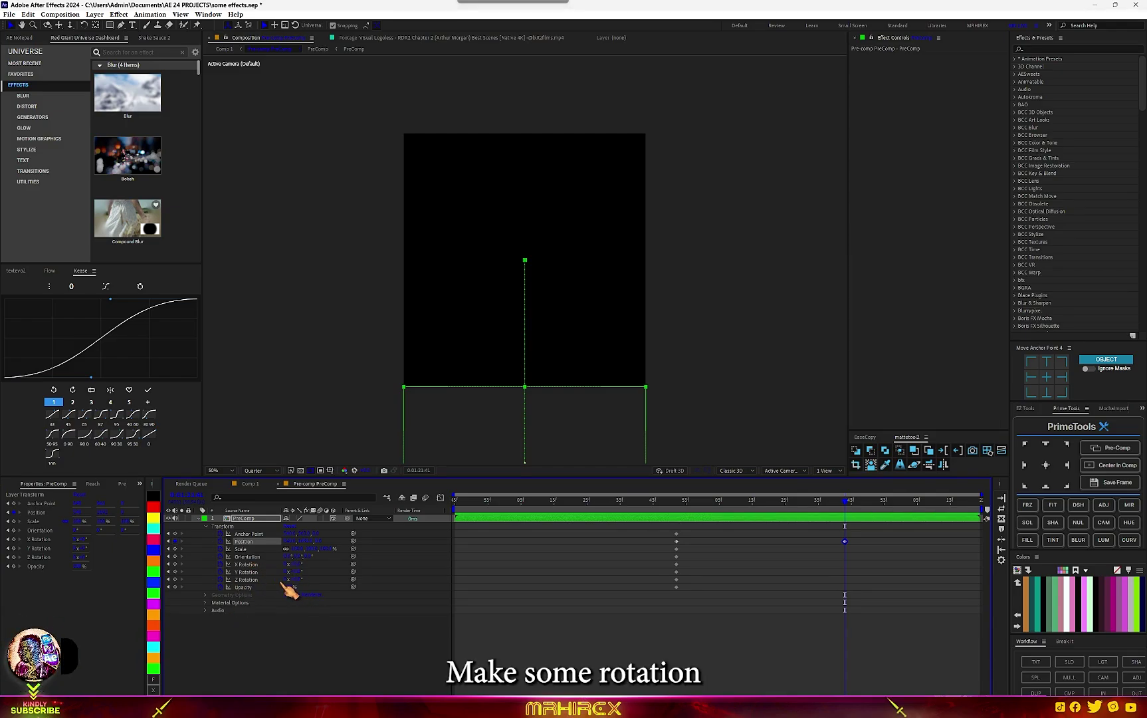
left_click_drag(295, 579, 305, 577)
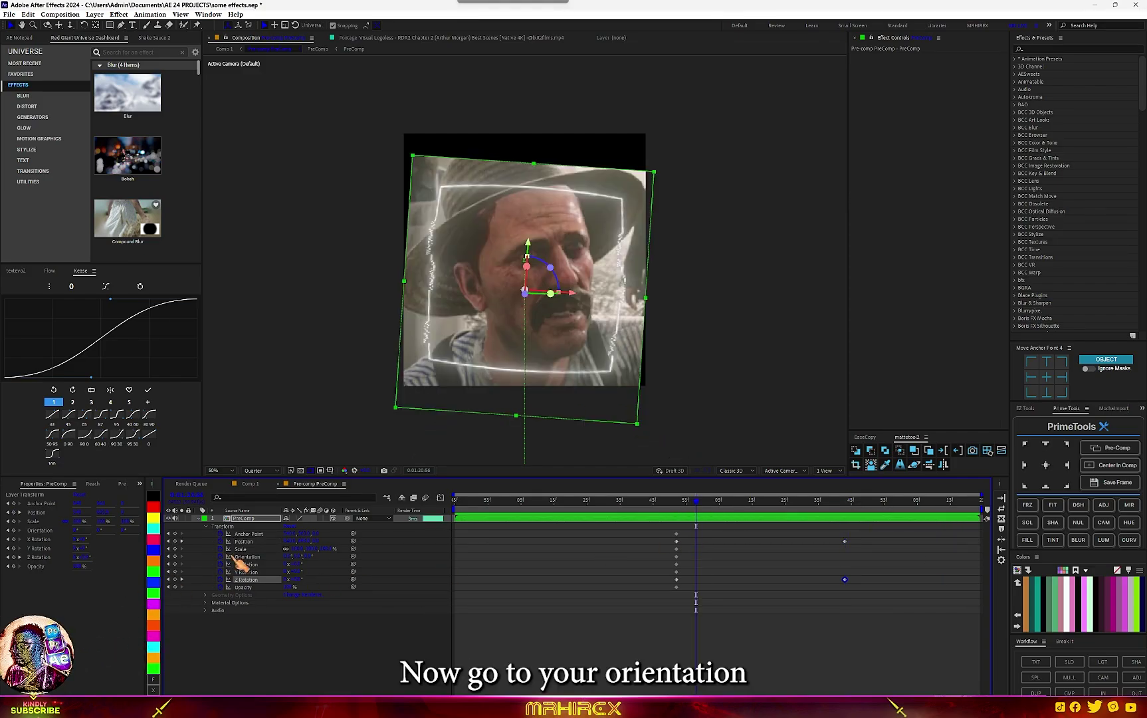
left_click_drag(286, 557, 289, 556)
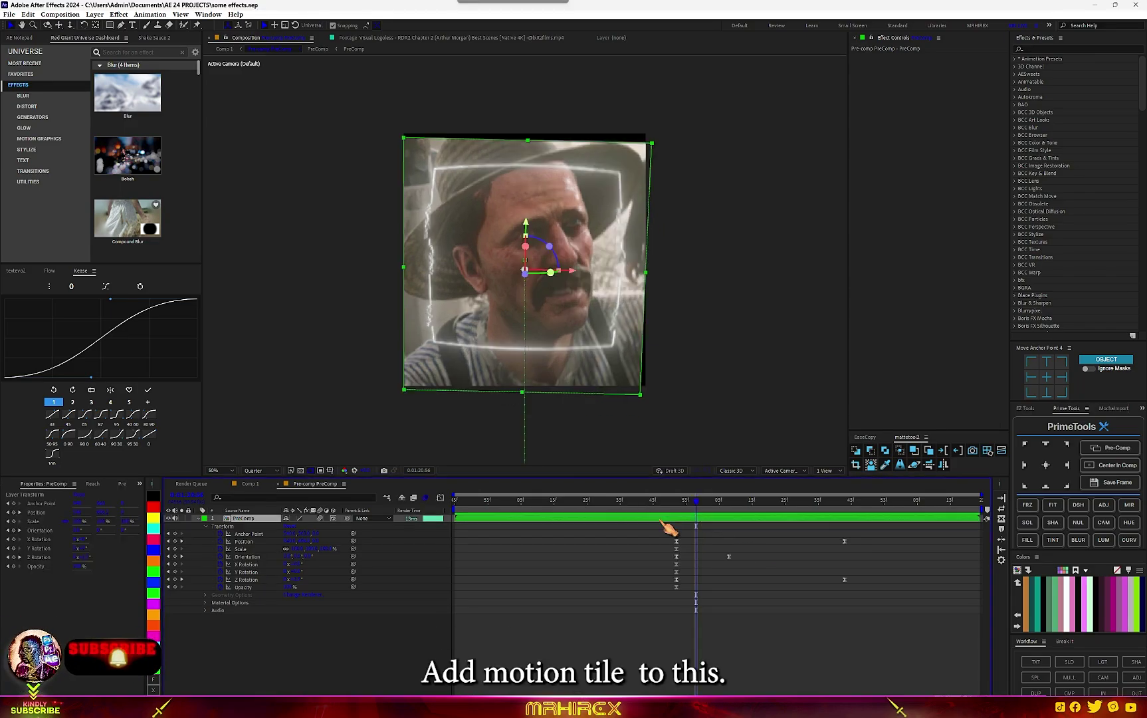
Apply Motion Tile to the animated precomp, enable Mirror Edges and enlarge the output size to fill the exposed black areas.
key("ctrl+space")
type("mot")
key("Return")
left_click(939, 102)
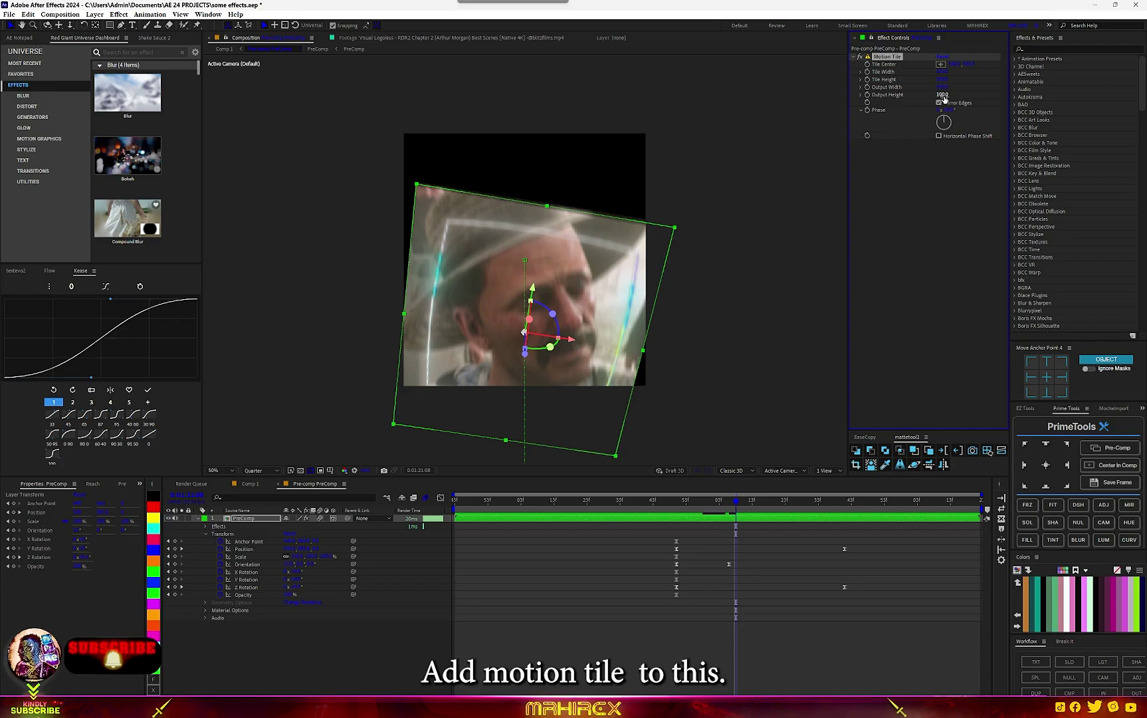
left_click_drag(947, 95, 952, 95)
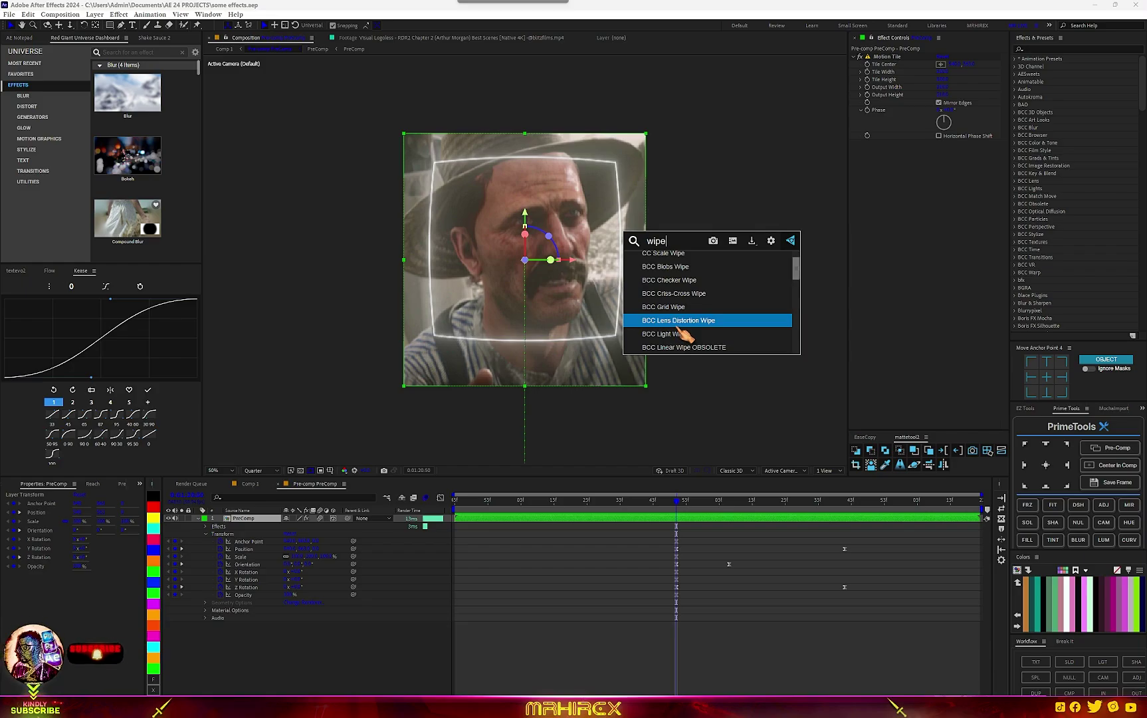
Apply BCC Lens Distortion Wipe to the precomp and load its Convex Top Left preset.
left_click(686, 320)
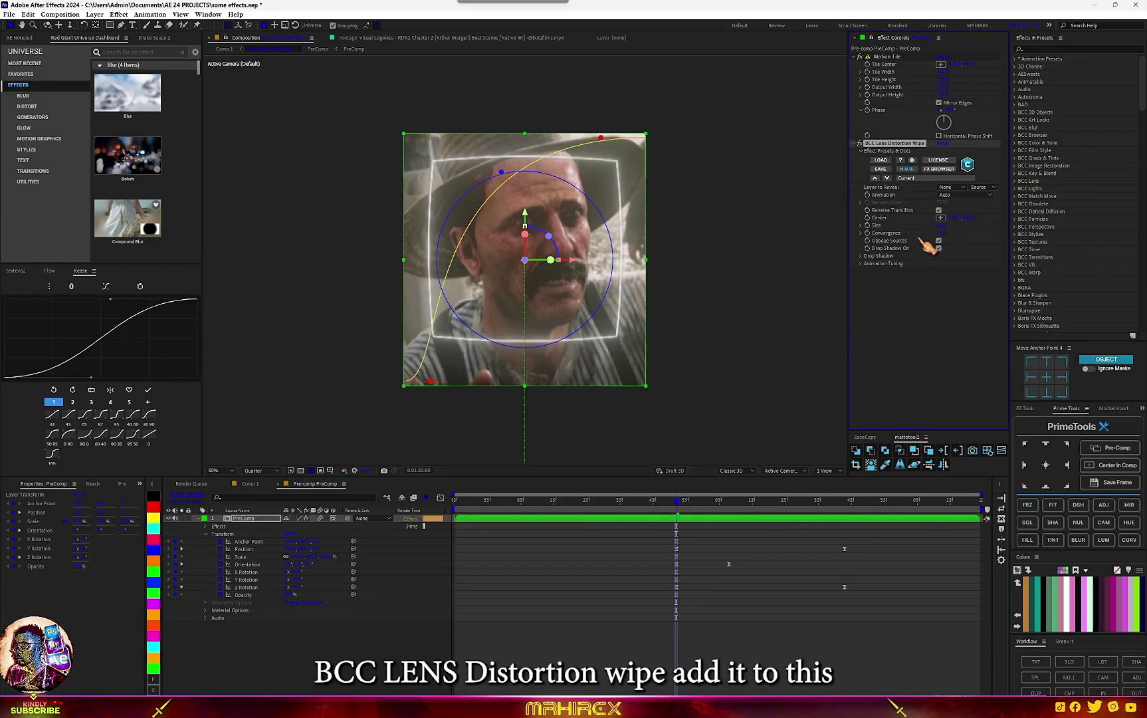
left_click(923, 181)
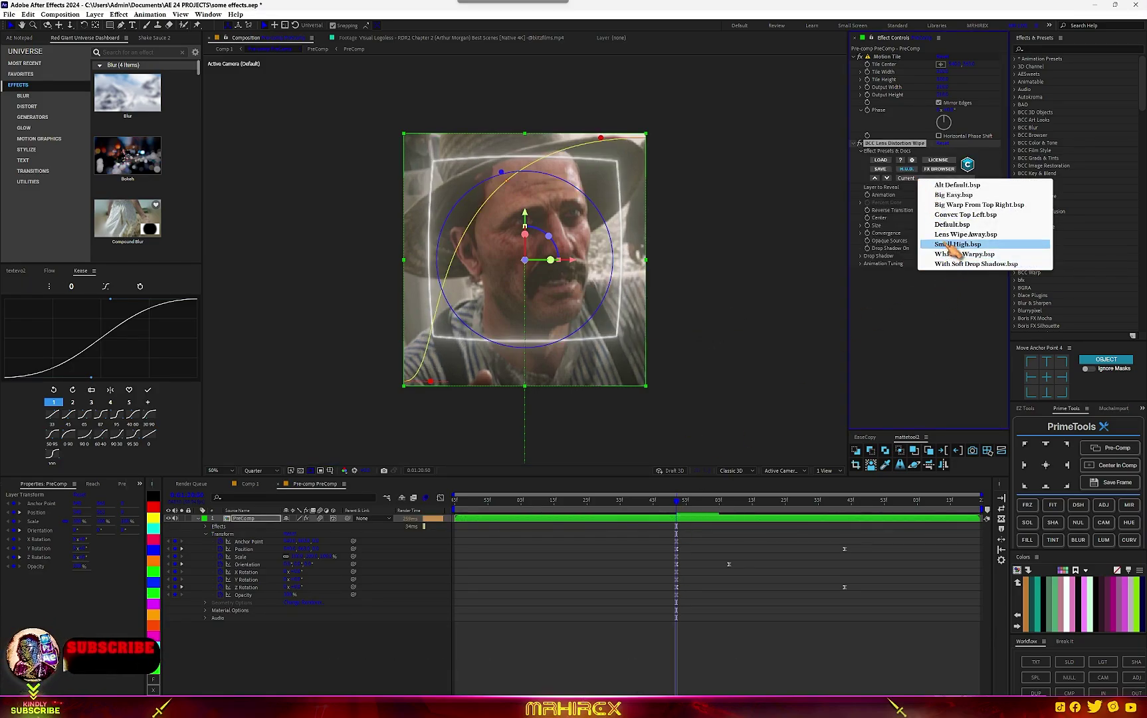
left_click(957, 216)
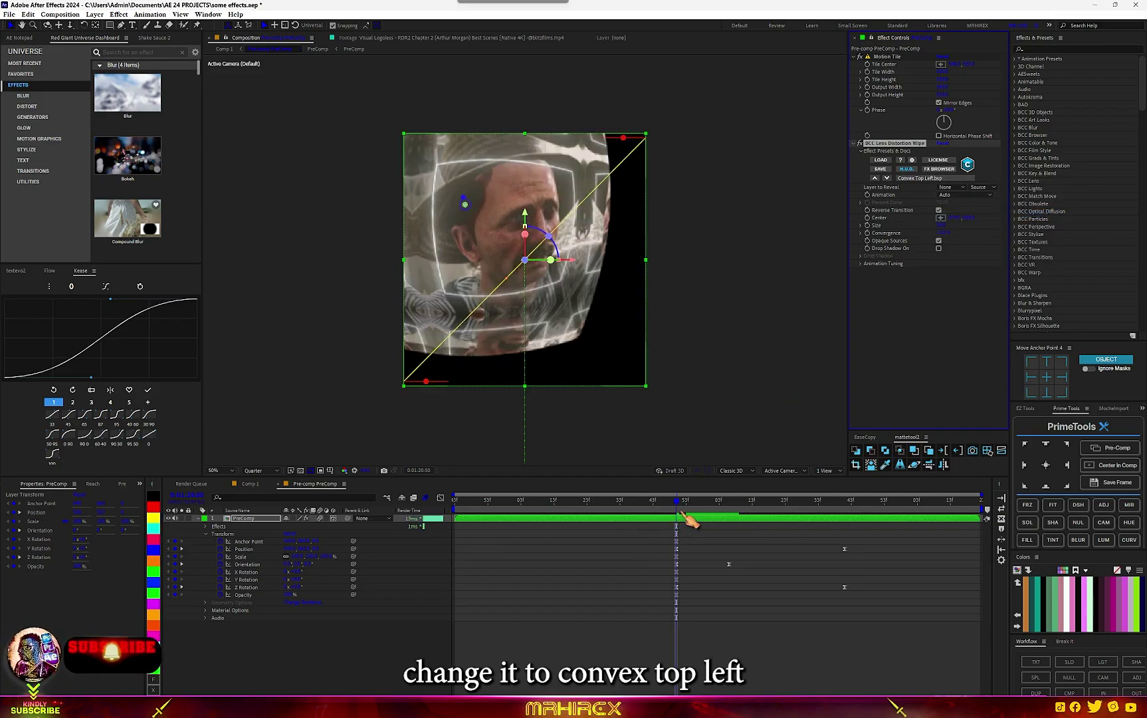
Set the lens distortion wipe's animation to Pct. Done with Reverse Transition enabled, adjust Percent Done, and preview the move.
left_click(939, 211)
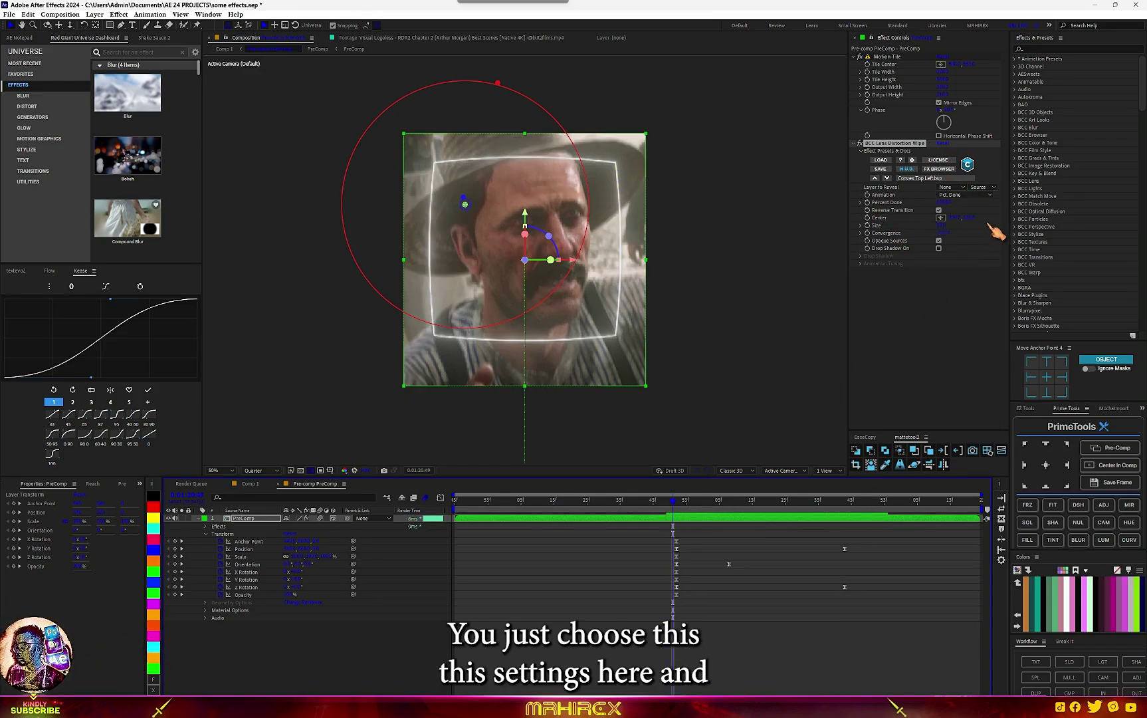
left_click(943, 203)
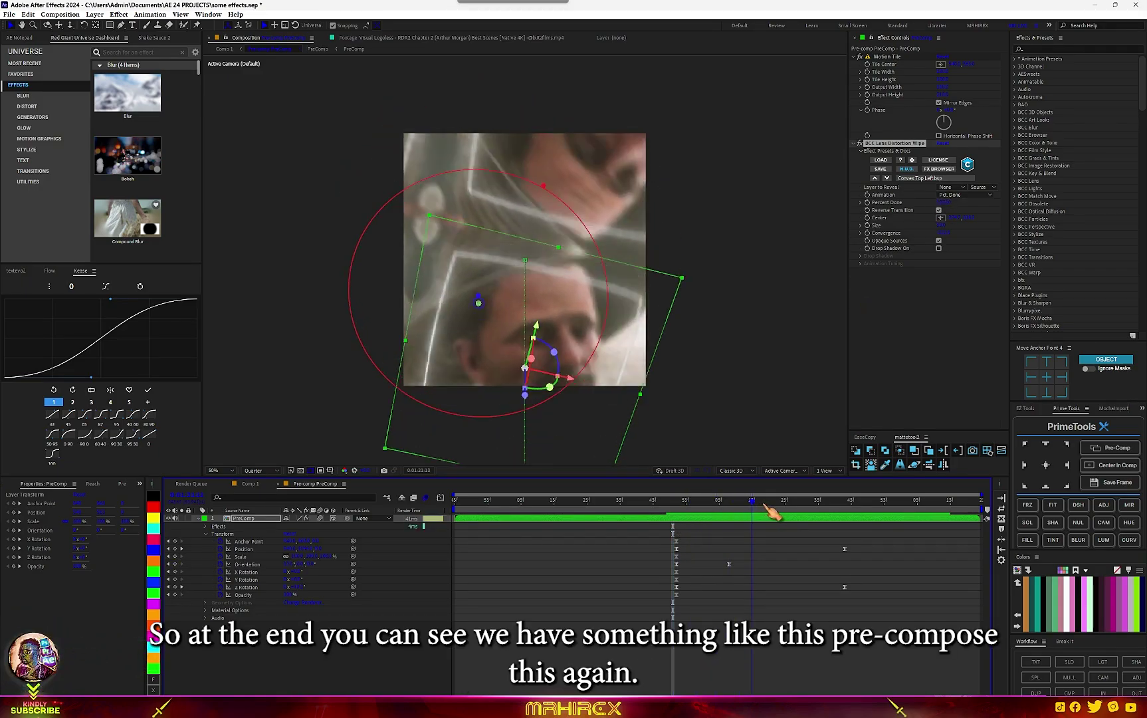
key("space")
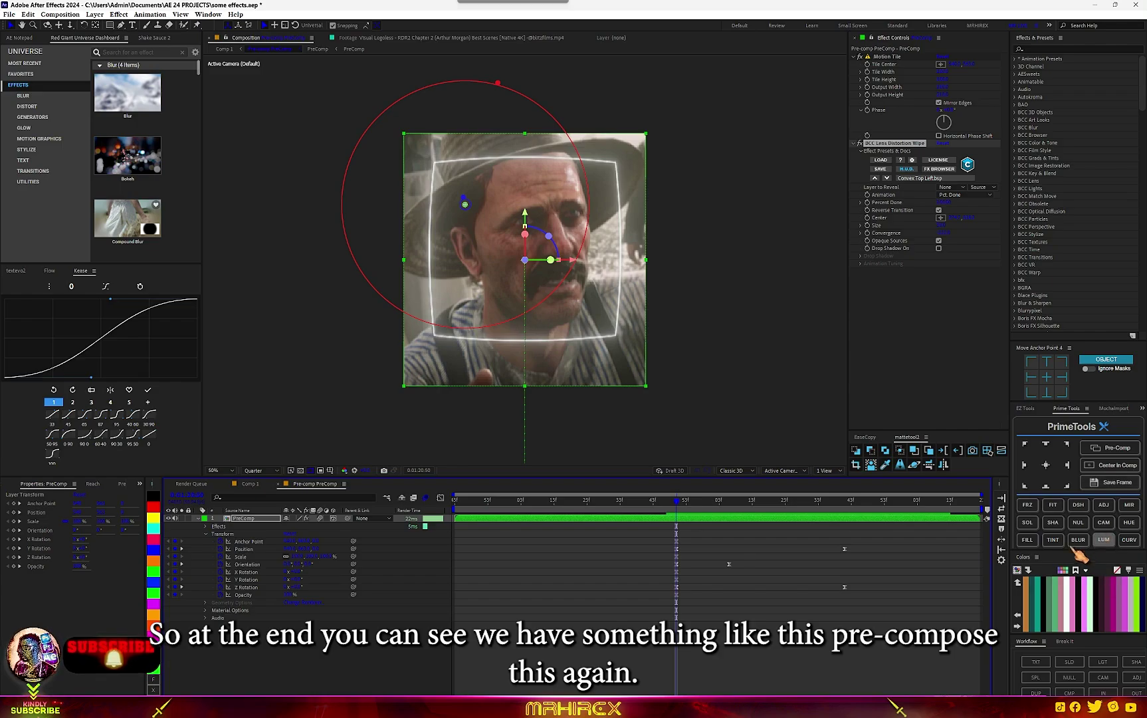
Pre-compose the clip again and apply BCC Linear Wipe OBSOLETE with an angled direction, Pct. Done animation and Invert Wipe enabled.
left_click(1068, 692)
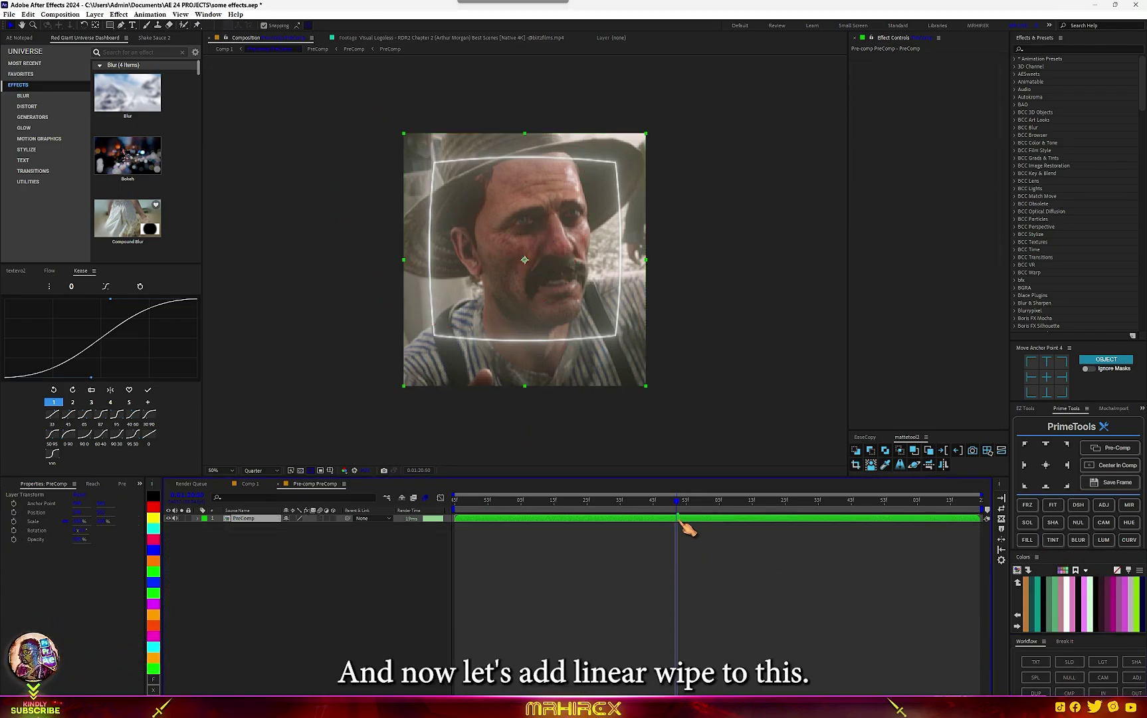
key("ctrl+space")
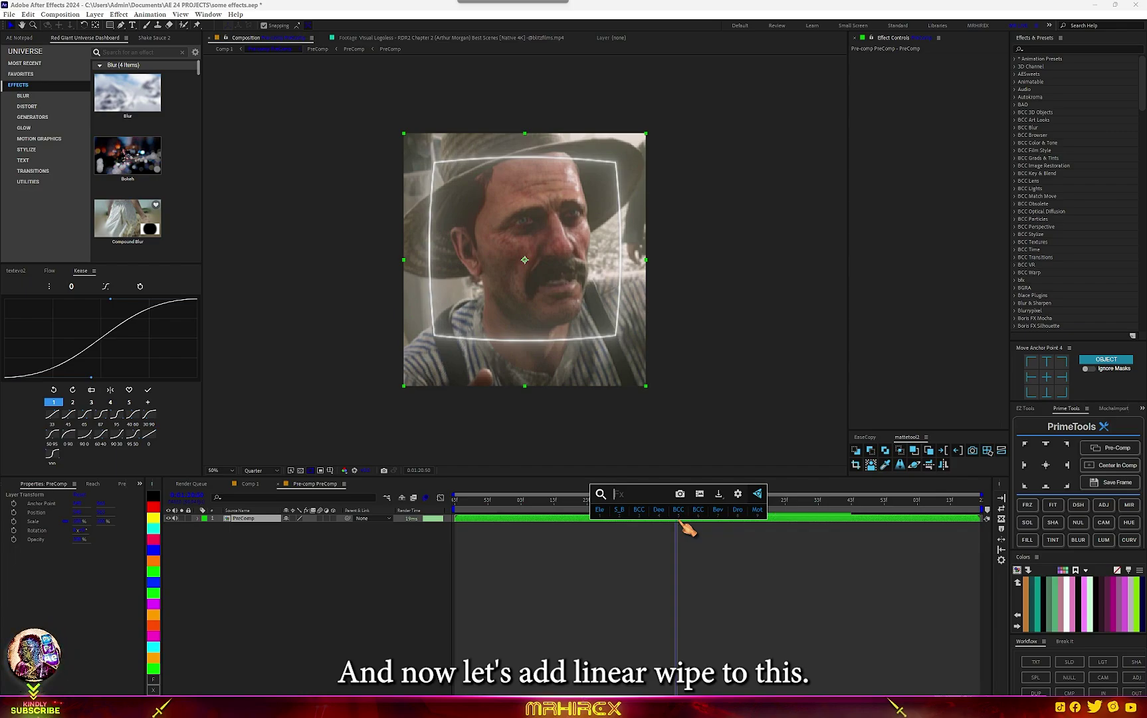
type("wip")
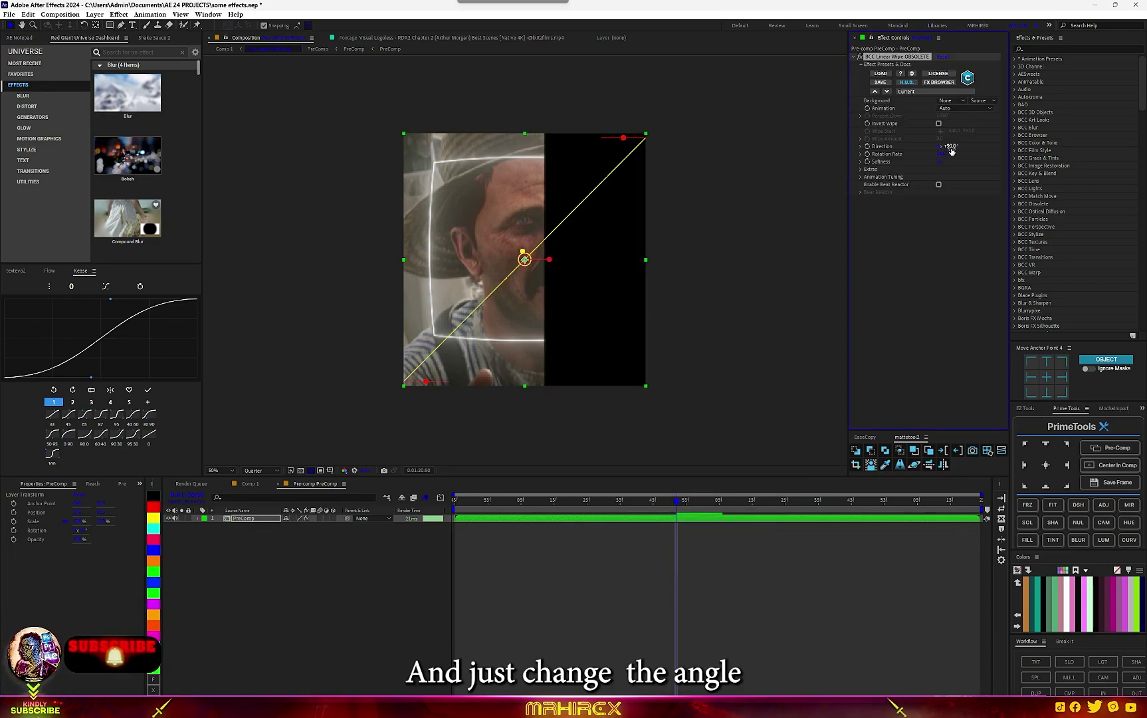
left_click_drag(948, 147, 971, 146)
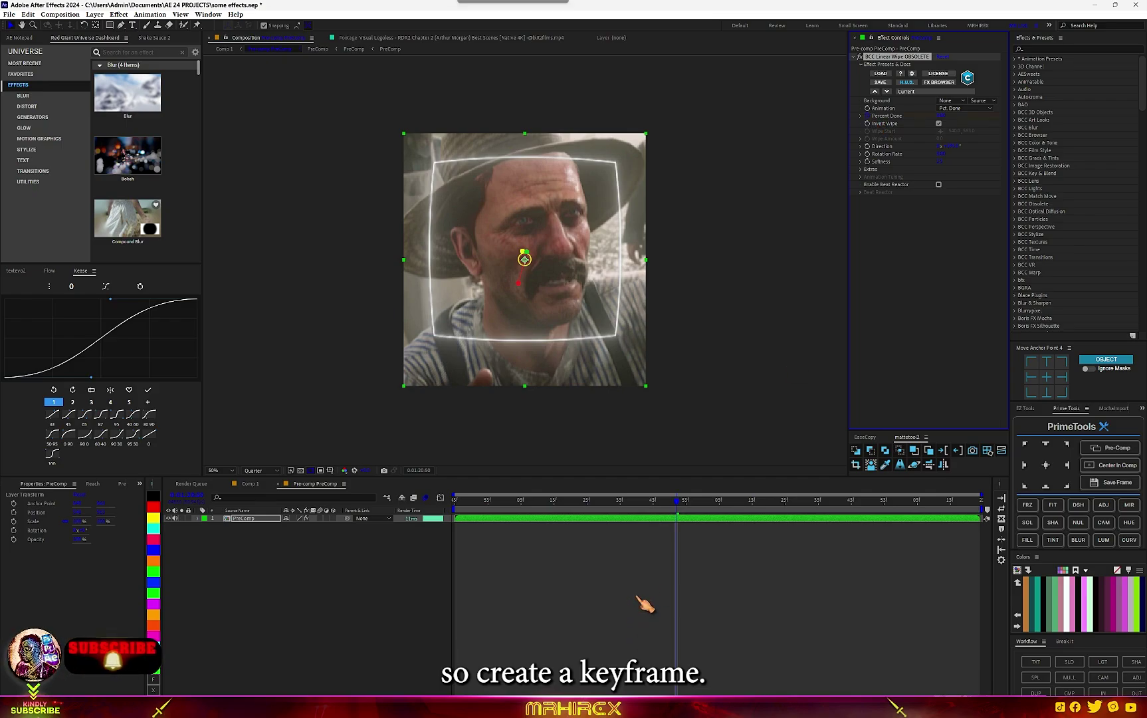
Keyframe the linear wipe's Percent Done so the clip wipes away from the top as it drops, and increase the softness.
key("u")
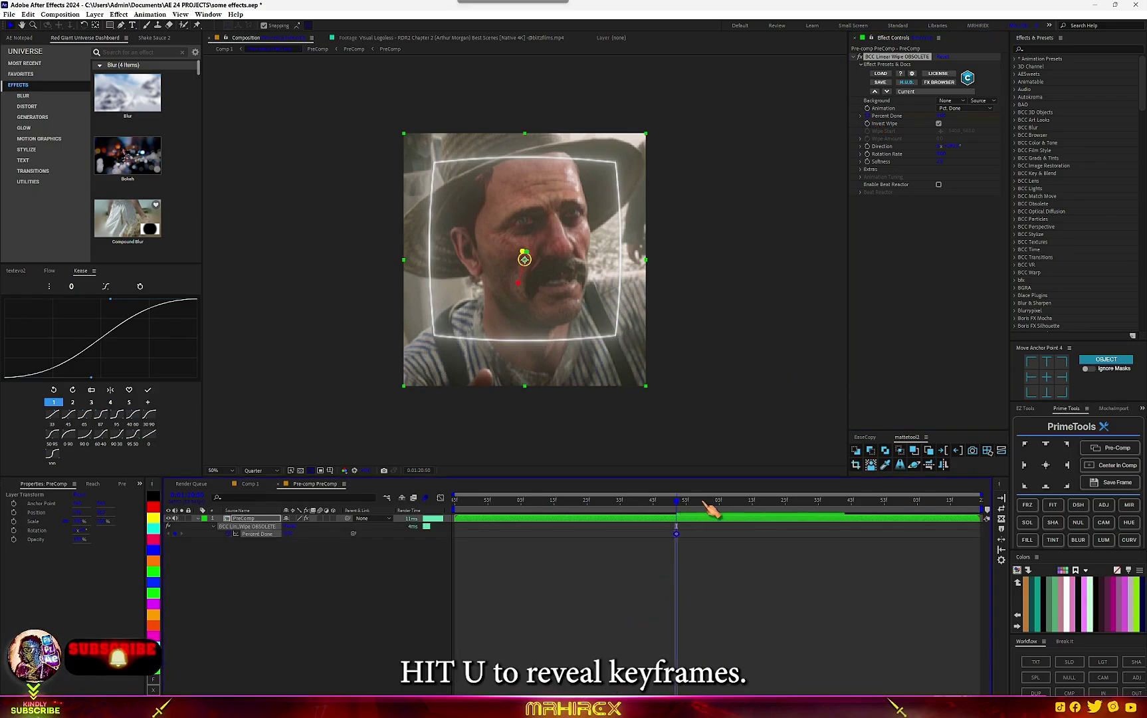
left_click_drag(759, 502, 787, 502)
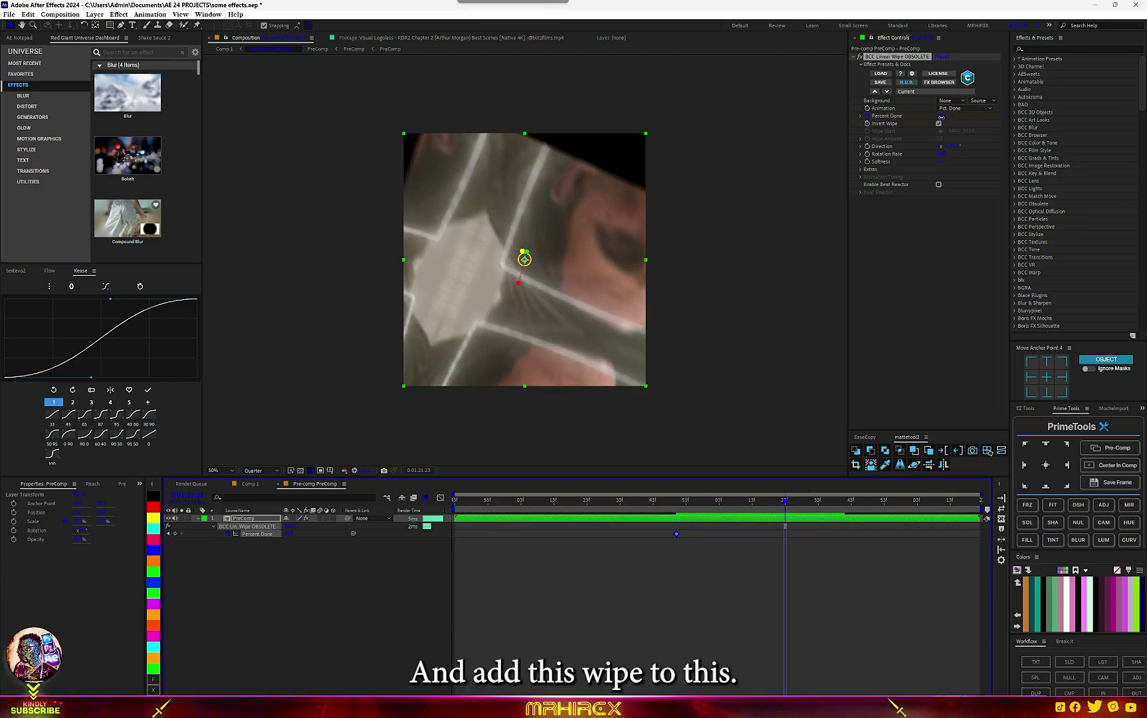
left_click_drag(941, 116, 991, 111)
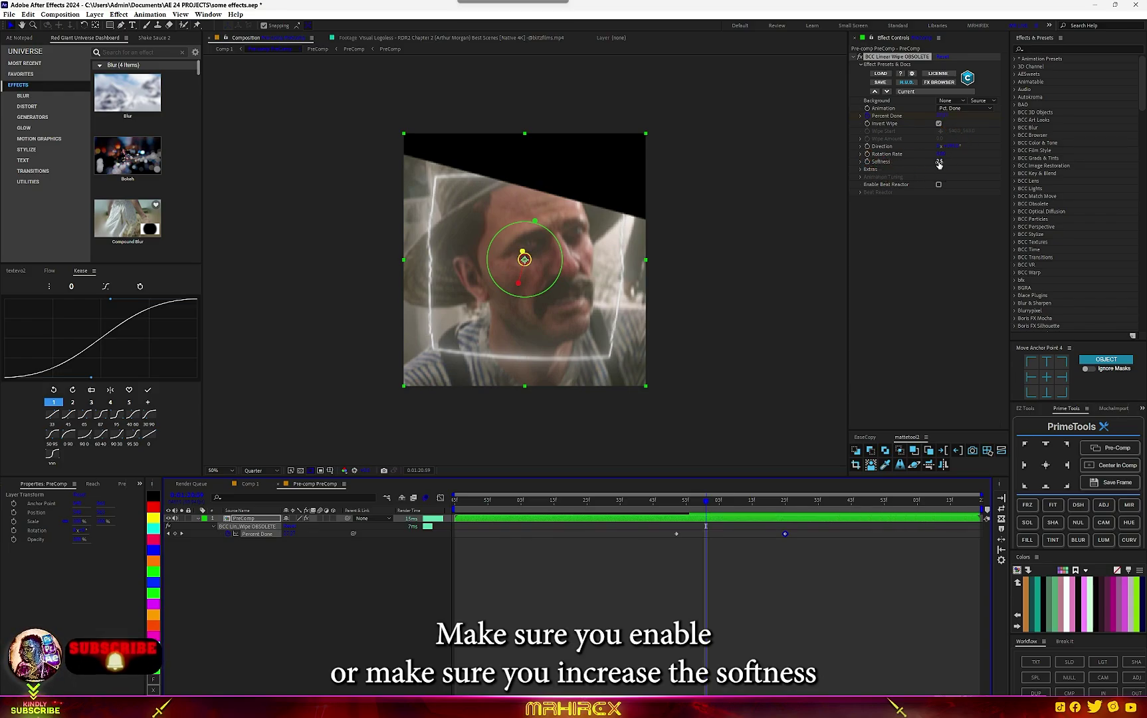
left_click_drag(941, 161, 944, 159)
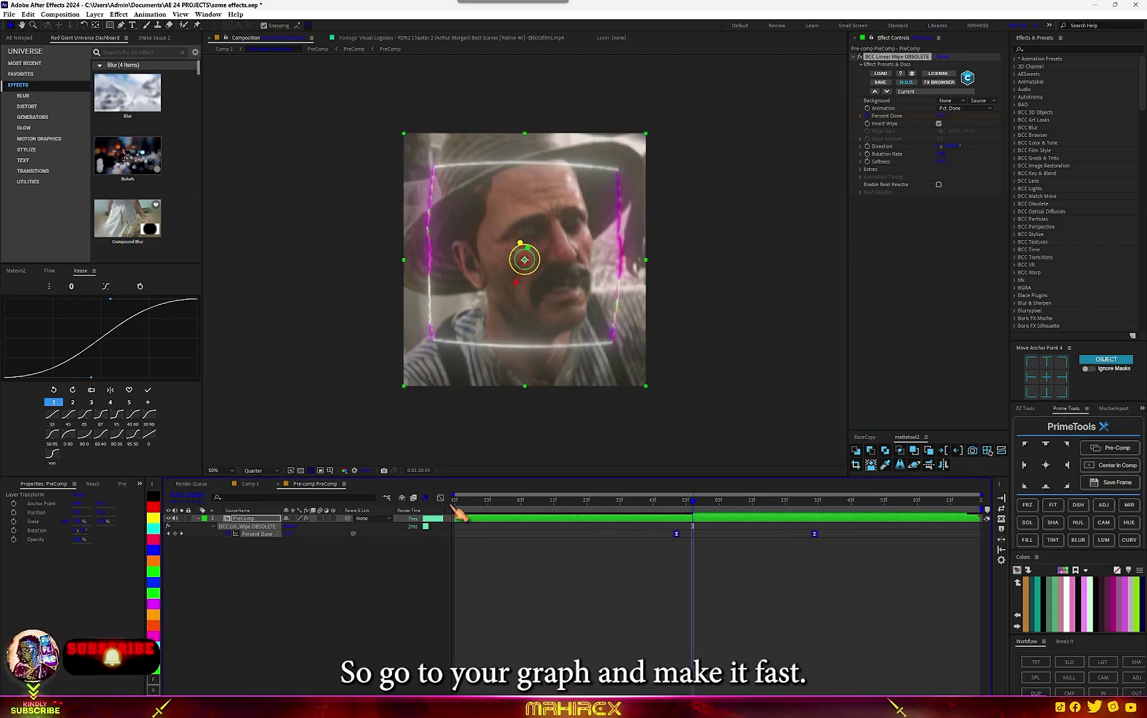
Reshape the speed graph of the linear wipe's Percent Done keyframes so the wipe starts fast and eases out slowly.
left_click(440, 497)
left_click_drag(617, 594, 668, 673)
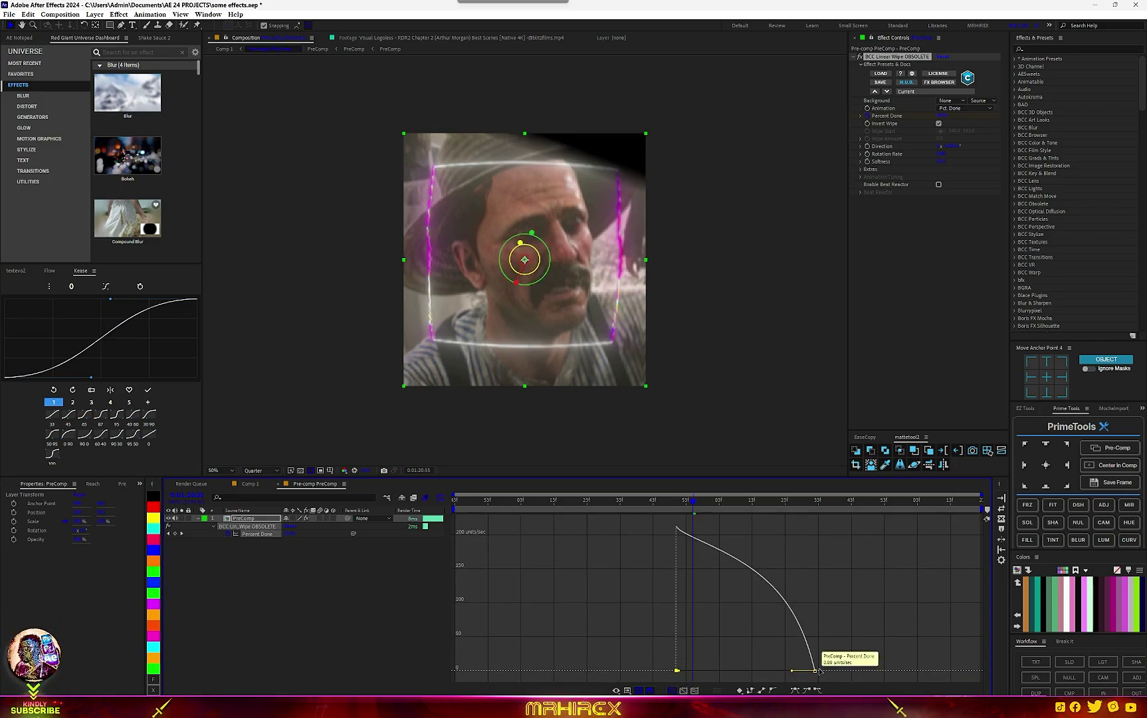
left_click_drag(838, 655, 731, 673)
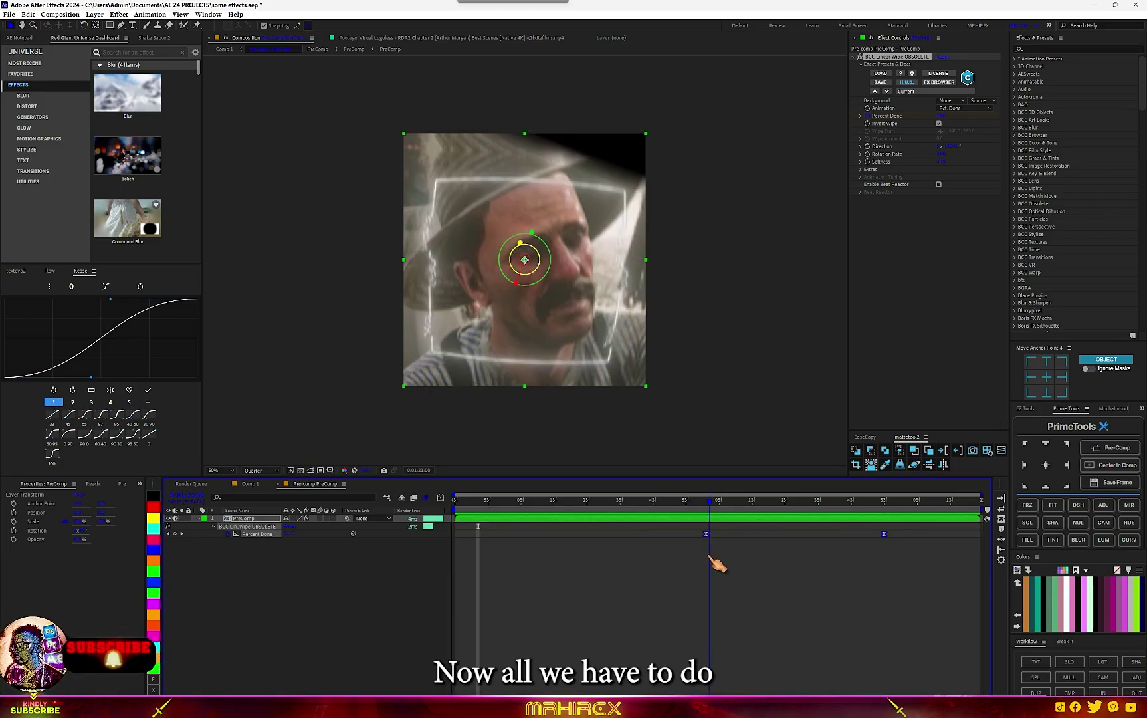
Apply two S_Shake effects to the precomp with Motion Blur enabled and Amplitude keyframed around the wipe.
left_click_drag(709, 554, 706, 558)
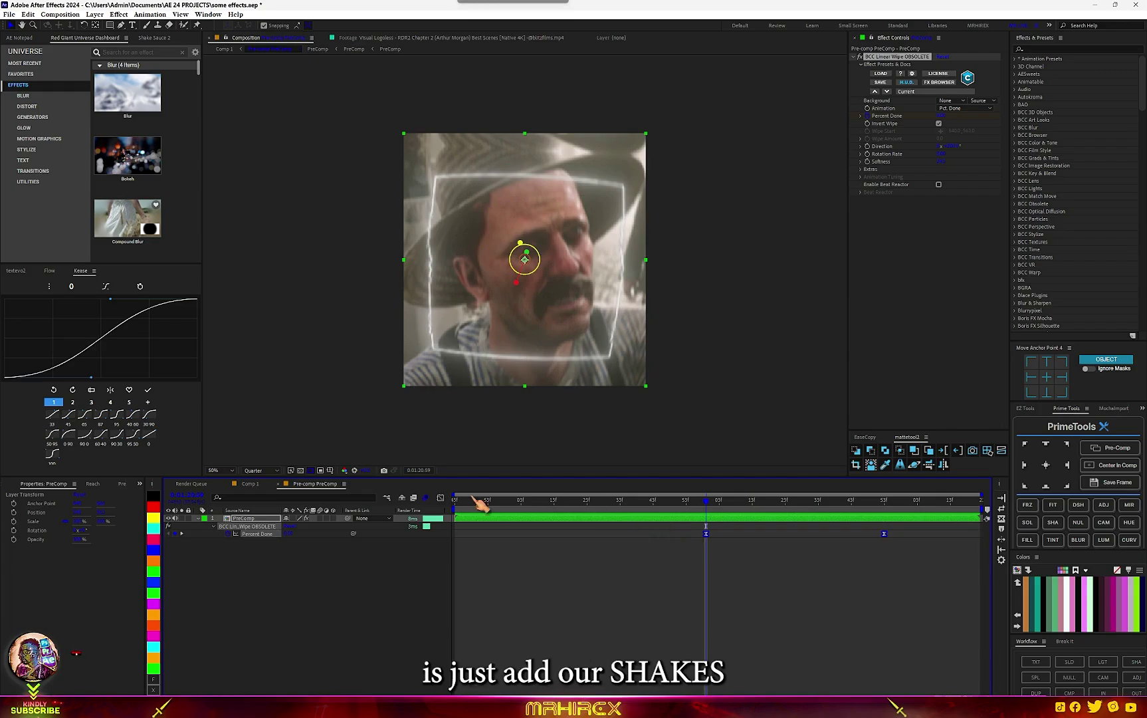
left_click(251, 519)
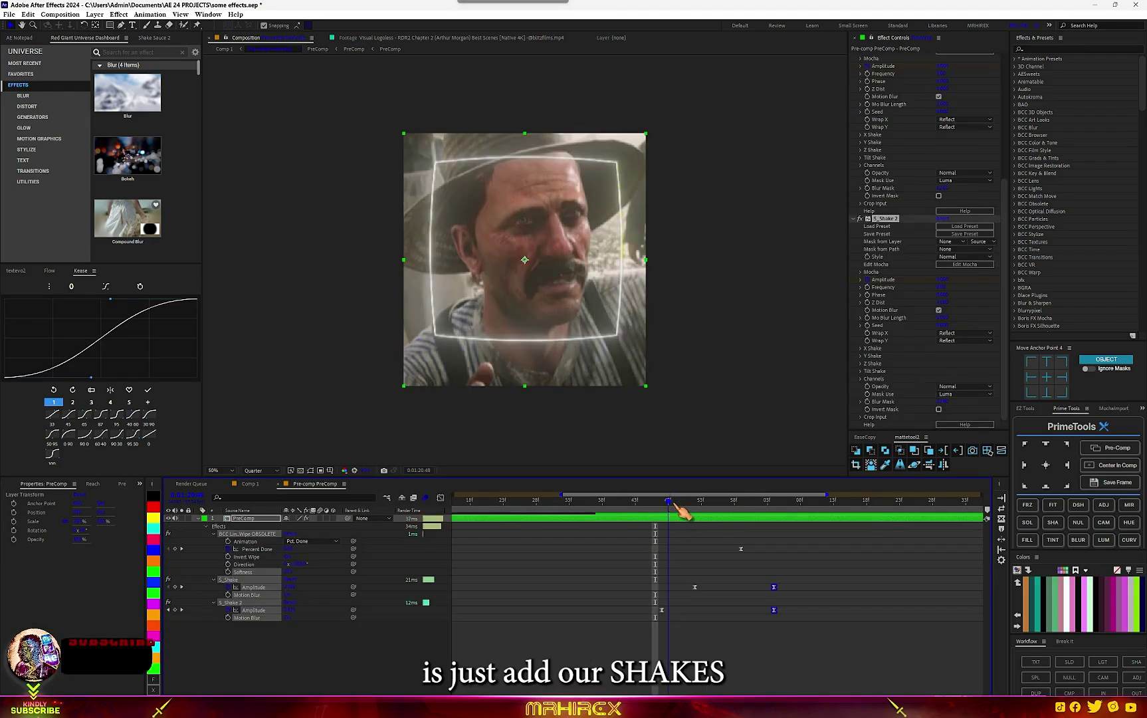
left_click_drag(673, 504, 693, 506)
left_click(694, 517)
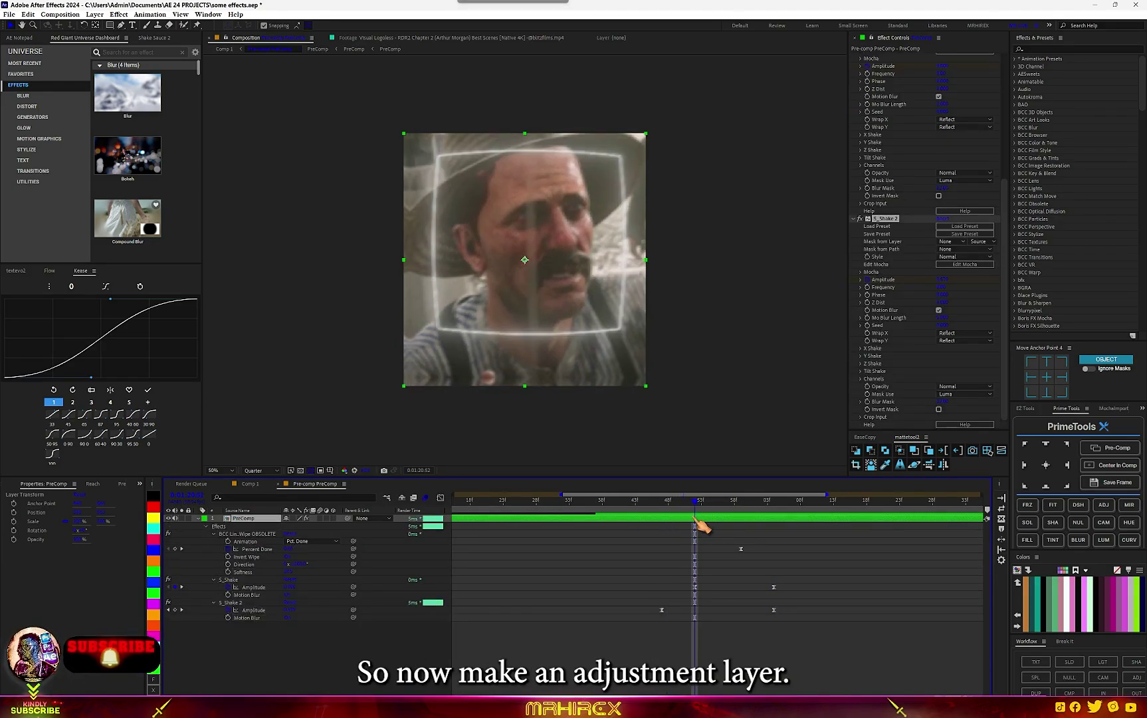
Create an adjustment layer above the precomp and apply uni.Bokeh to it.
left_click(1104, 506)
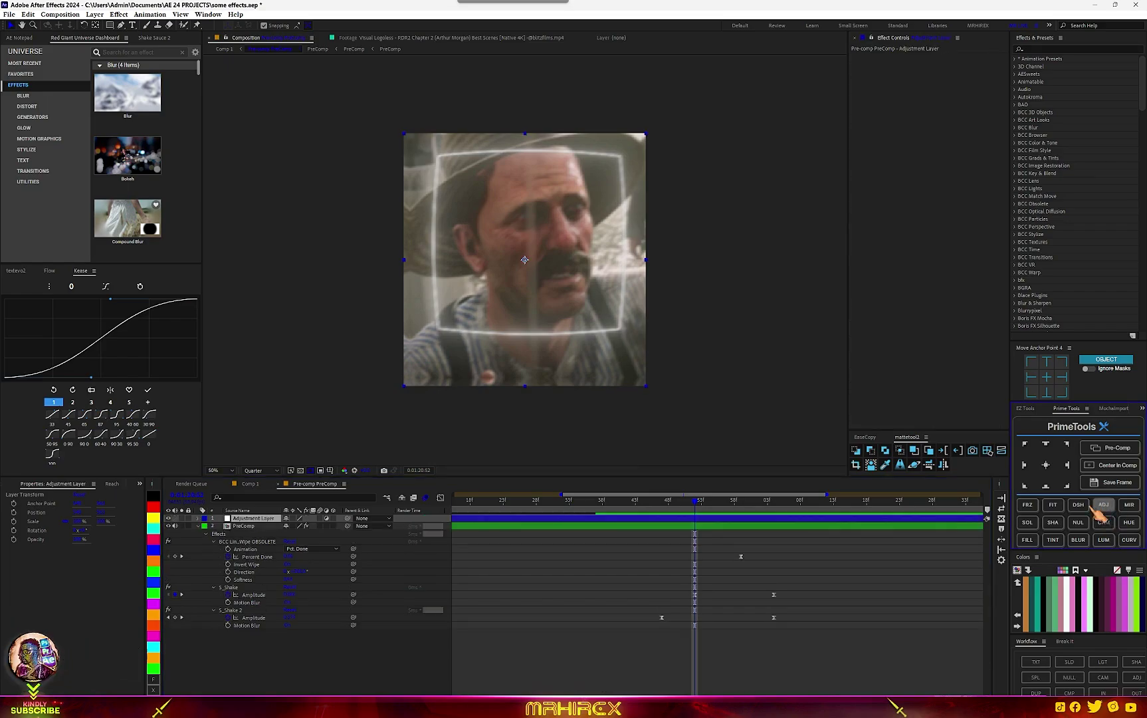
key("ctrl+space")
type("uni")
key("Return")
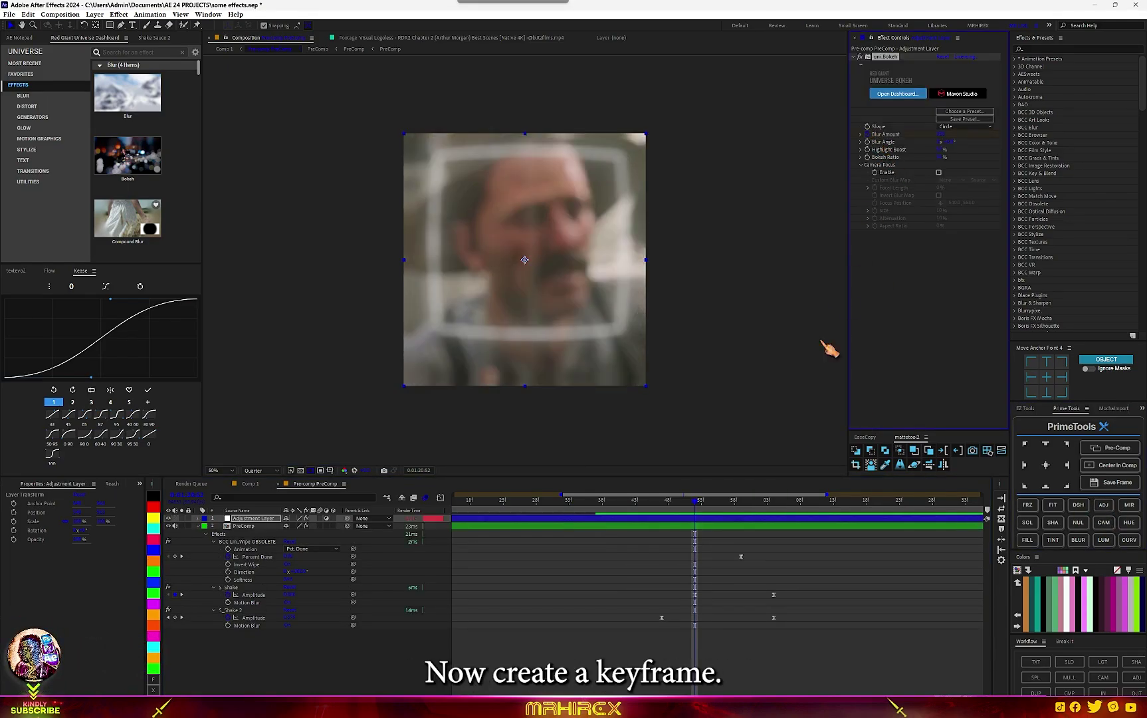
Keyframe the bokeh's Blur Amount to ramp from sharp to blurred just before the wipe, using the Triangle shape.
key("u")
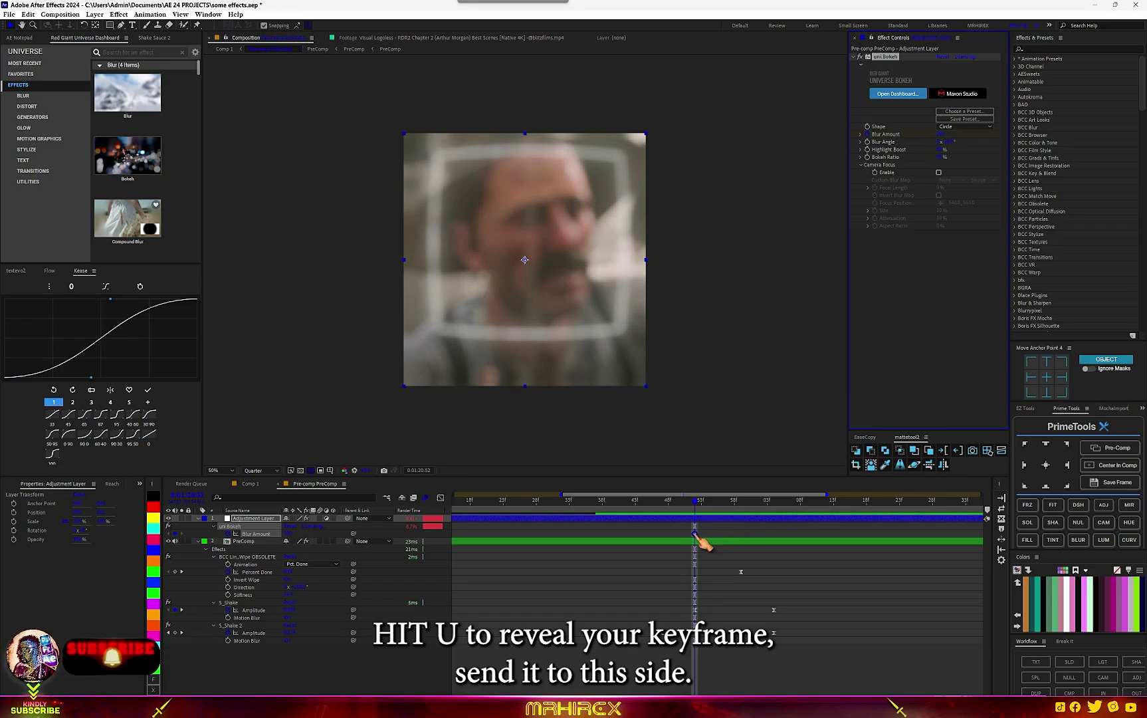
left_click_drag(695, 536, 662, 535)
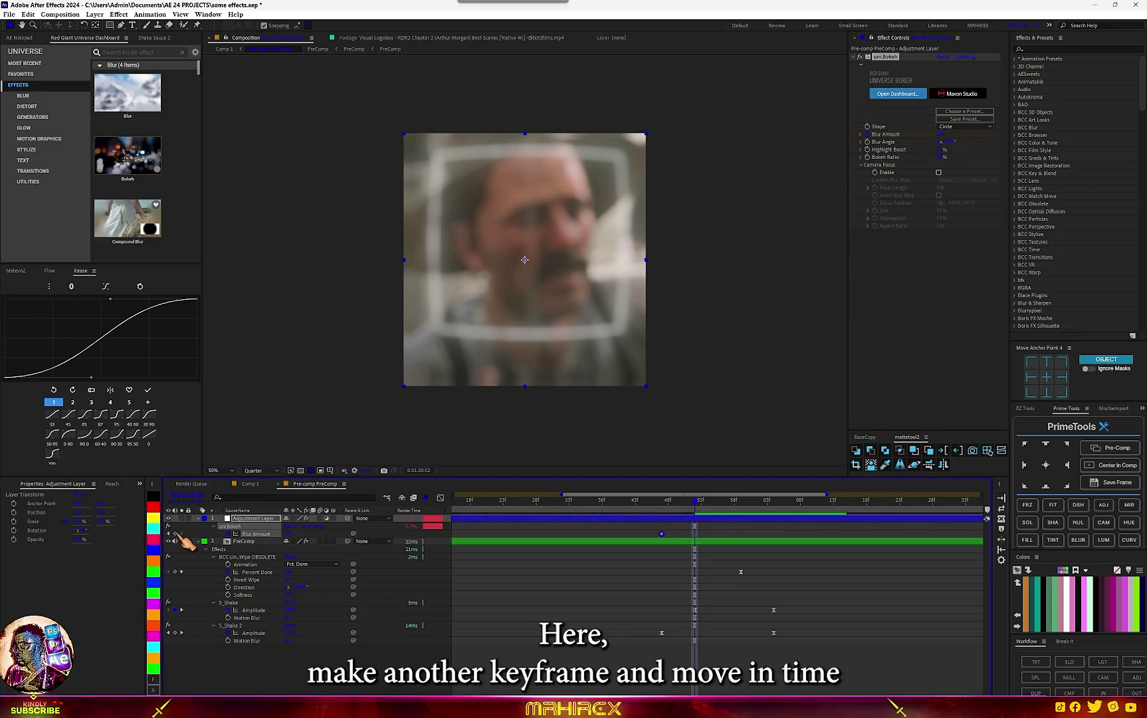
left_click(696, 505)
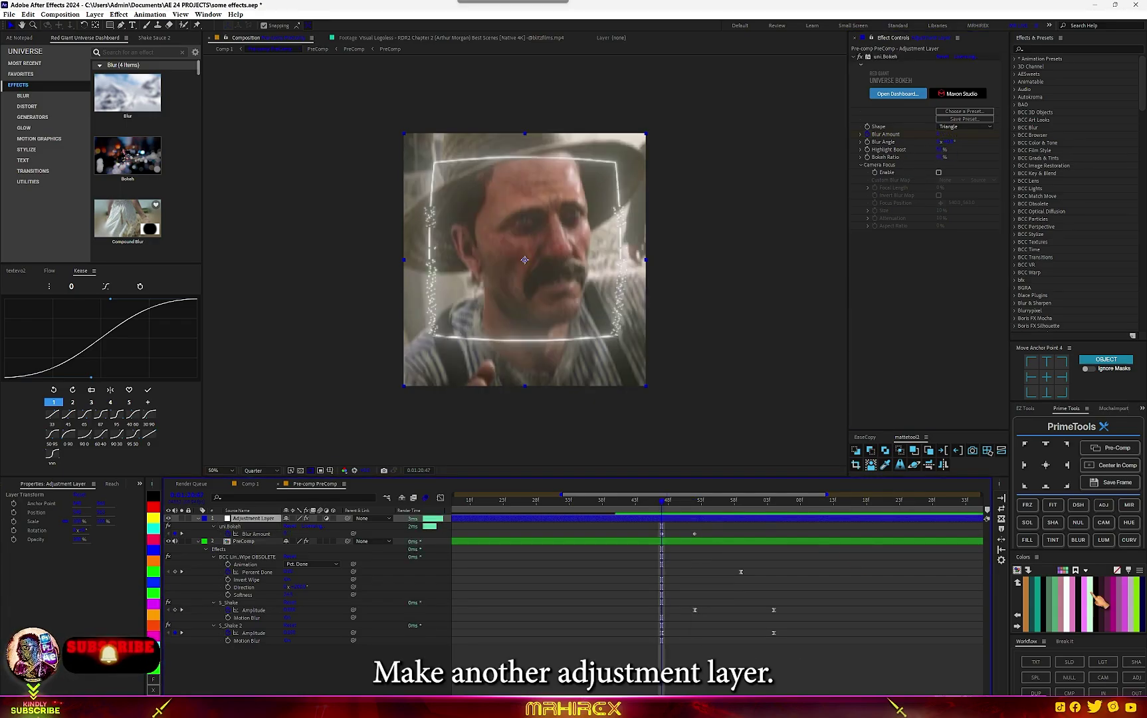
Create another adjustment layer at the start of the blur ramp and apply Tritone to it.
left_click(1103, 506)
key("ctrl+space")
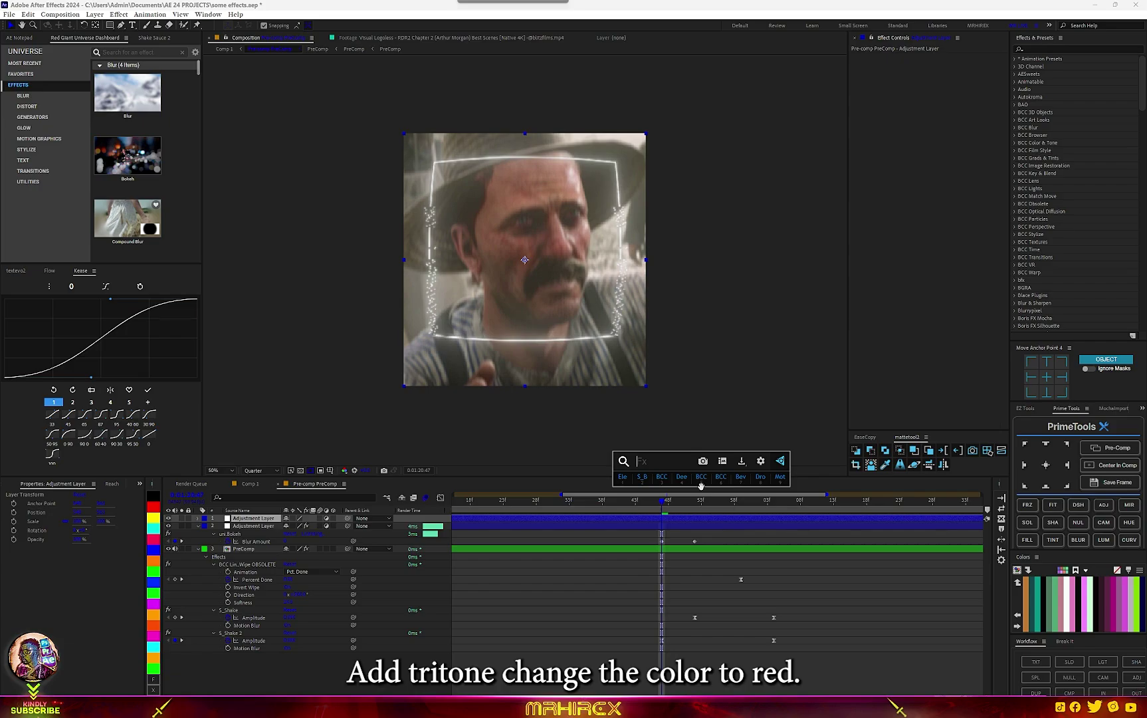
type("tri")
left_click(703, 489)
Set the Tritone Midtones color to red, E20707.
left_click(940, 72)
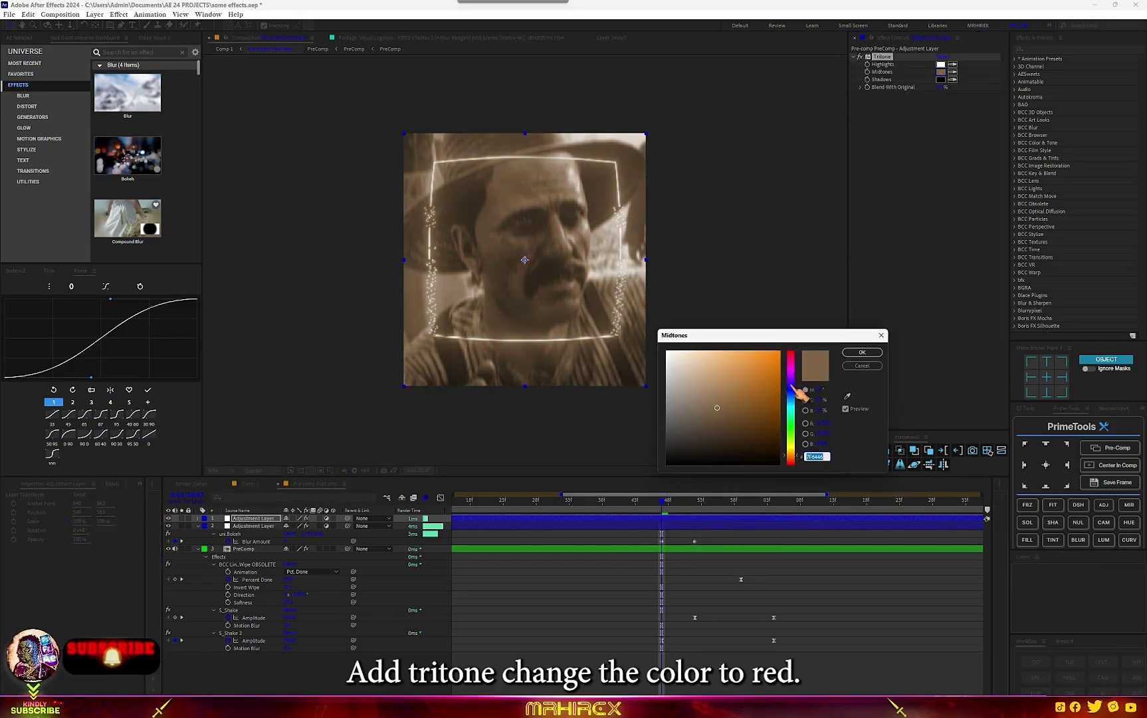
left_click(791, 353)
left_click_drag(769, 372, 775, 365)
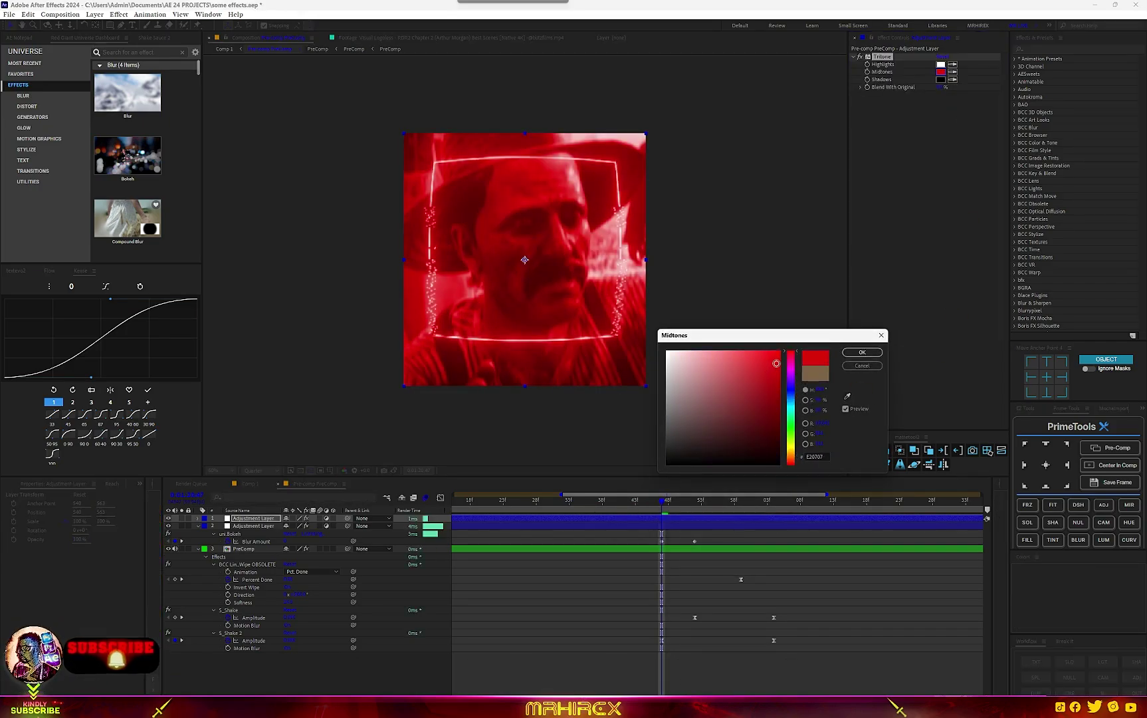
key("Return")
Keyframe the Tritone layer's Opacity to fade in alongside the blur keyframes, starting from 0.
key("t")
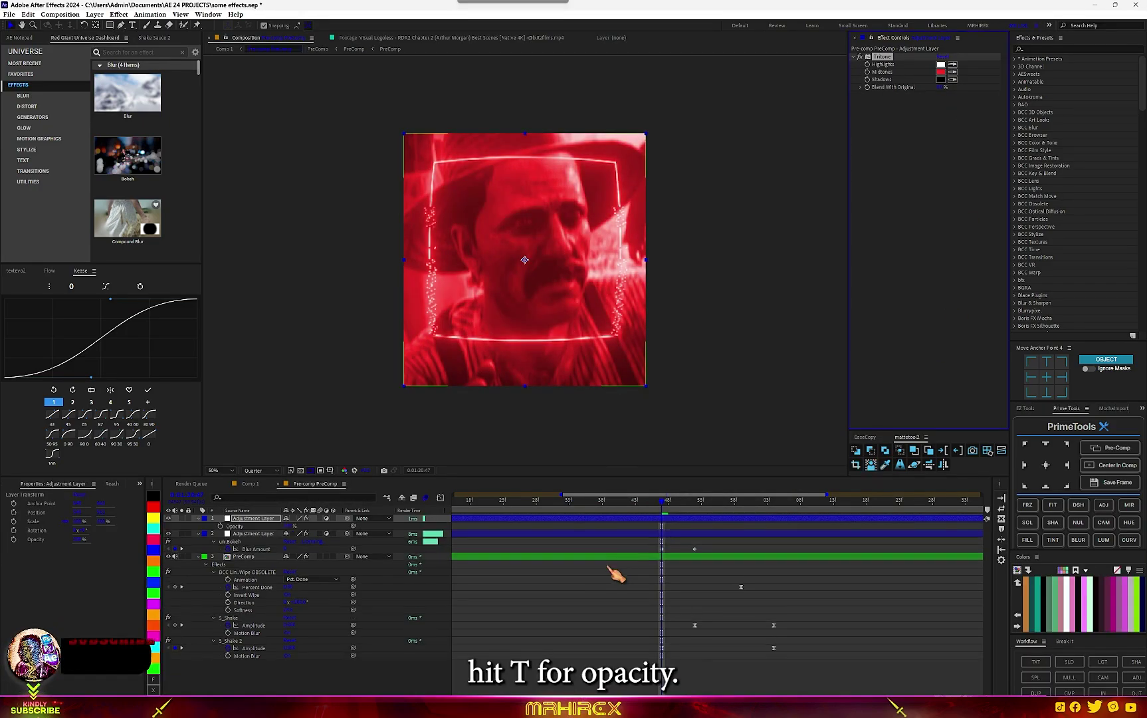
left_click(222, 526)
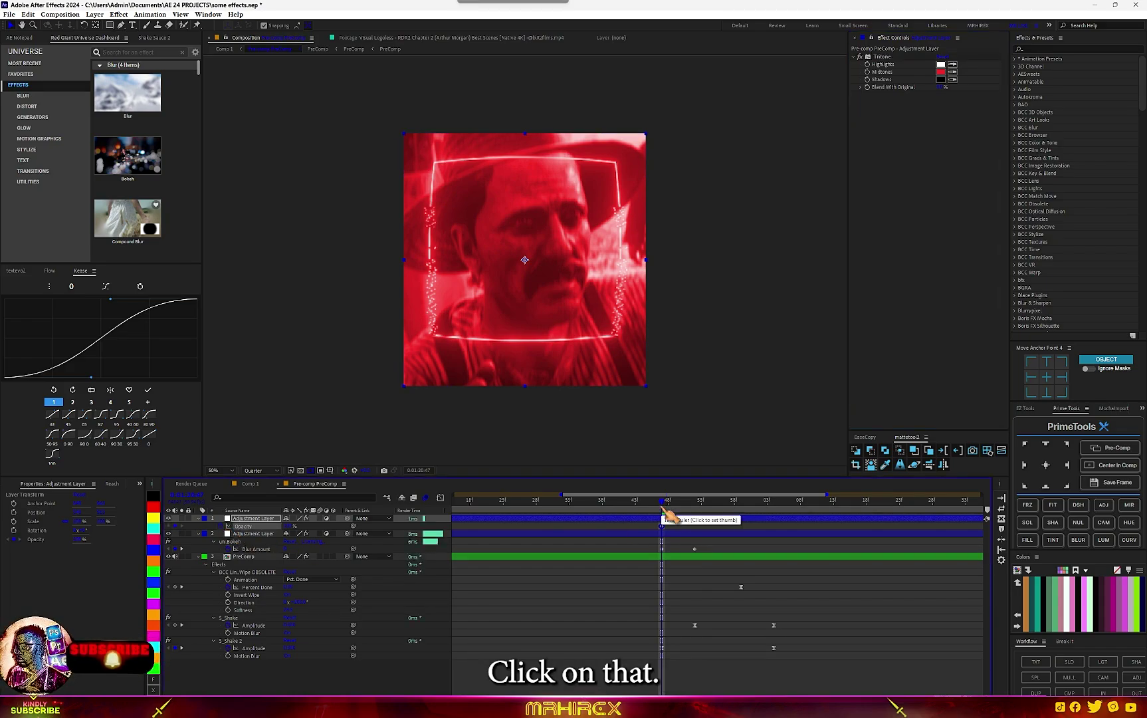
left_click_drag(666, 511, 696, 512)
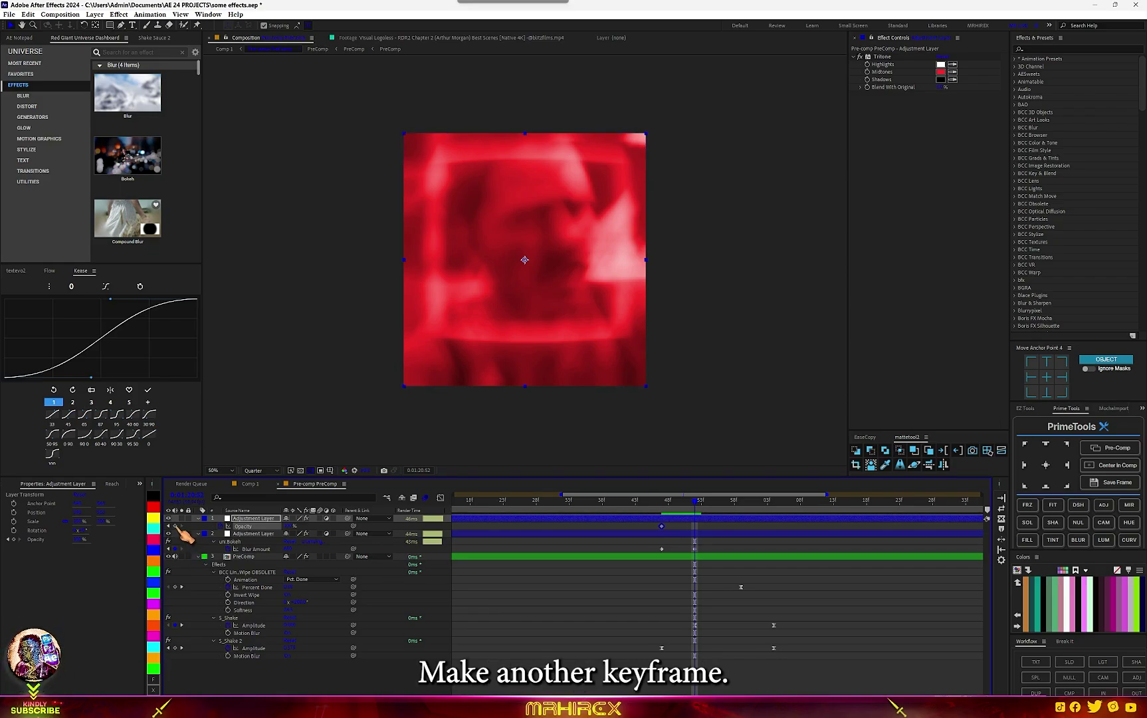
left_click(663, 502)
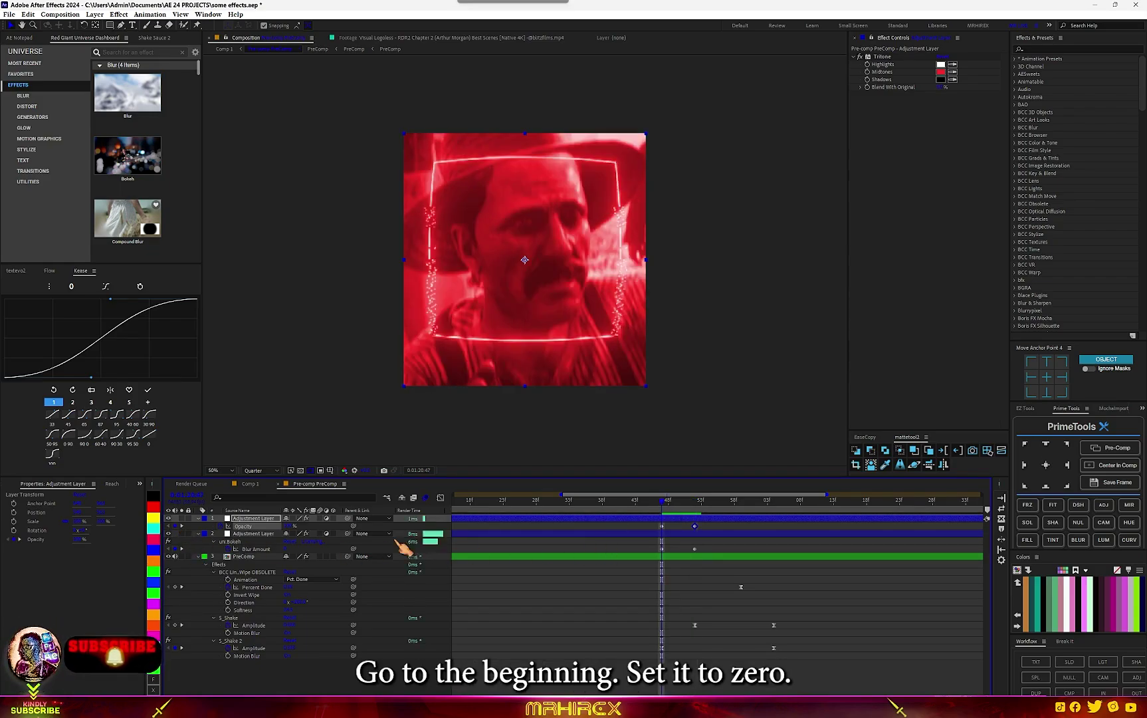
type("0")
key("Return")
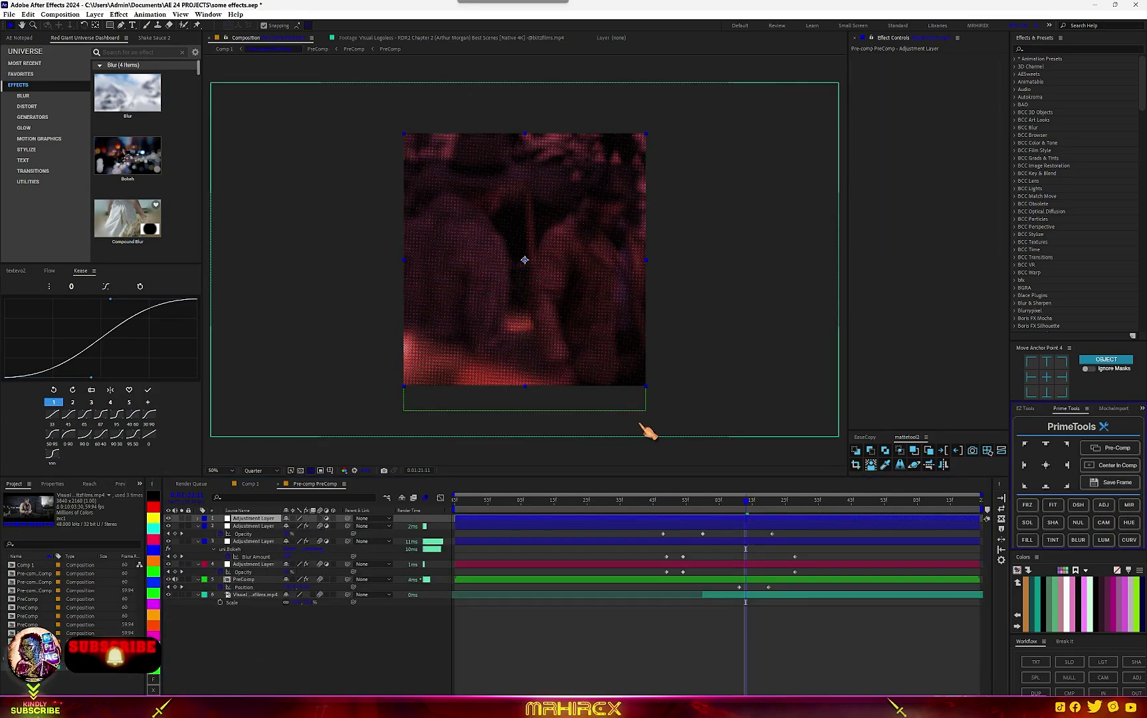
Apply BCC+Motion Blur ML to the topmost adjustment layer with Shutter Angle 360 and Shutter Phase -180.
key("ctrl+space")
type("ml")
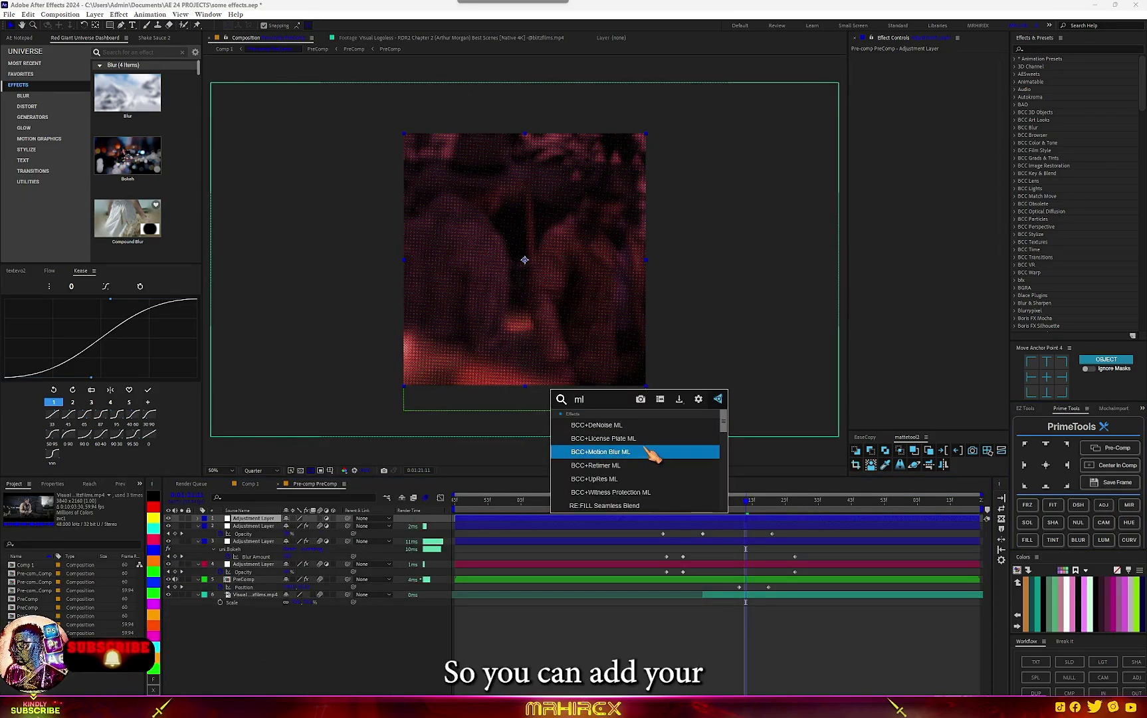
left_click(619, 452)
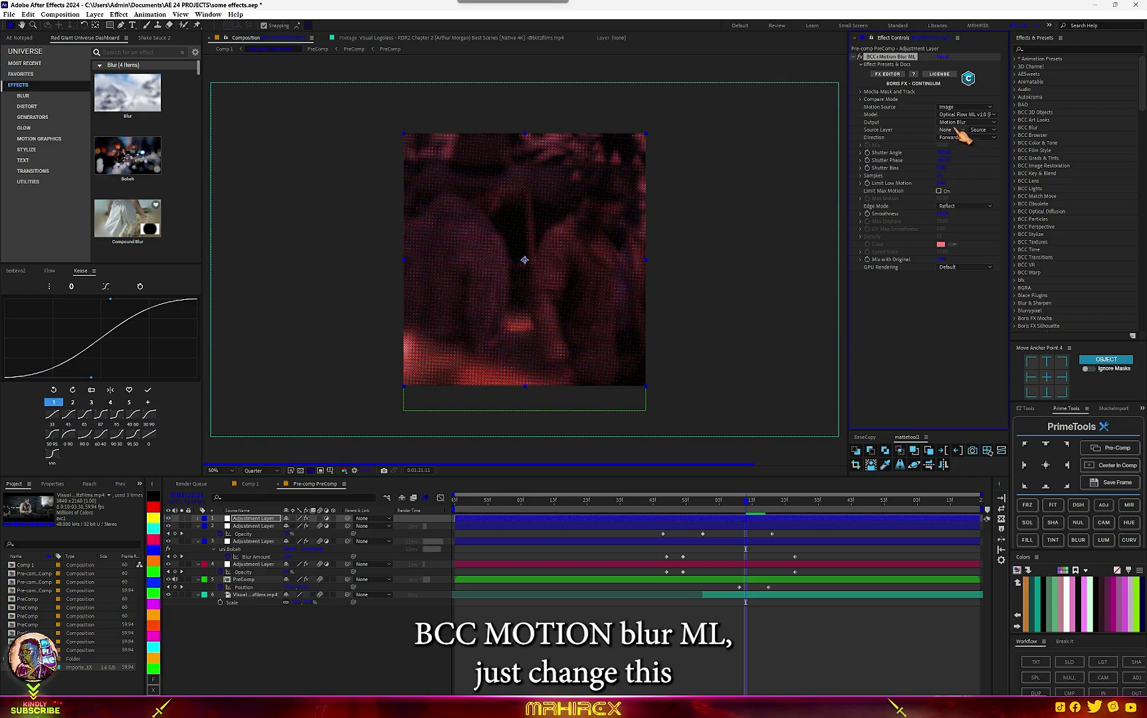
left_click(942, 152)
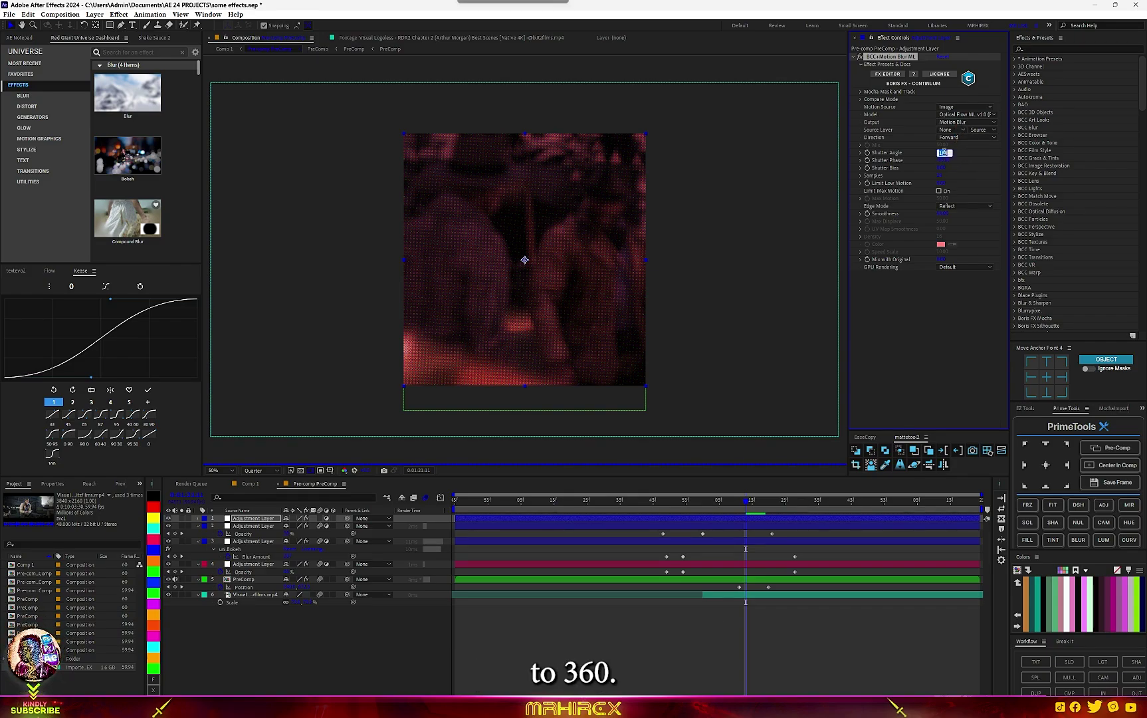
key("Return")
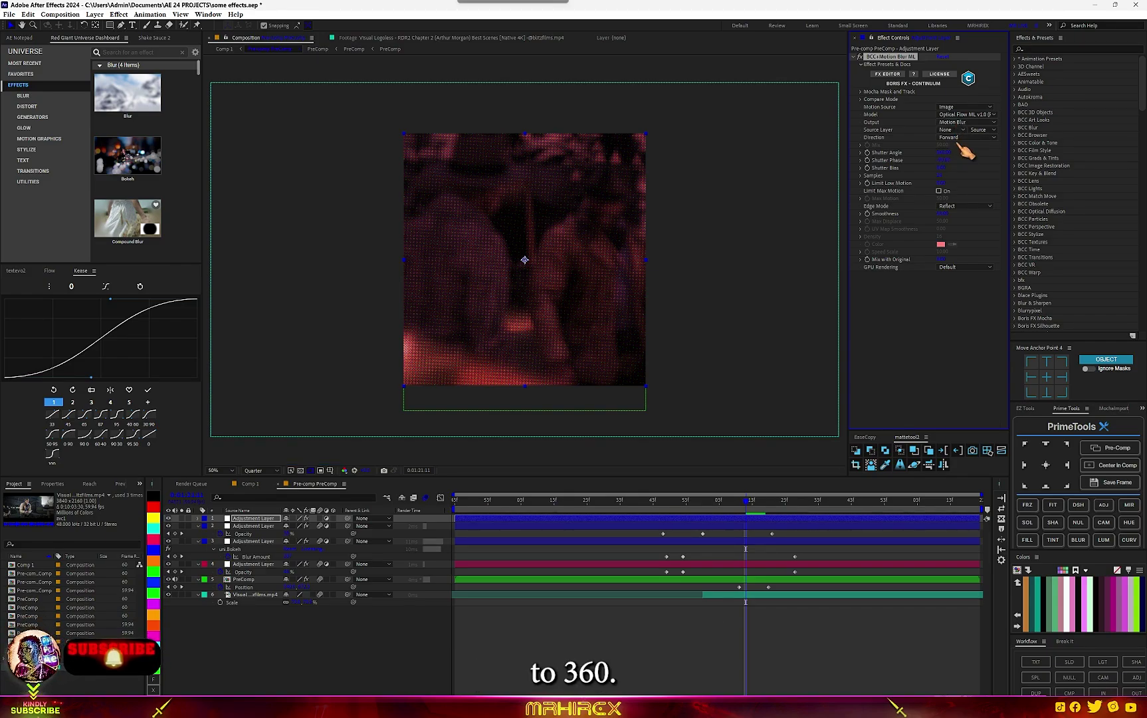
left_click(942, 160)
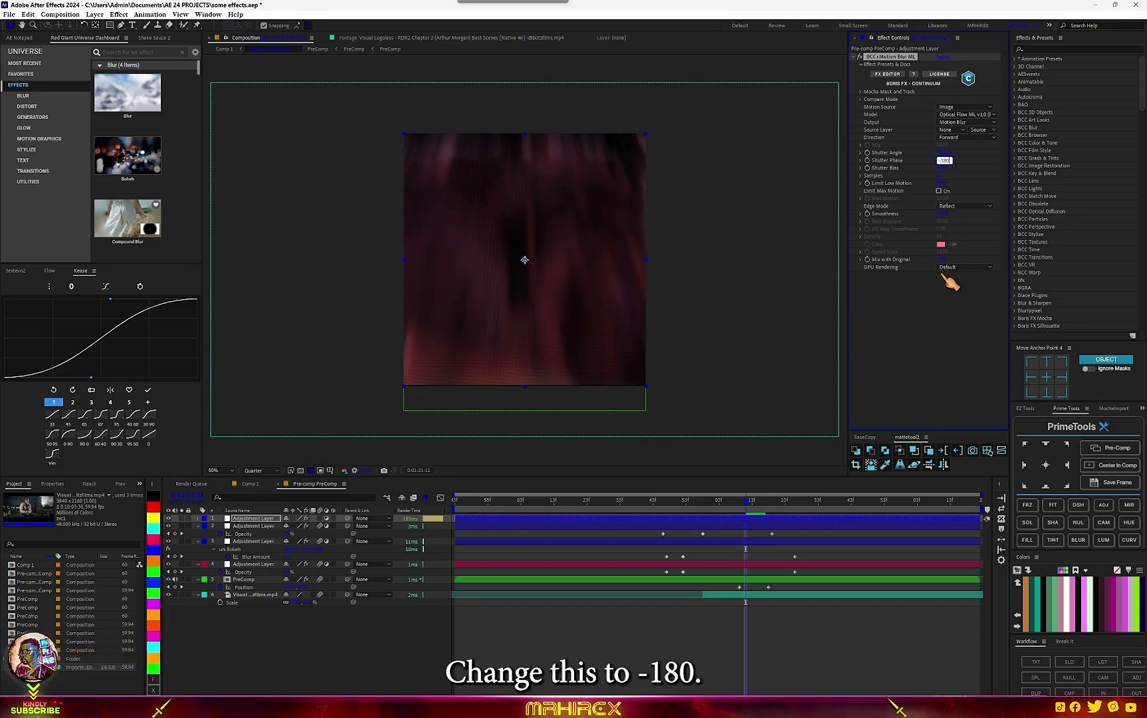
key("Return")
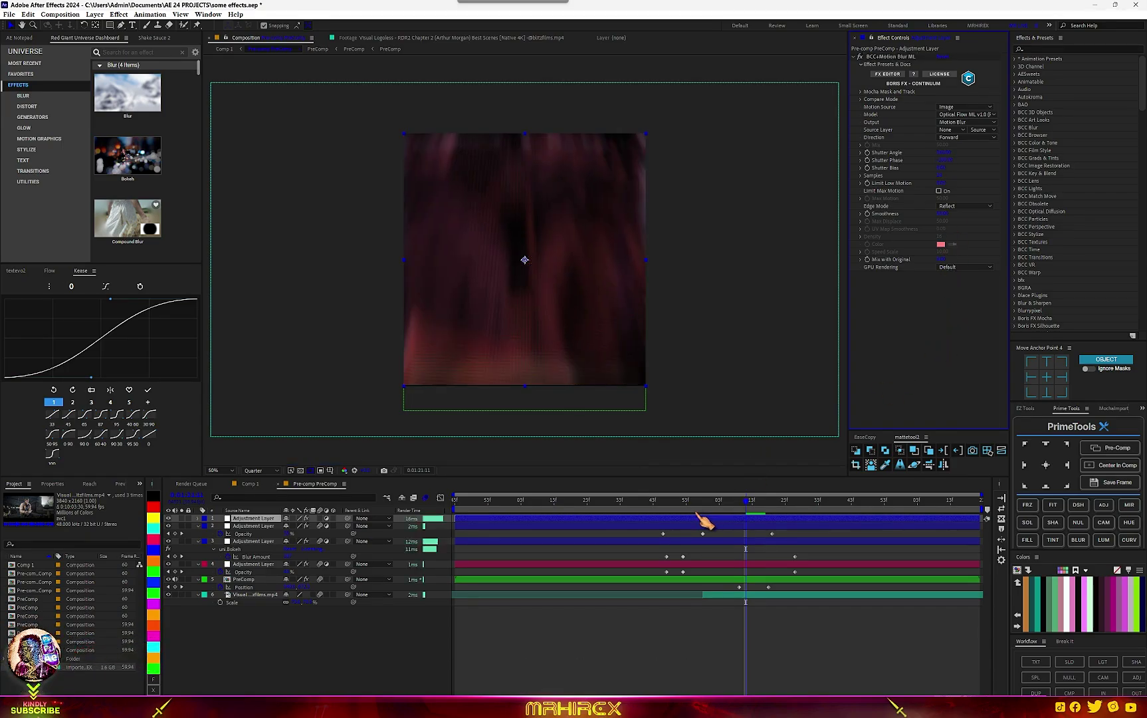
Preview the finished transition from the start of the composition and save the project.
key("space")
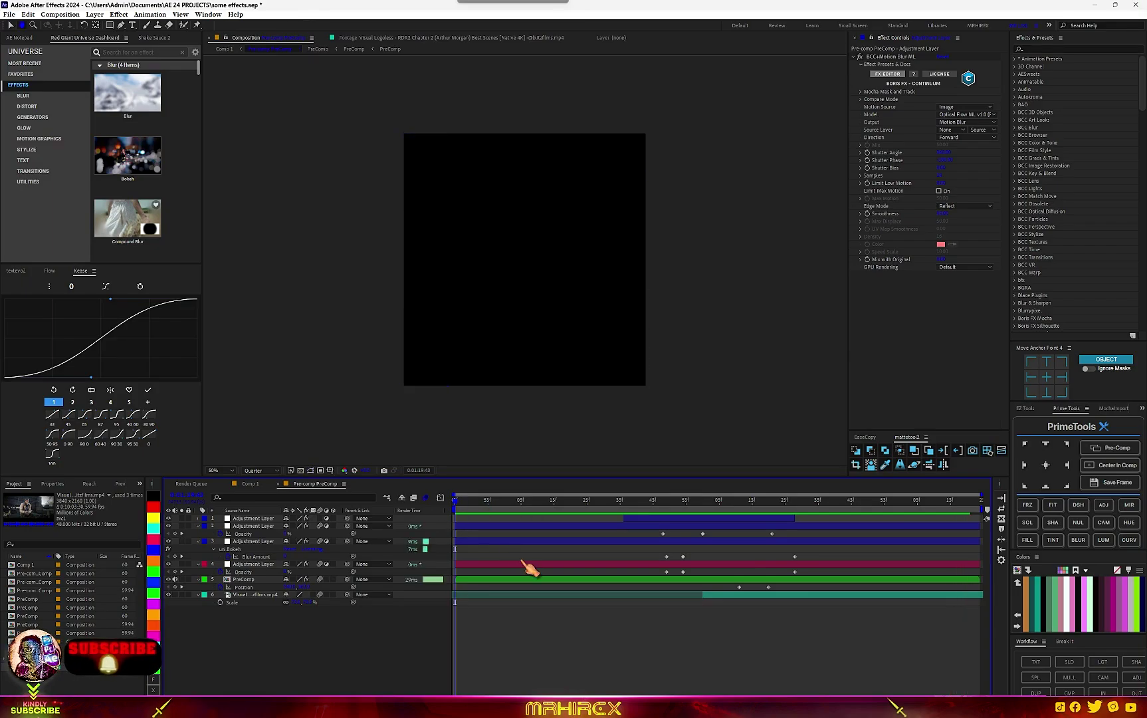
key("space")
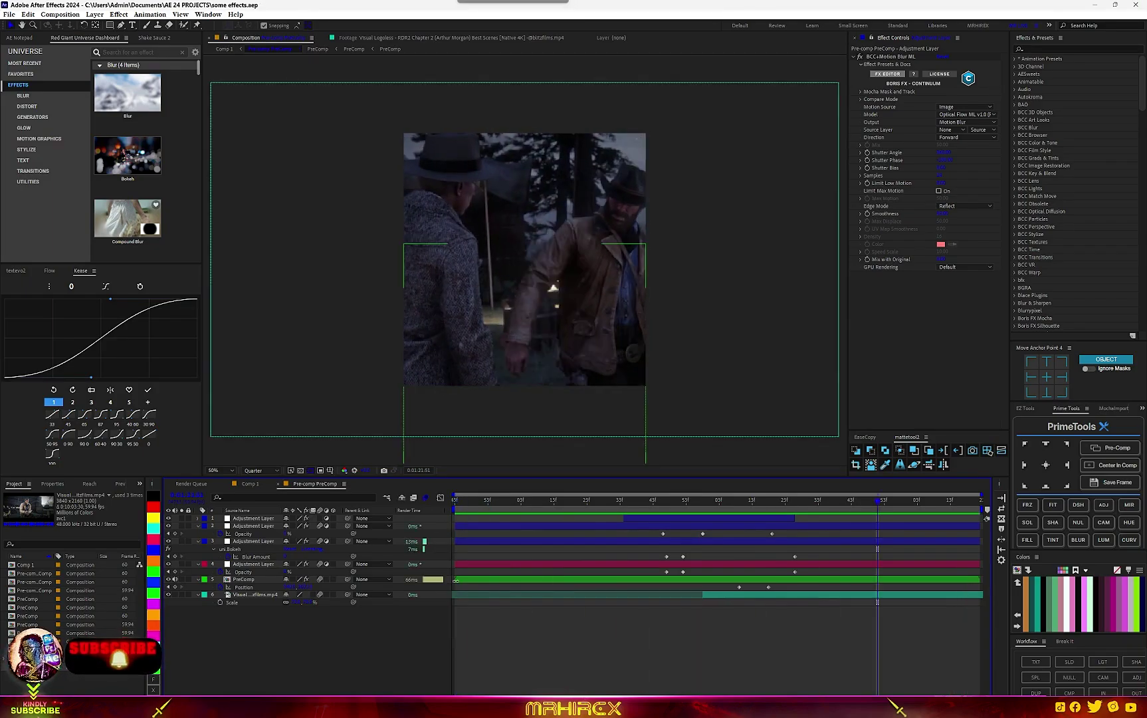
key("ctrl+s")
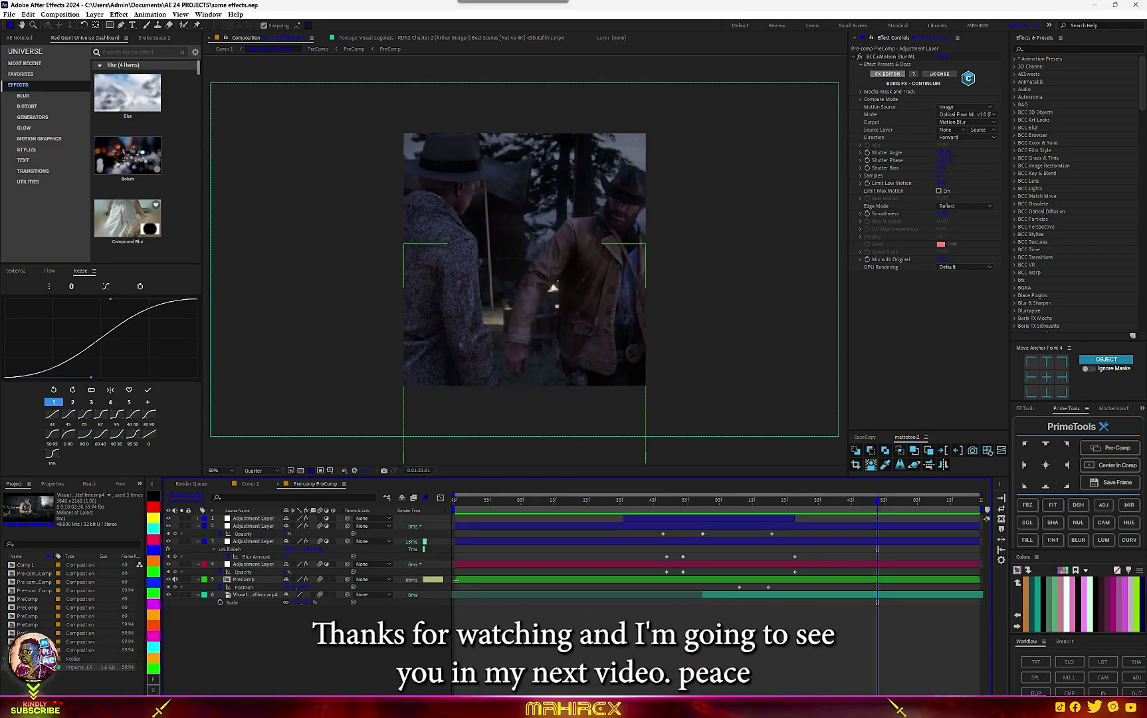